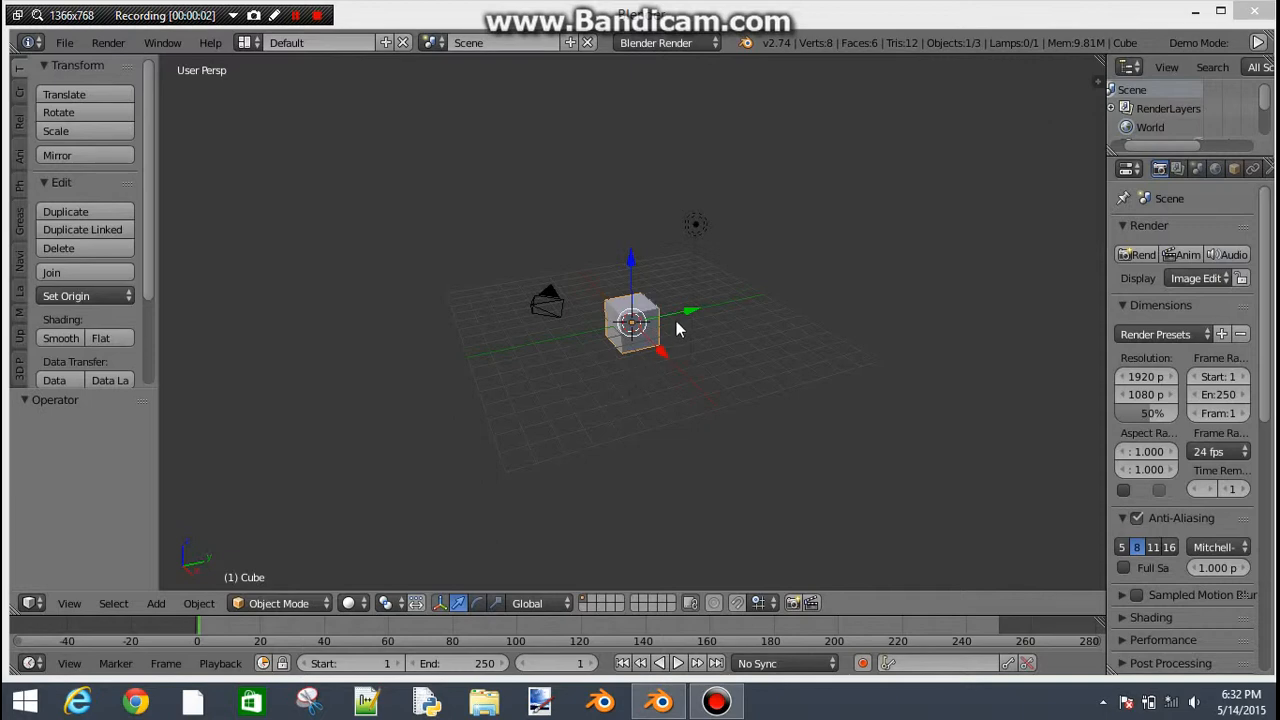
{"action": "key", "text": "g"}
{"action": "key", "text": "y"}
{"action": "left_click", "coordinate": [680, 326]}
{"action": "scroll", "coordinate": [874, 263], "scroll_direction": "down", "scroll_amount": 2}
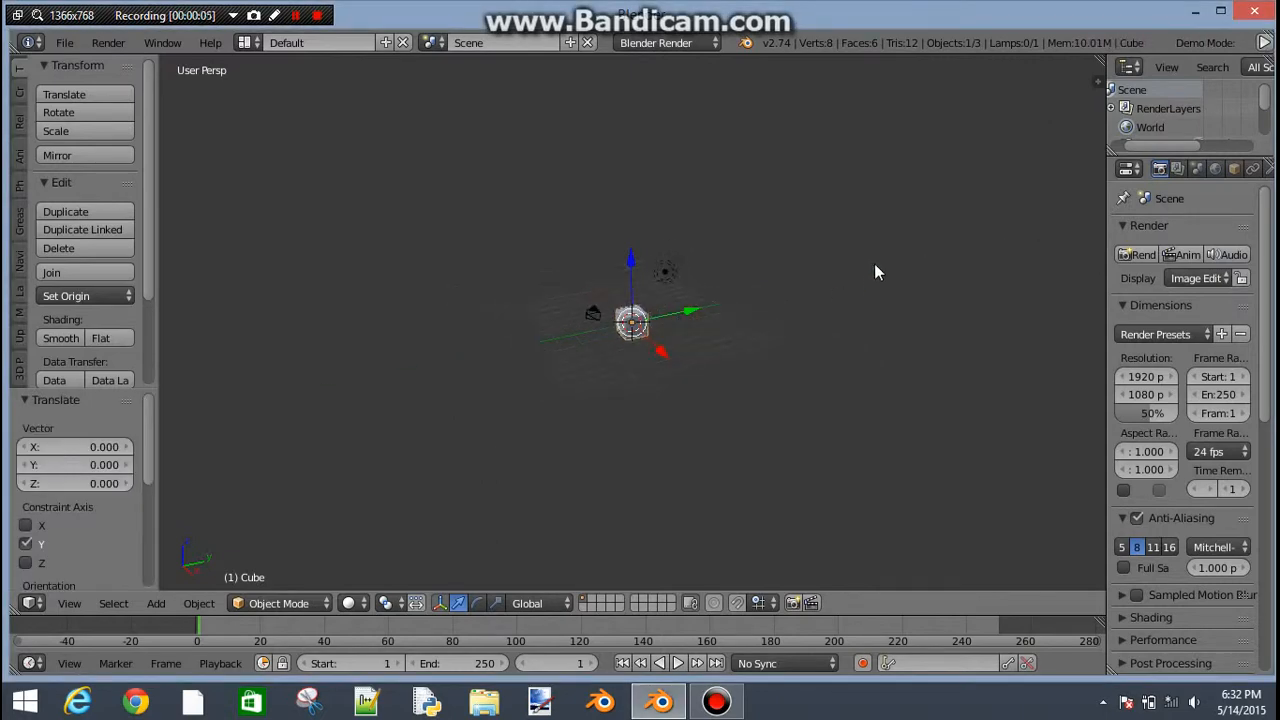
{"action": "scroll", "coordinate": [874, 263], "scroll_direction": "up", "scroll_amount": 3}
{"action": "middle_click_drag", "start_coordinate": [747, 200], "coordinate": [628, 366]}
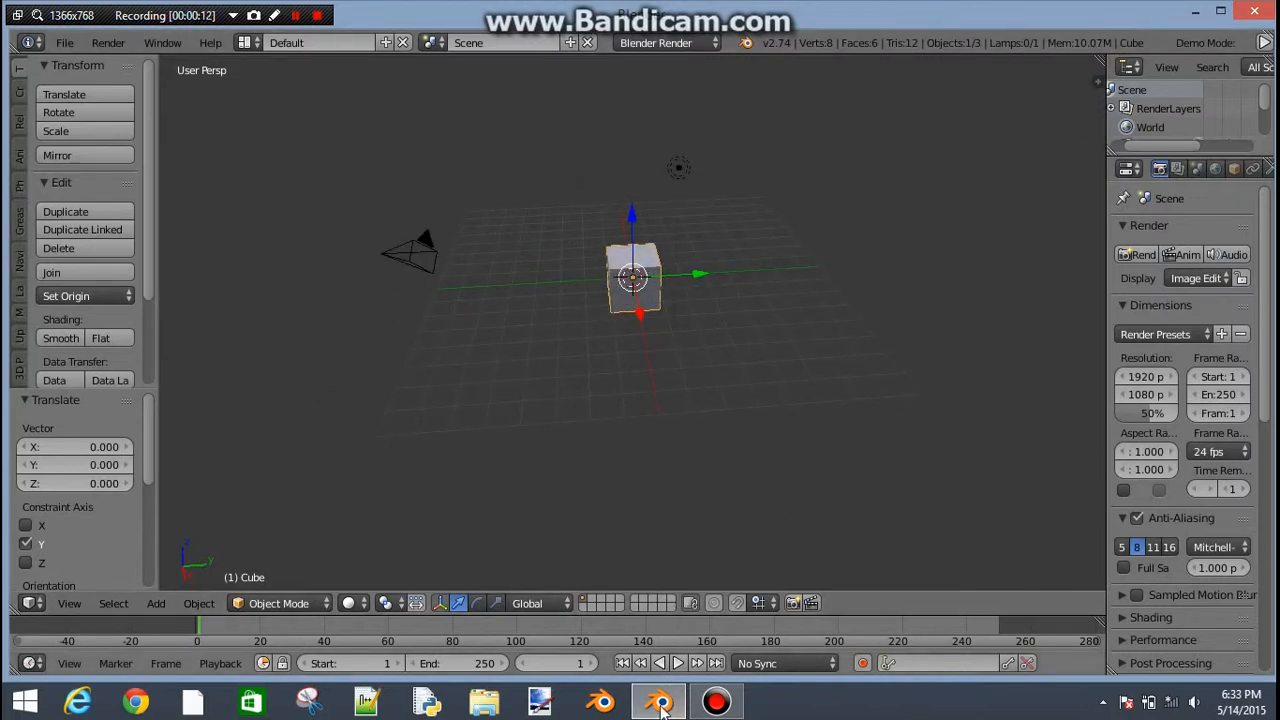
{"action": "middle_click_drag", "start_coordinate": [606, 237], "coordinate": [718, 288]}
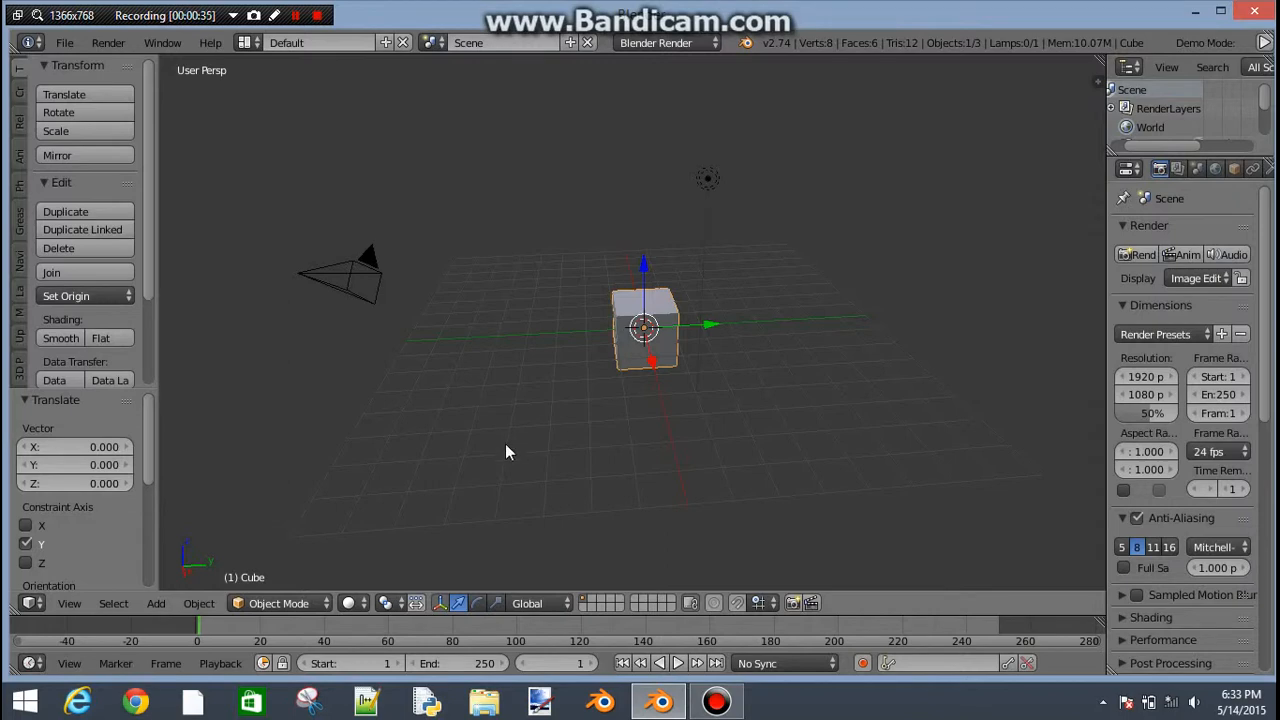
Switch the scene's render engine to Cycles Render.
{"action": "scroll", "coordinate": [630, 258], "scroll_direction": "down", "scroll_amount": 4}
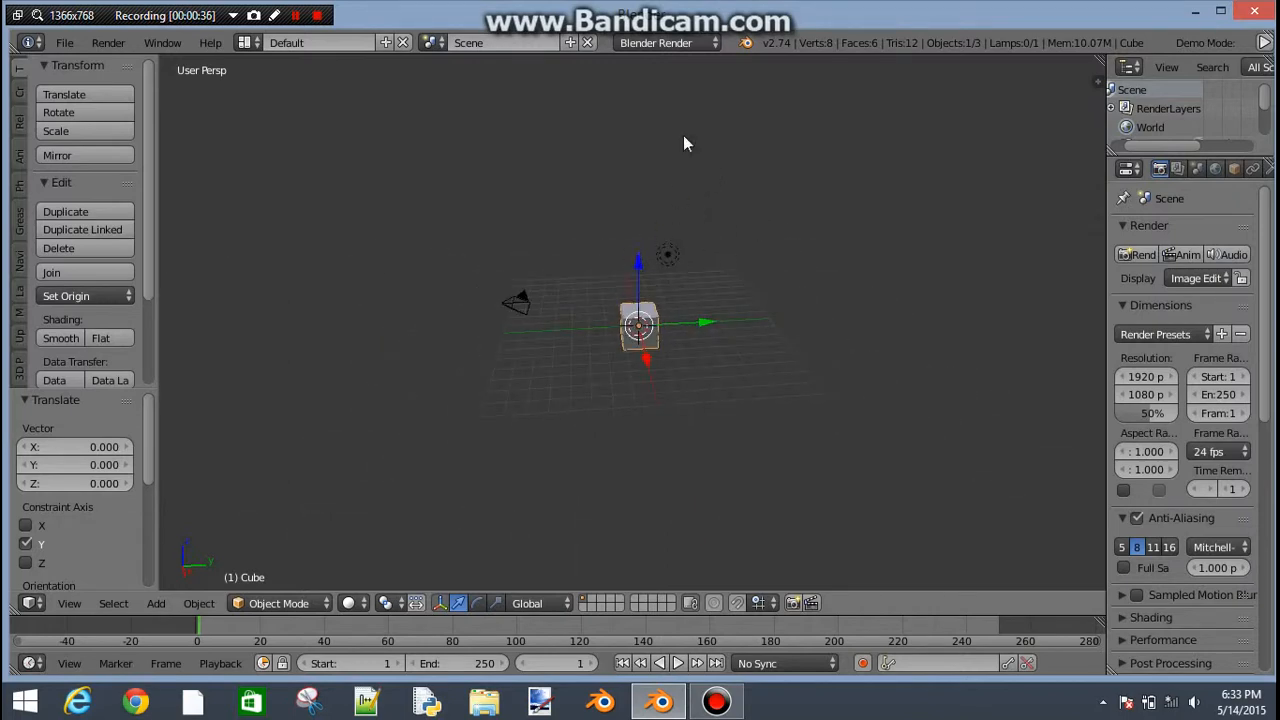
{"action": "left_click", "coordinate": [668, 48]}
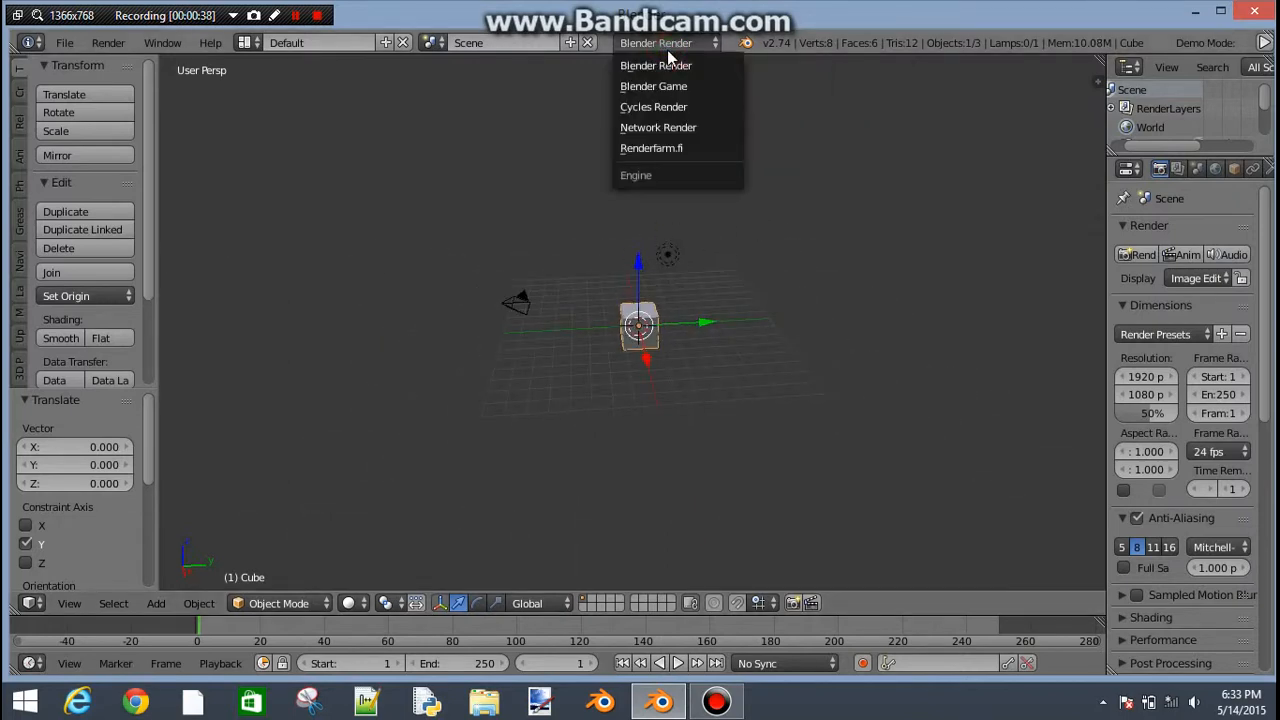
{"action": "left_click", "coordinate": [691, 109]}
{"action": "scroll", "coordinate": [816, 346], "scroll_direction": "down", "scroll_amount": 2}
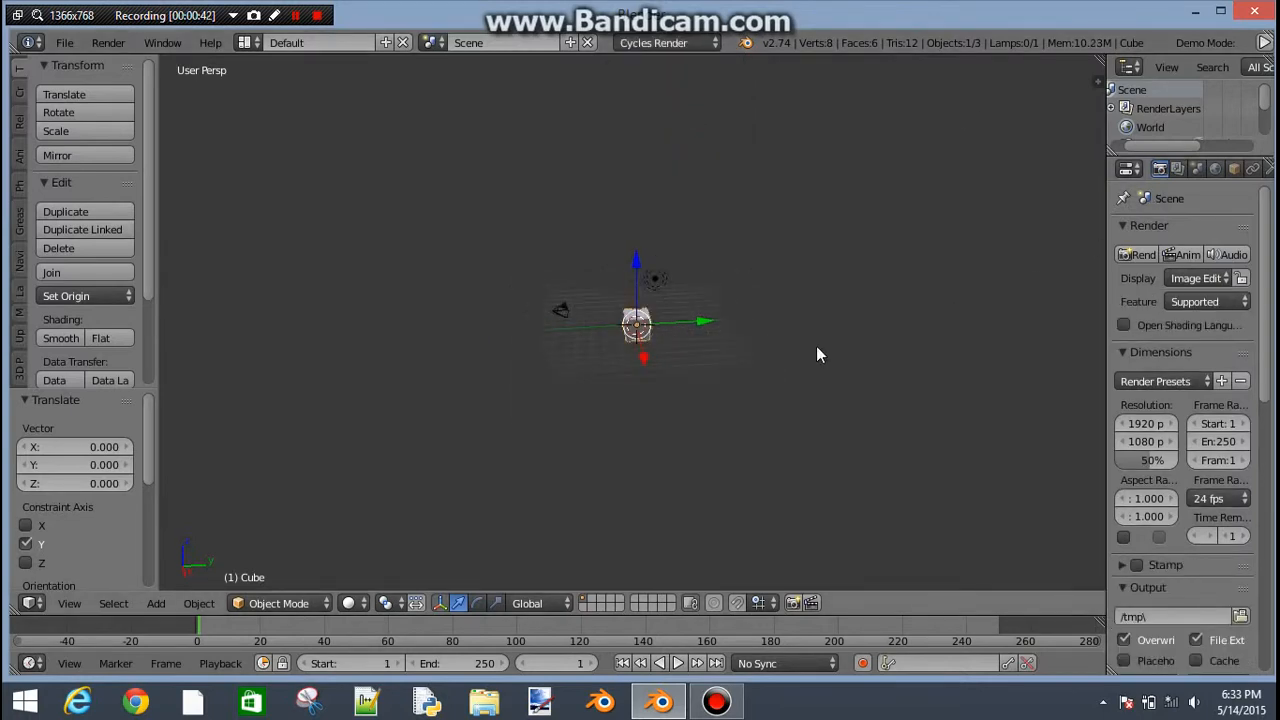
Examine the default cube, camera and lamp from several angles and distances.
{"action": "scroll", "coordinate": [816, 346], "scroll_direction": "up", "scroll_amount": 1}
{"action": "scroll", "coordinate": [714, 284], "scroll_direction": "up", "scroll_amount": 1}
{"action": "scroll", "coordinate": [713, 284], "scroll_direction": "up", "scroll_amount": 1}
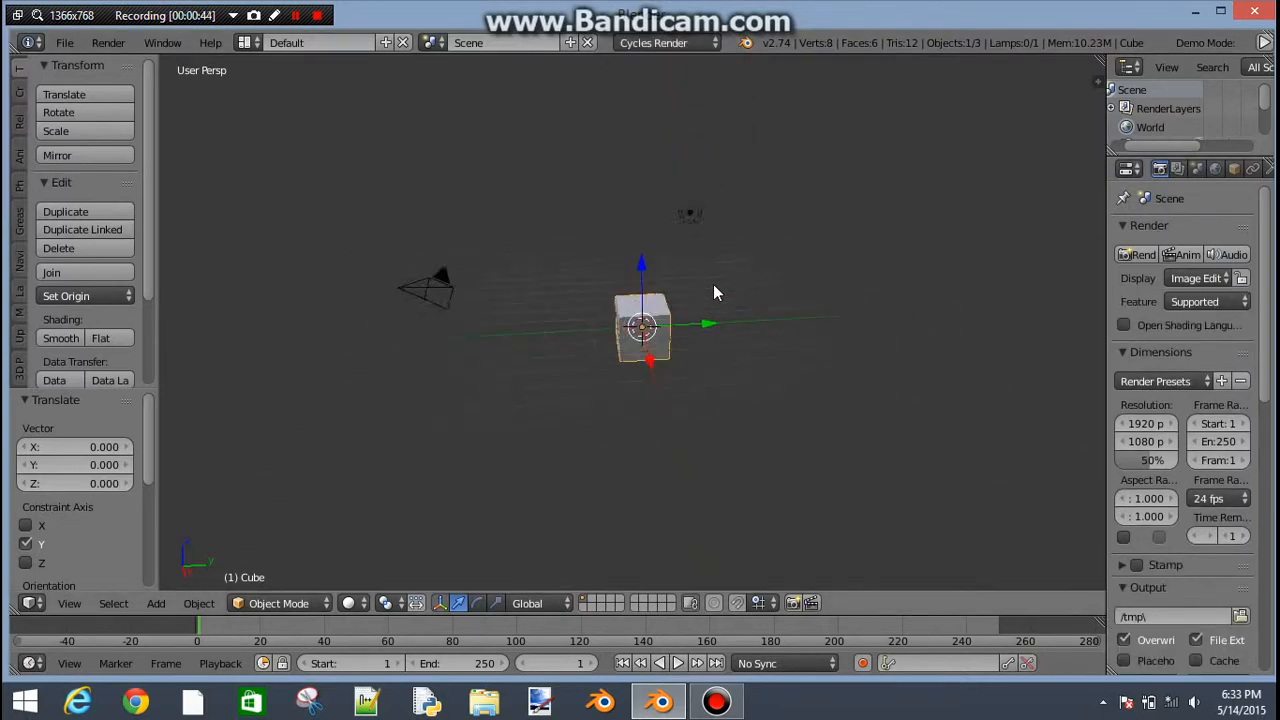
{"action": "middle_click_drag", "start_coordinate": [713, 284], "coordinate": [779, 162]}
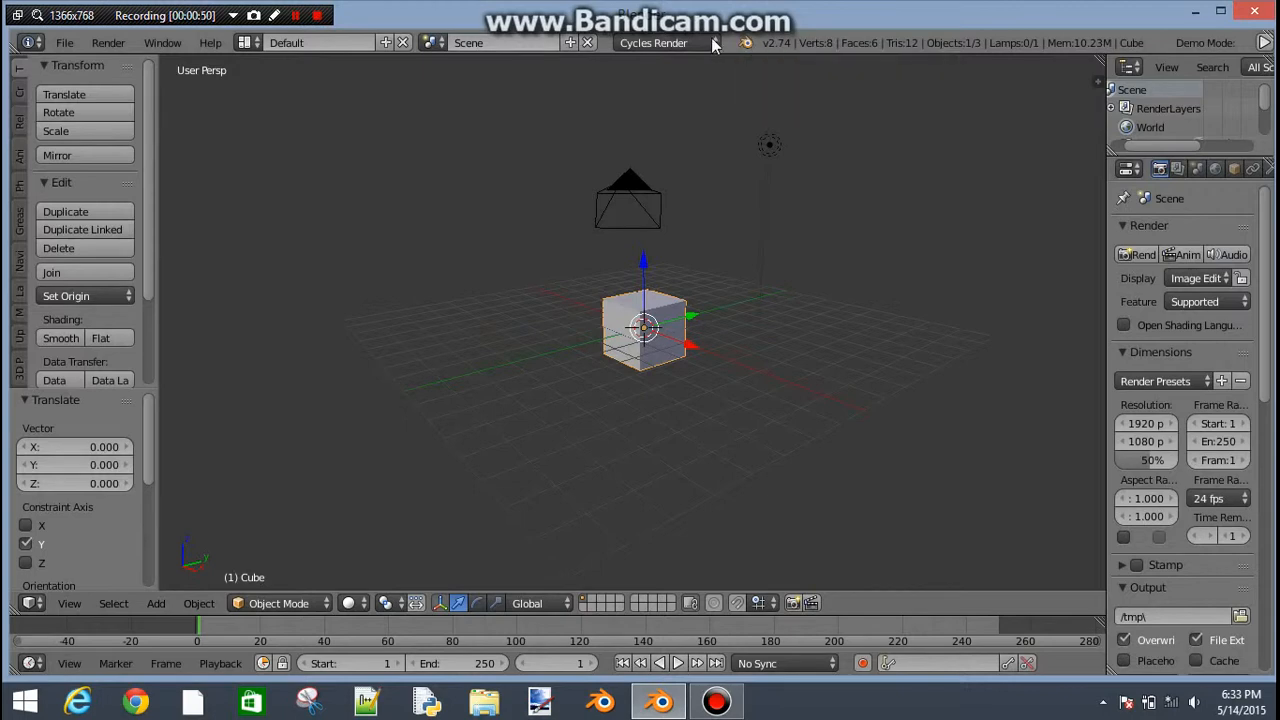
{"action": "scroll", "coordinate": [698, 339], "scroll_direction": "down", "scroll_amount": 4}
{"action": "scroll", "coordinate": [698, 143], "scroll_direction": "up", "scroll_amount": 6}
{"action": "scroll", "coordinate": [697, 168], "scroll_direction": "down", "scroll_amount": 2}
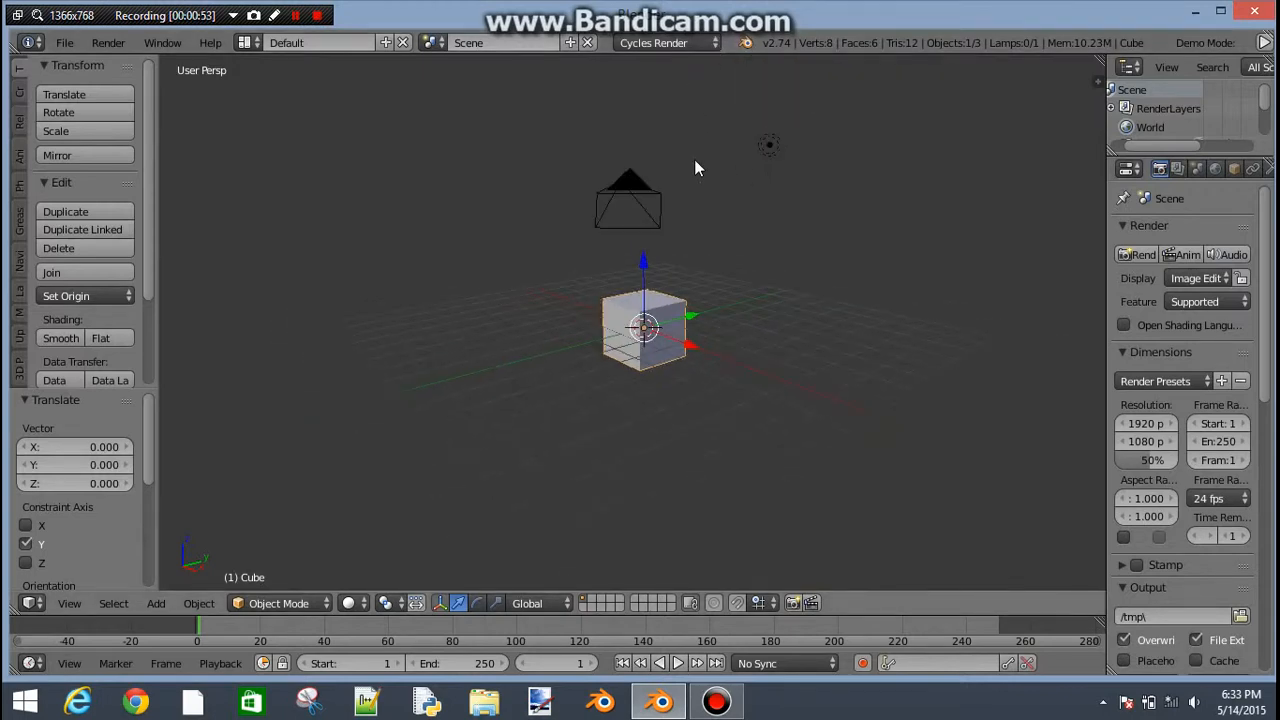
{"action": "middle_click_drag", "start_coordinate": [697, 168], "coordinate": [650, 290]}
{"action": "scroll", "coordinate": [700, 285], "scroll_direction": "down", "scroll_amount": 3}
{"action": "middle_click_drag", "start_coordinate": [742, 283], "coordinate": [659, 160]}
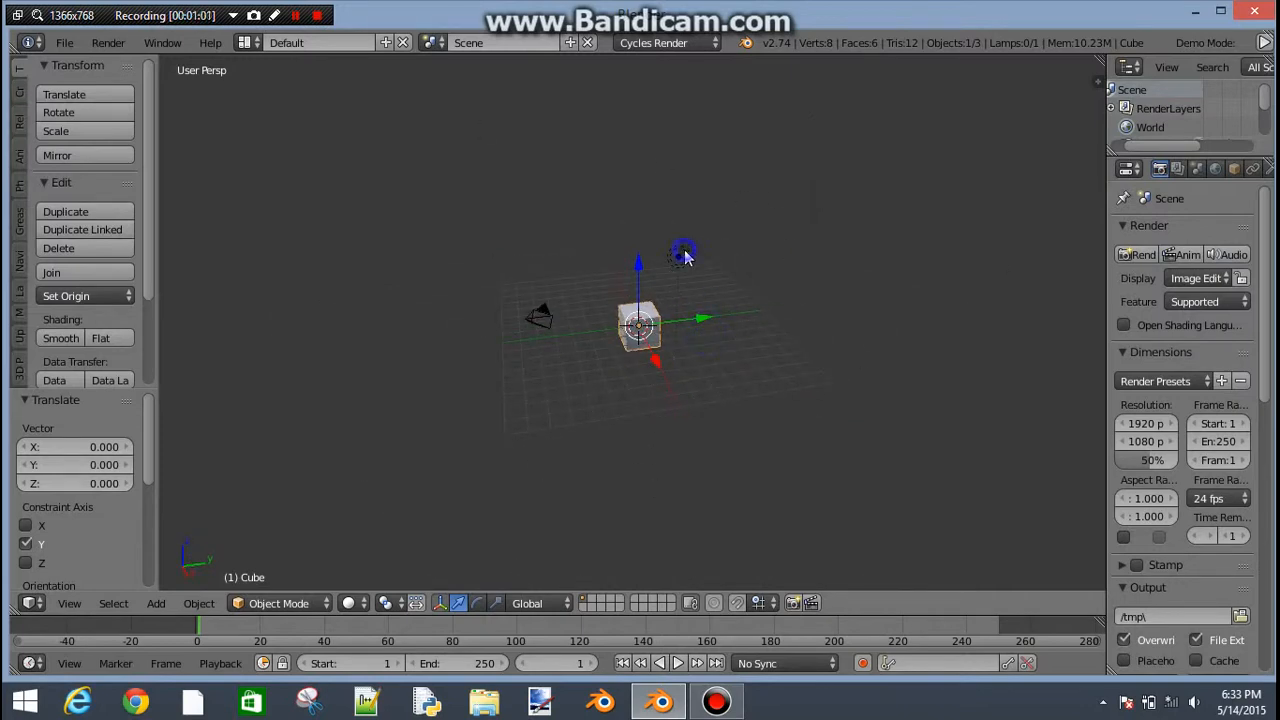
Select the scene camera and view the cube through it at closer and wider zoom levels.
{"action": "right_click", "coordinate": [641, 327]}
{"action": "right_click", "coordinate": [542, 316]}
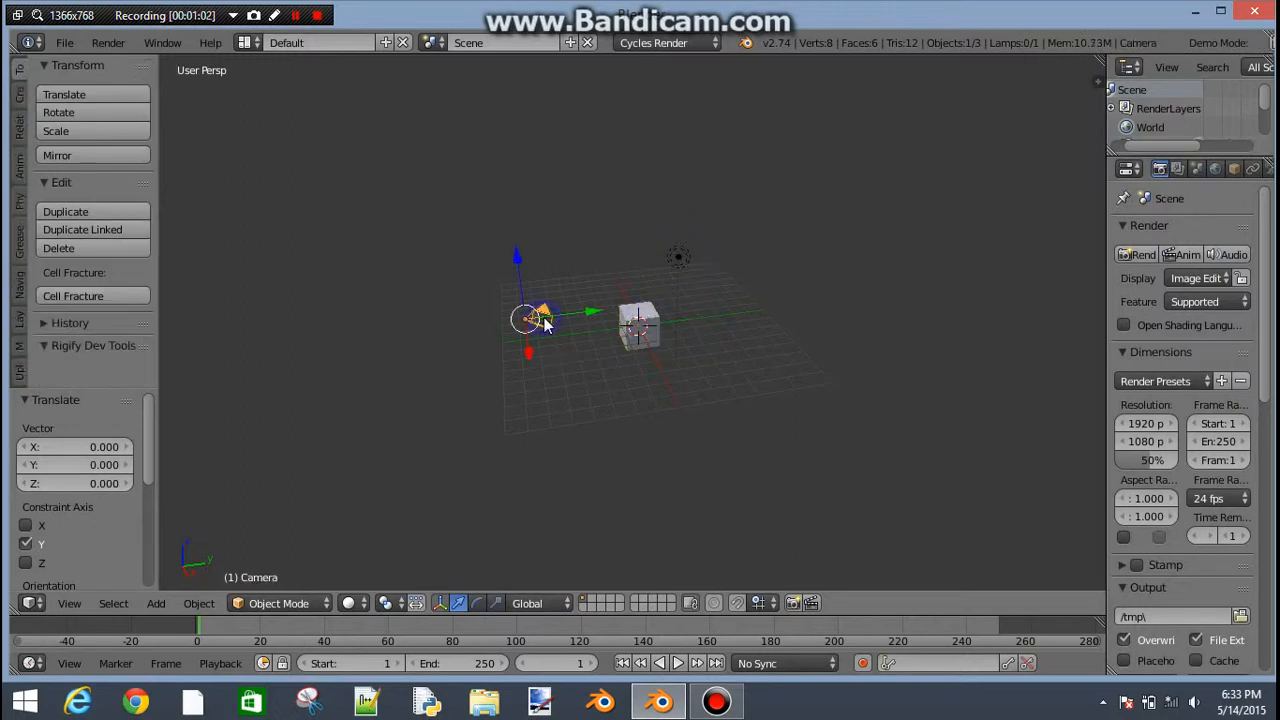
{"action": "scroll", "coordinate": [586, 348], "scroll_direction": "up", "scroll_amount": 2}
{"action": "scroll", "coordinate": [586, 348], "scroll_direction": "down", "scroll_amount": 2}
{"action": "scroll", "coordinate": [586, 348], "scroll_direction": "up", "scroll_amount": 3}
{"action": "key", "text": "KP_0"}
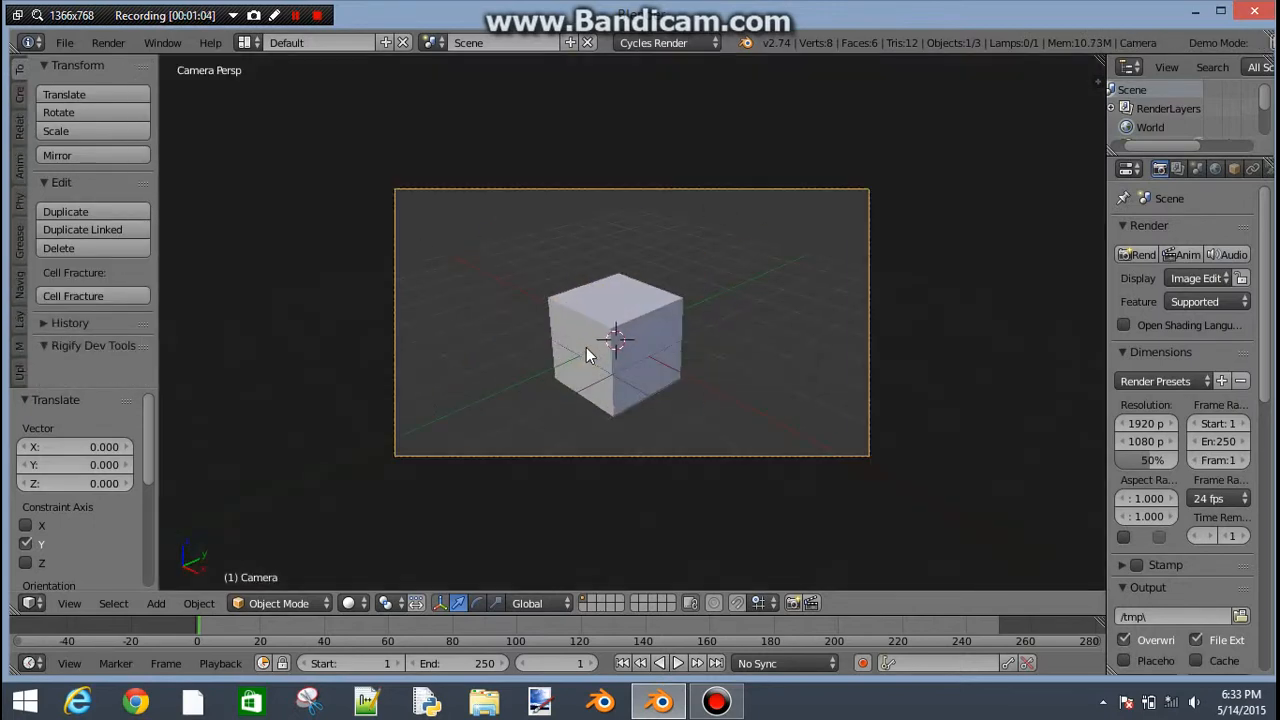
{"action": "scroll", "coordinate": [586, 350], "scroll_direction": "up", "scroll_amount": 3}
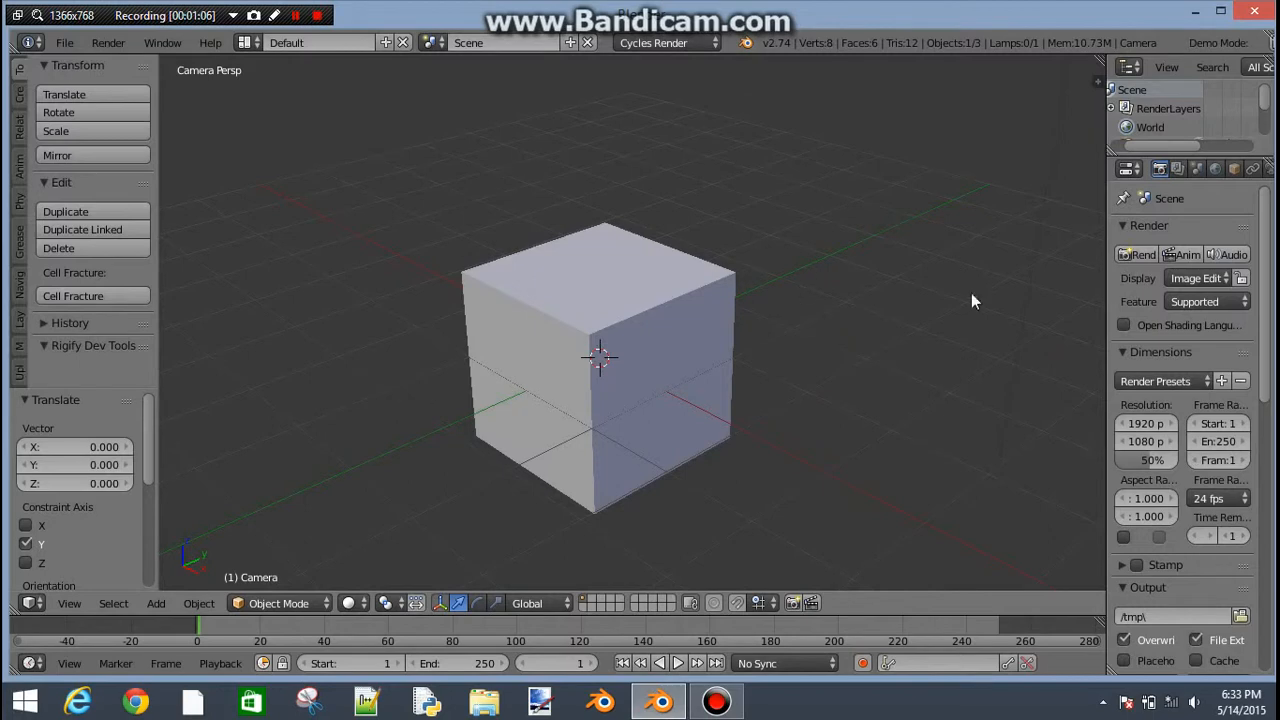
{"action": "scroll", "coordinate": [535, 321], "scroll_direction": "down", "scroll_amount": 2}
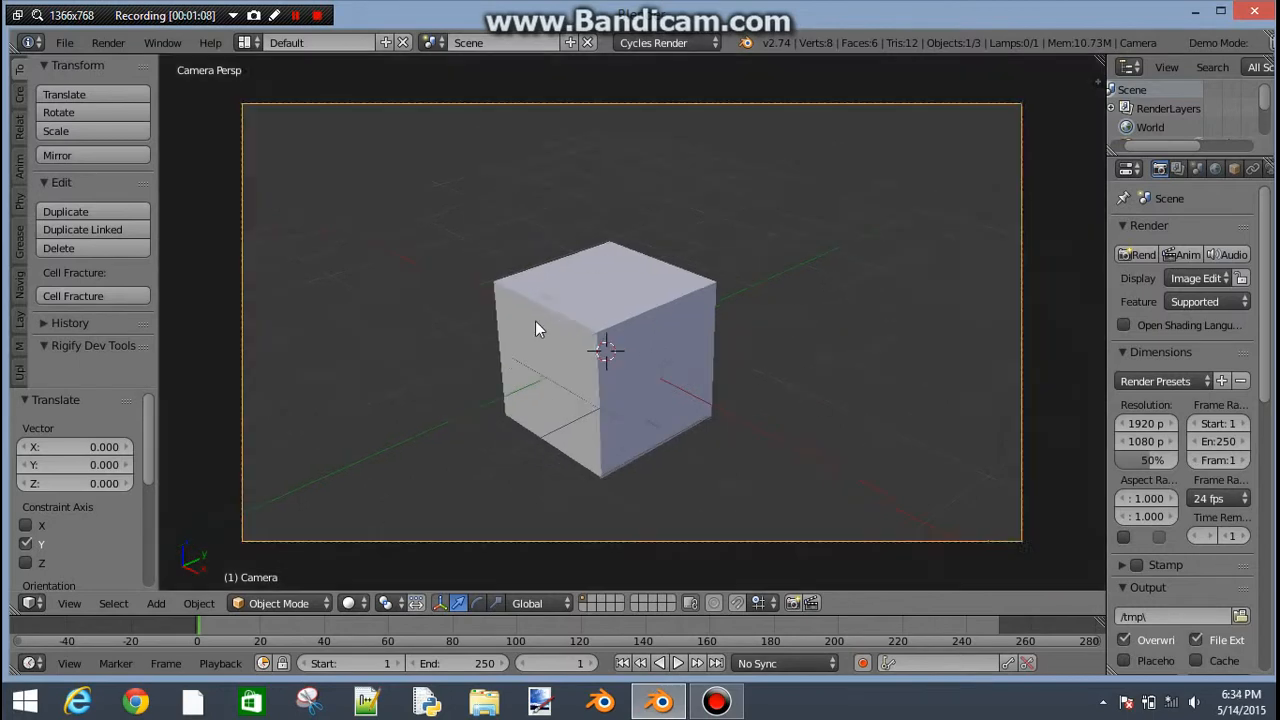
{"action": "scroll", "coordinate": [549, 325], "scroll_direction": "up", "scroll_amount": 2}
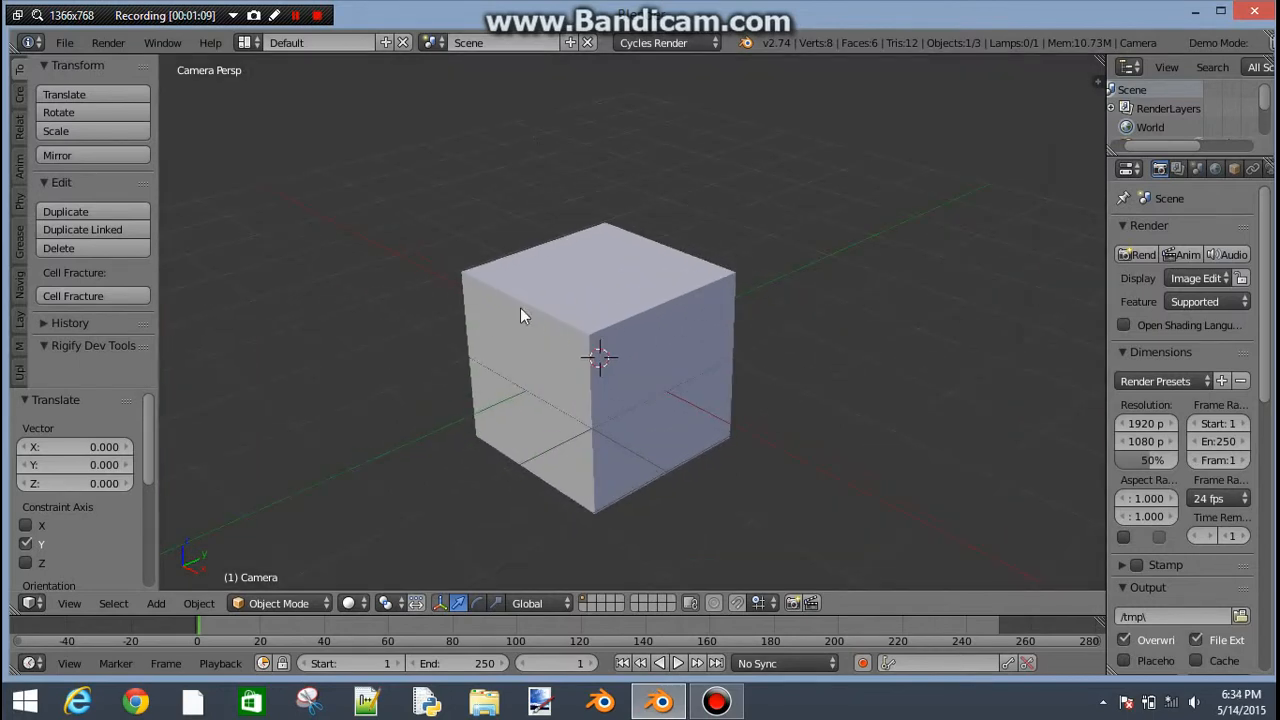
Toggle between the camera view and the user perspective, ending in the user perspective.
{"action": "key", "text": "KP_0"}
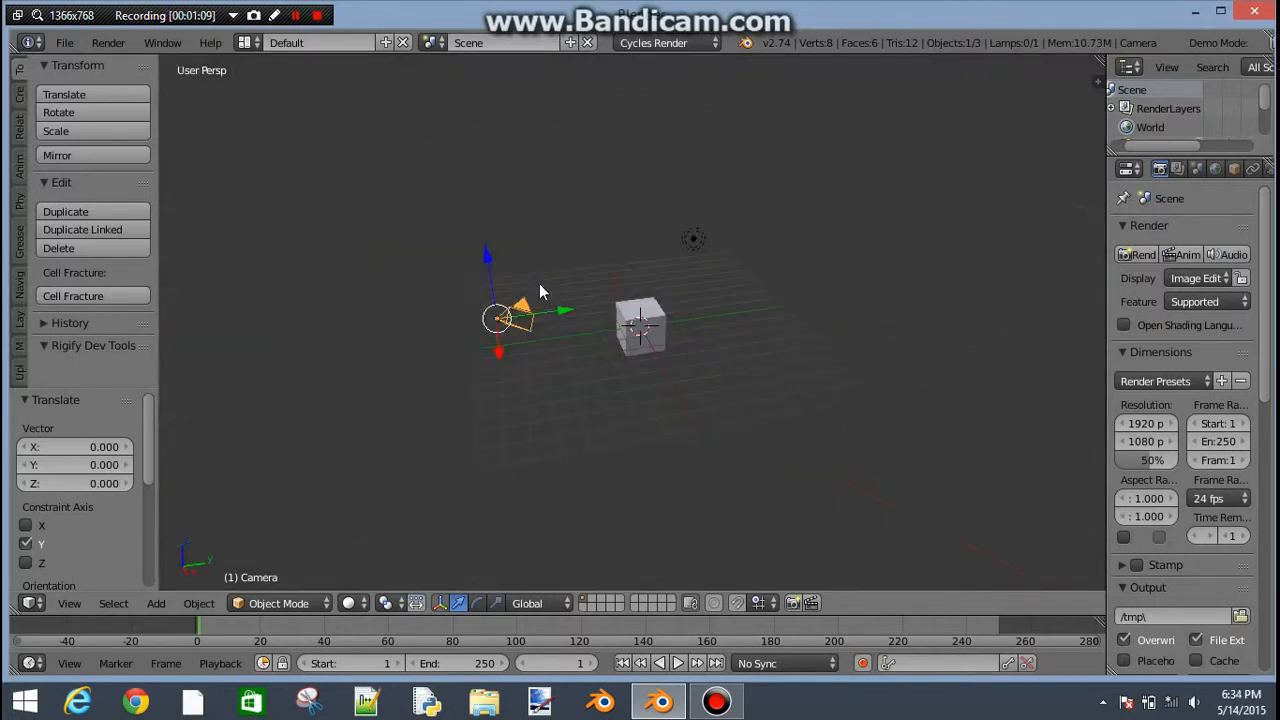
{"action": "key", "text": "KP_0"}
{"action": "key", "text": "KP_0"}
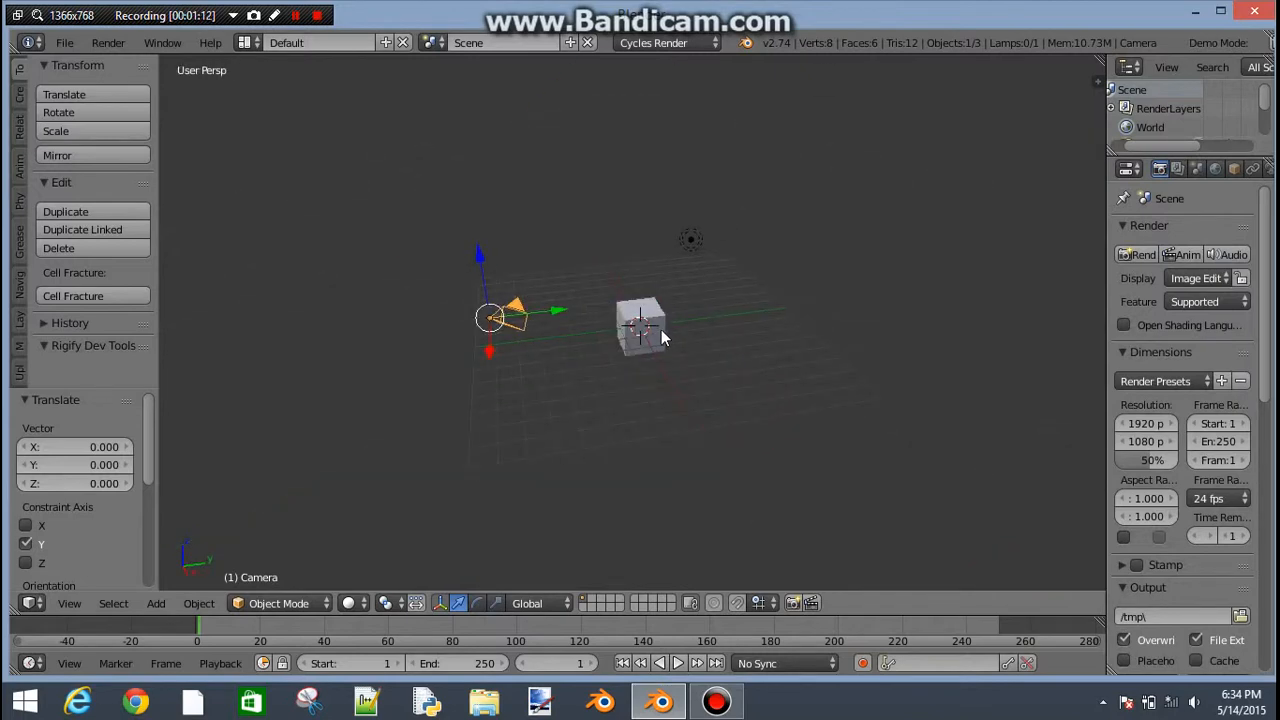
{"action": "key", "text": "KP_0"}
{"action": "key", "text": "KP_0"}
Select the lamp and examine its position relative to the cube and camera from several angles.
{"action": "right_click", "coordinate": [699, 245]}
{"action": "middle_click_drag", "start_coordinate": [701, 245], "coordinate": [620, 285]}
{"action": "scroll", "coordinate": [618, 282], "scroll_direction": "up", "scroll_amount": 1}
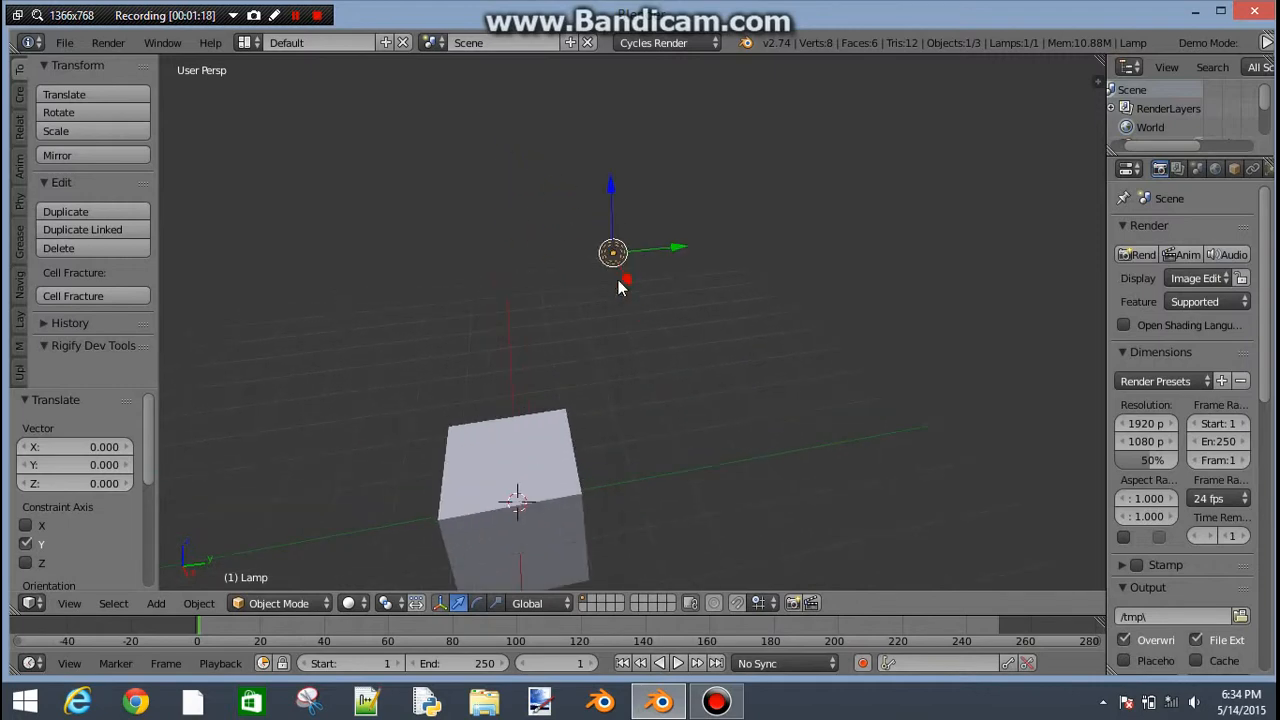
{"action": "scroll", "coordinate": [618, 282], "scroll_direction": "down", "scroll_amount": 2}
{"action": "scroll", "coordinate": [618, 282], "scroll_direction": "up", "scroll_amount": 4}
{"action": "scroll", "coordinate": [618, 282], "scroll_direction": "down", "scroll_amount": 4}
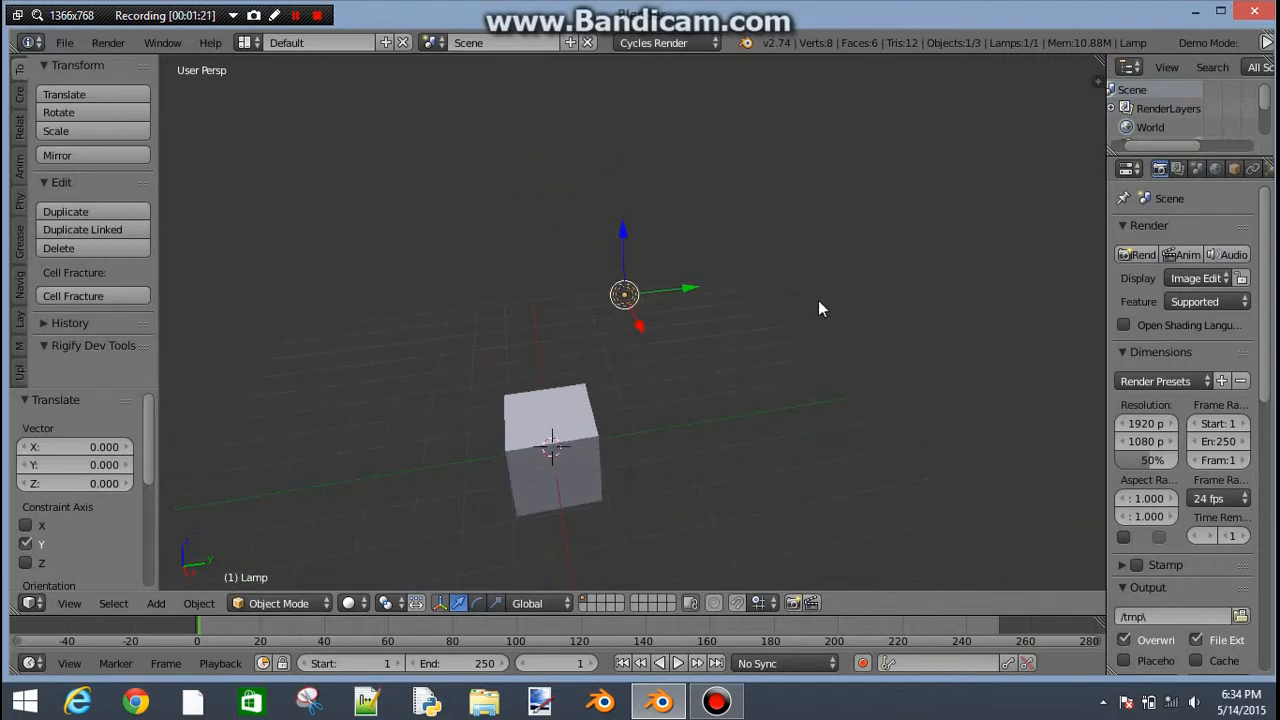
{"action": "middle_click_drag", "start_coordinate": [643, 308], "coordinate": [869, 187], "text": "shift"}
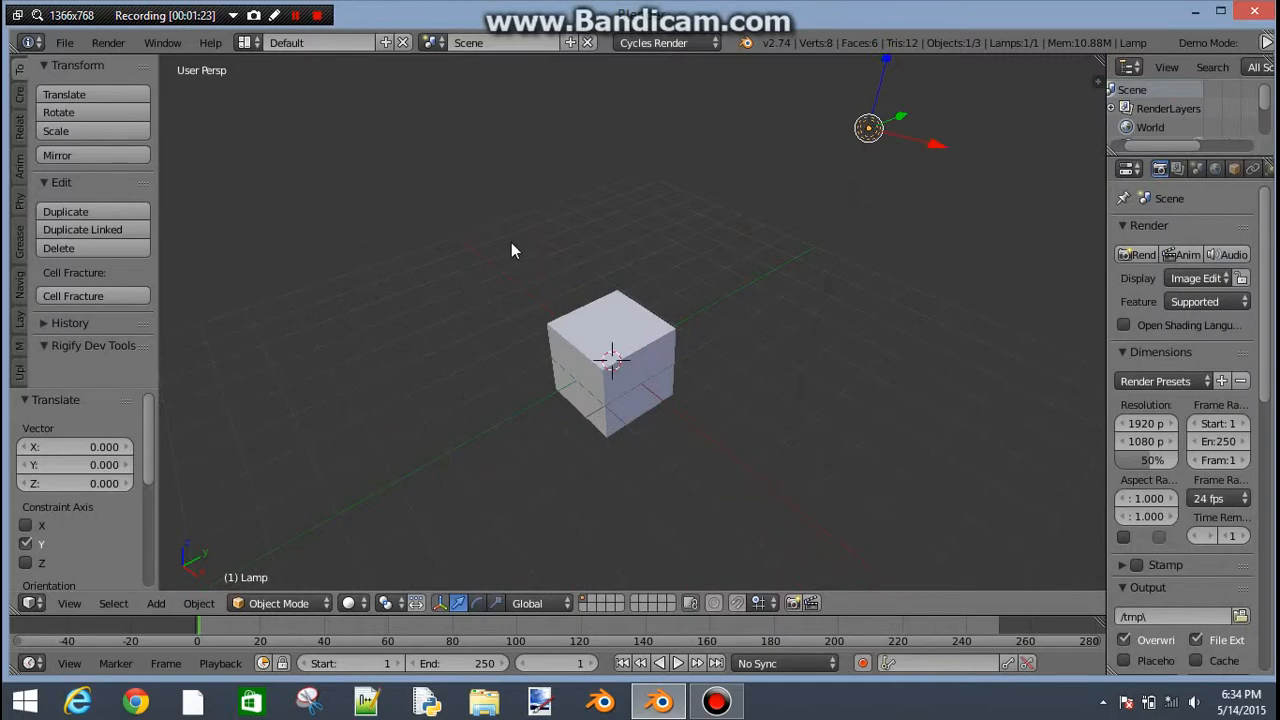
{"action": "scroll", "coordinate": [662, 237], "scroll_direction": "down", "scroll_amount": 4}
{"action": "scroll", "coordinate": [662, 237], "scroll_direction": "up", "scroll_amount": 3}
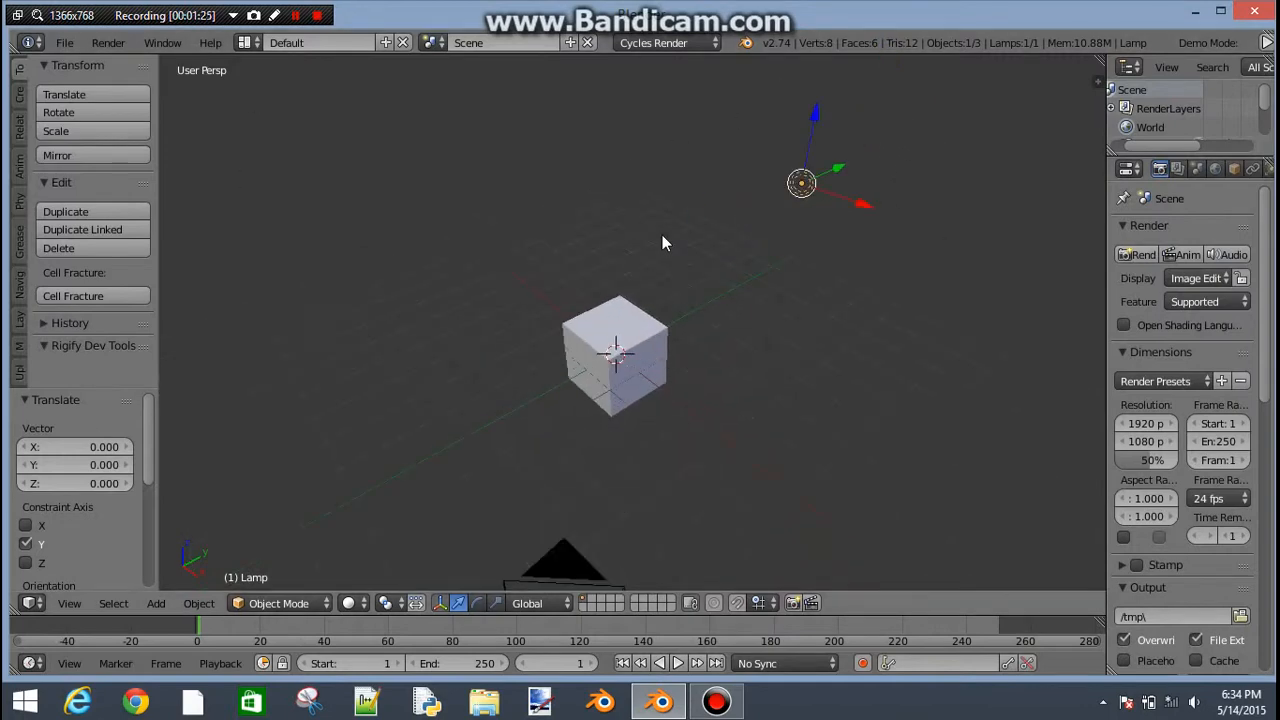
{"action": "middle_click_drag", "start_coordinate": [662, 237], "coordinate": [673, 182]}
{"action": "scroll", "coordinate": [672, 182], "scroll_direction": "down", "scroll_amount": 3}
{"action": "scroll", "coordinate": [669, 180], "scroll_direction": "up", "scroll_amount": 1}
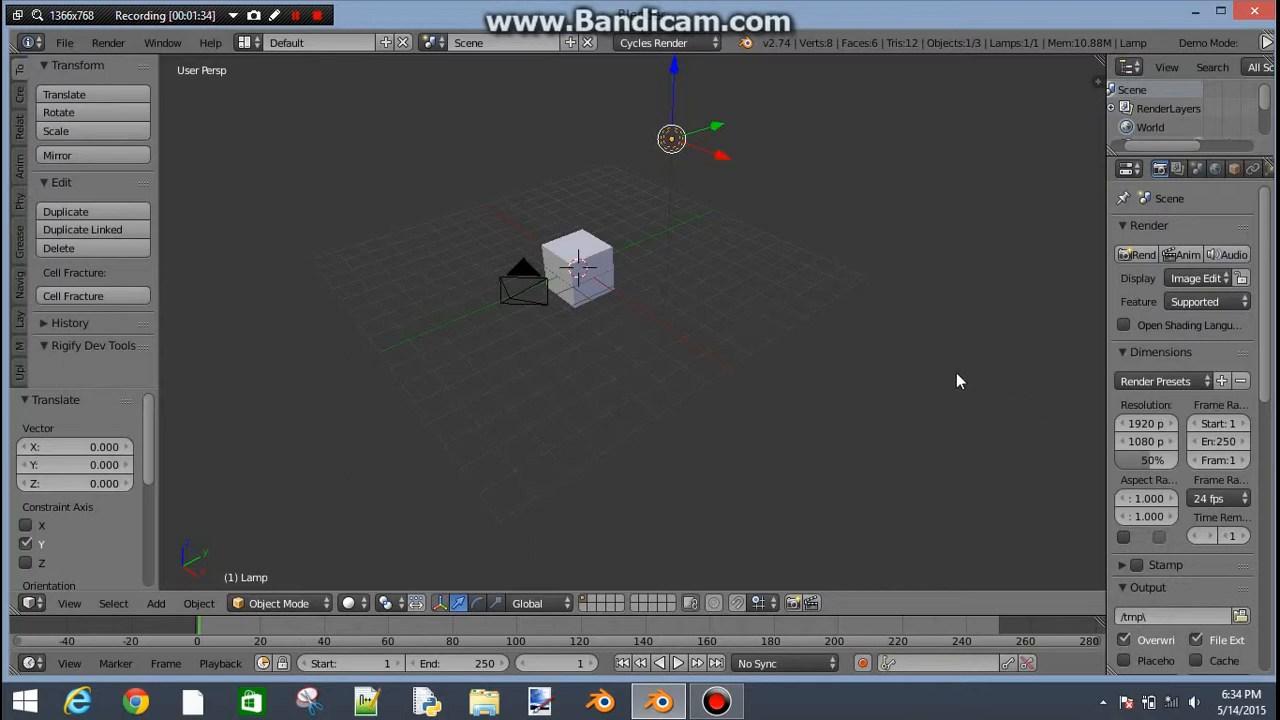
Show the 3D view's properties sidebar and expand its Display settings.
{"action": "key", "text": "n"}
{"action": "scroll", "coordinate": [984, 363], "scroll_direction": "down", "scroll_amount": 1}
{"action": "scroll", "coordinate": [964, 307], "scroll_direction": "up", "scroll_amount": 2}
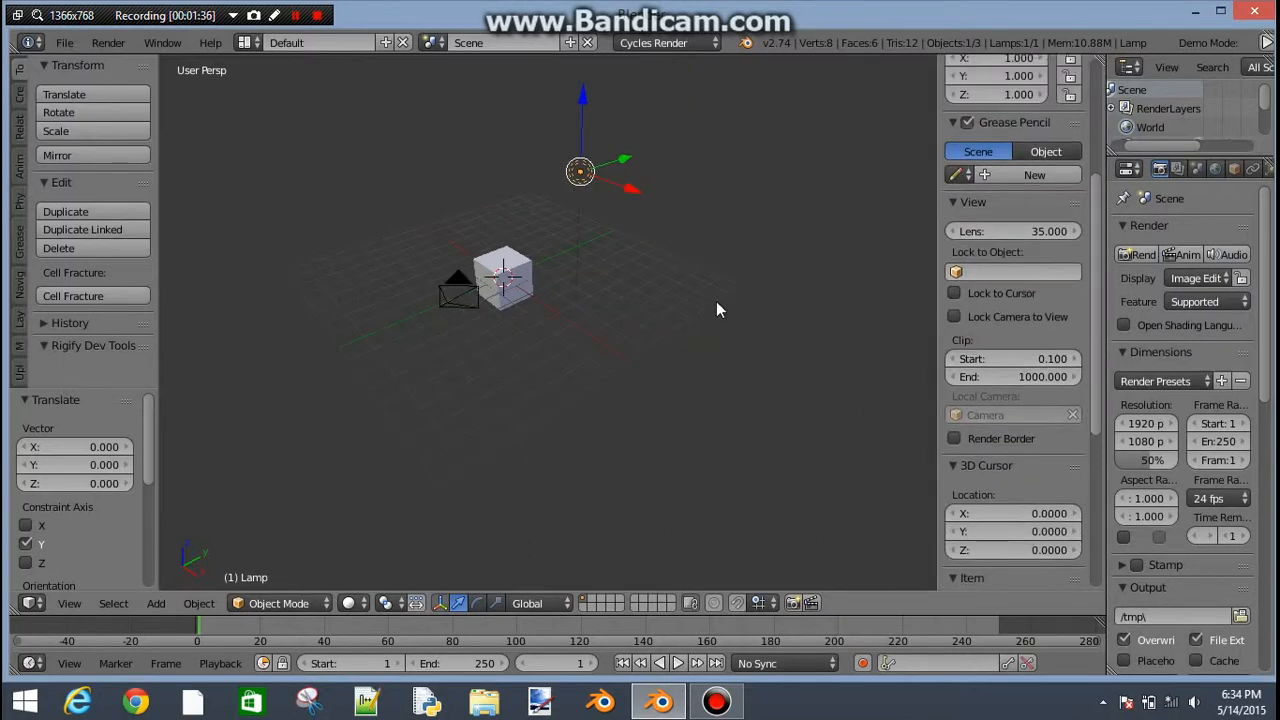
{"action": "scroll", "coordinate": [1003, 300], "scroll_direction": "down", "scroll_amount": 6}
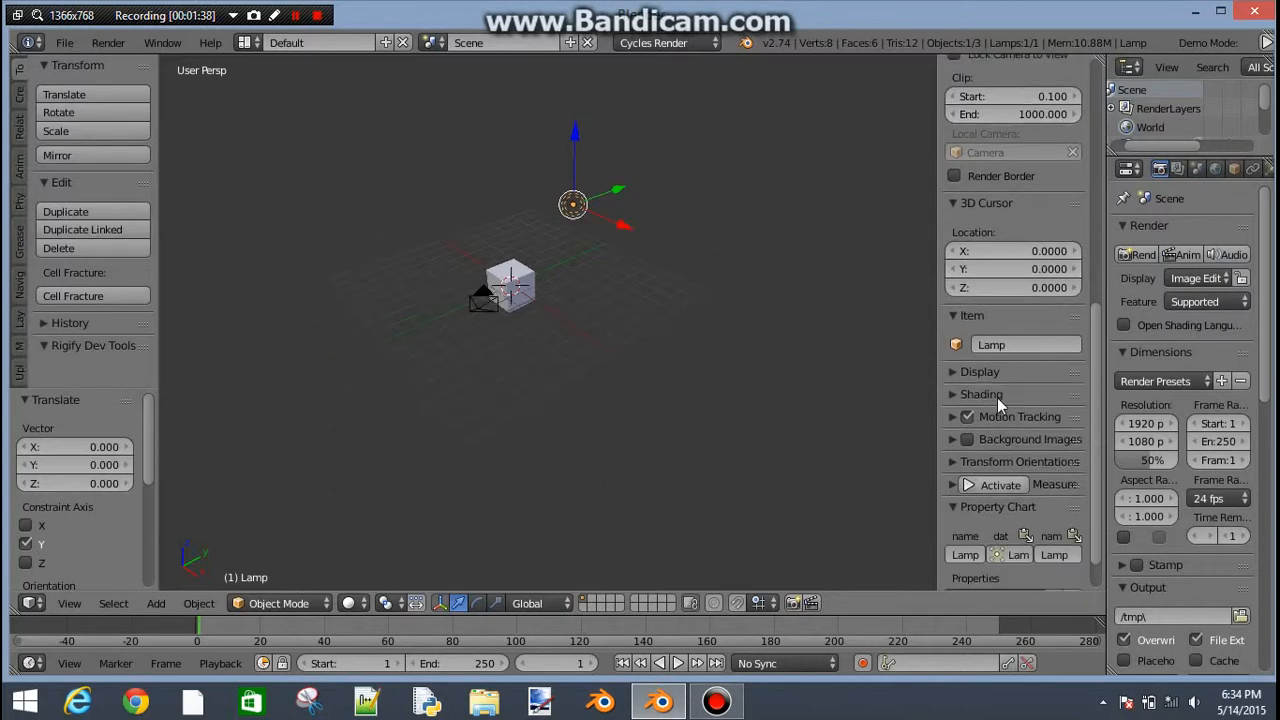
{"action": "left_click", "coordinate": [996, 374]}
{"action": "scroll", "coordinate": [997, 412], "scroll_direction": "down", "scroll_amount": 2}
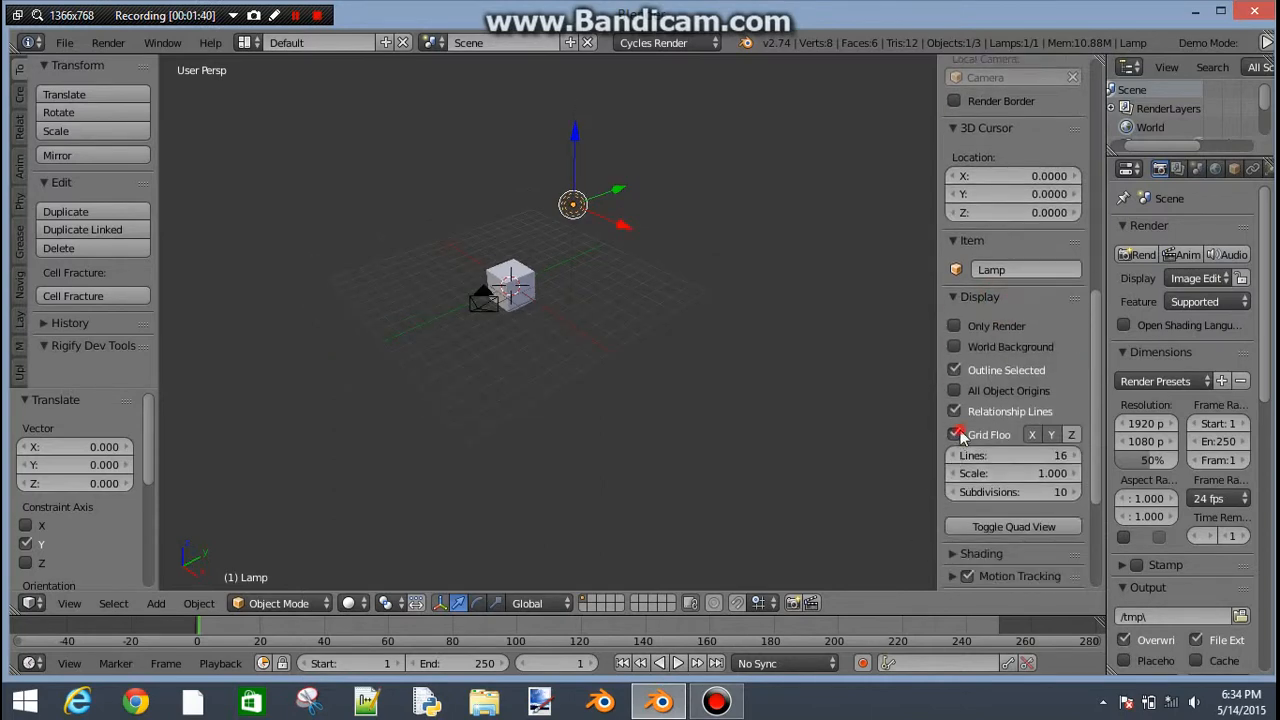
Turn the grid floor off and on again, and do the same with its Z axis option.
{"action": "left_click", "coordinate": [955, 434]}
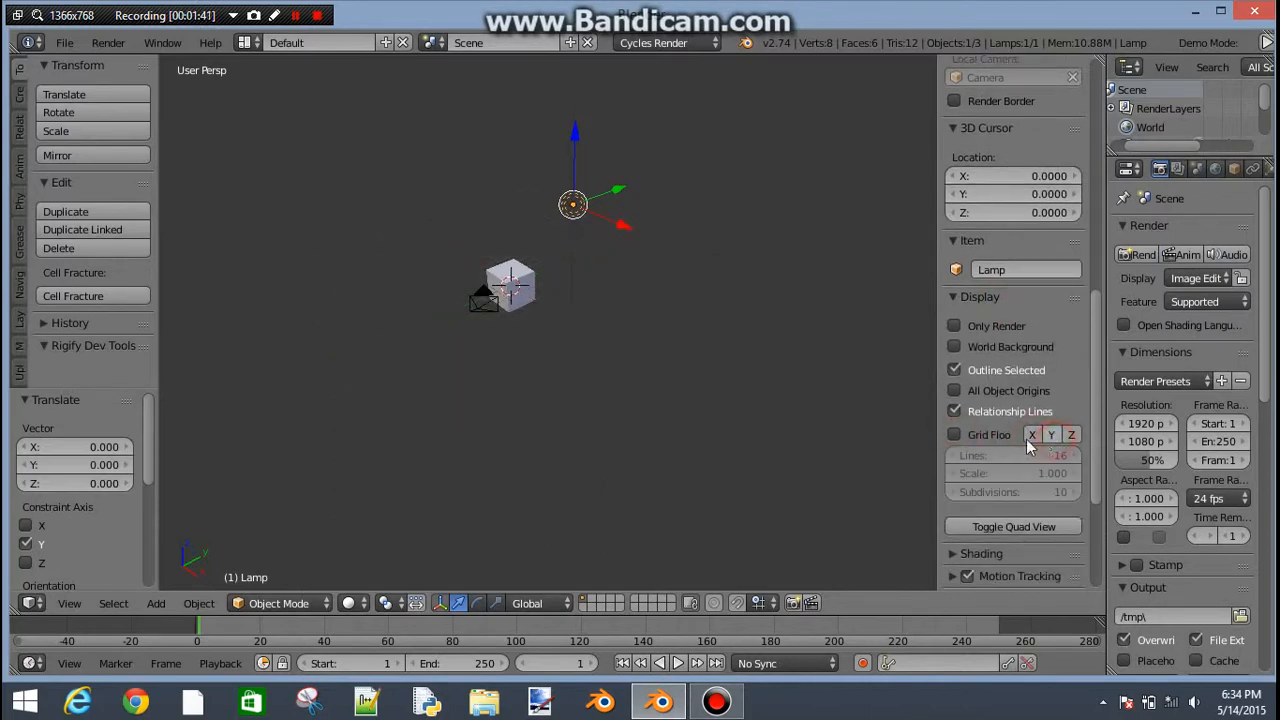
{"action": "left_click", "coordinate": [956, 434]}
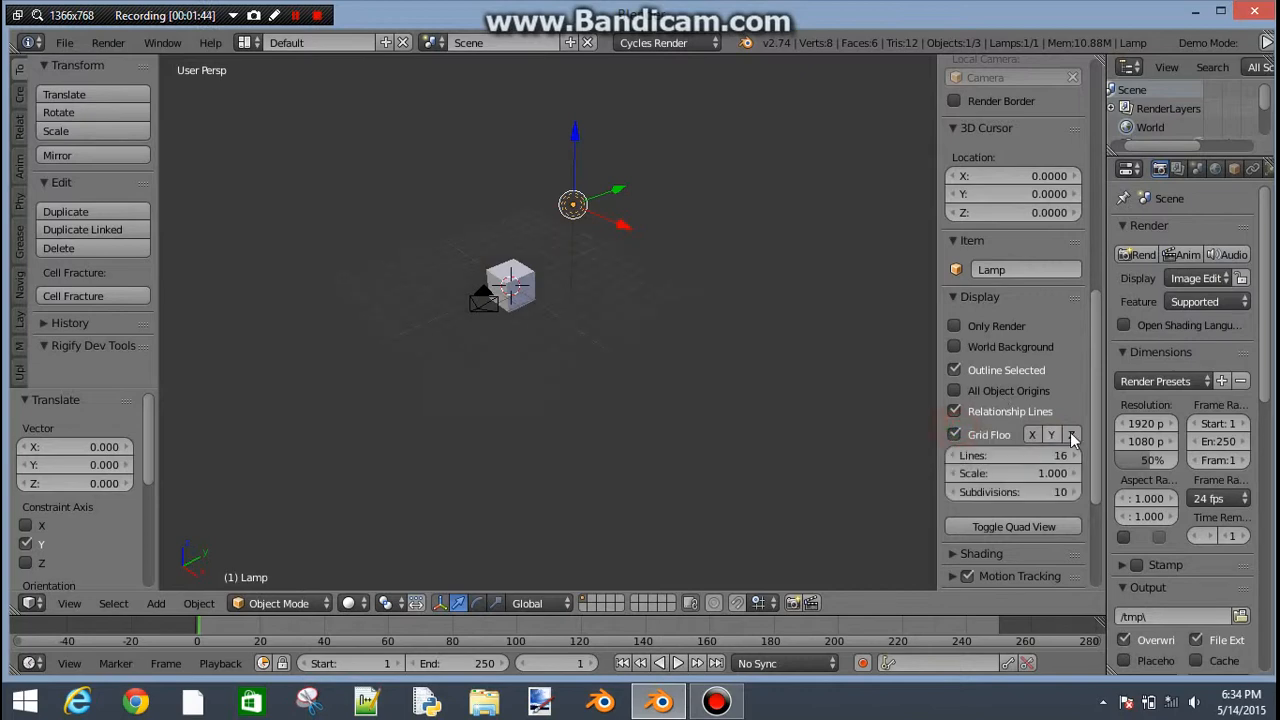
{"action": "left_click", "coordinate": [1076, 432]}
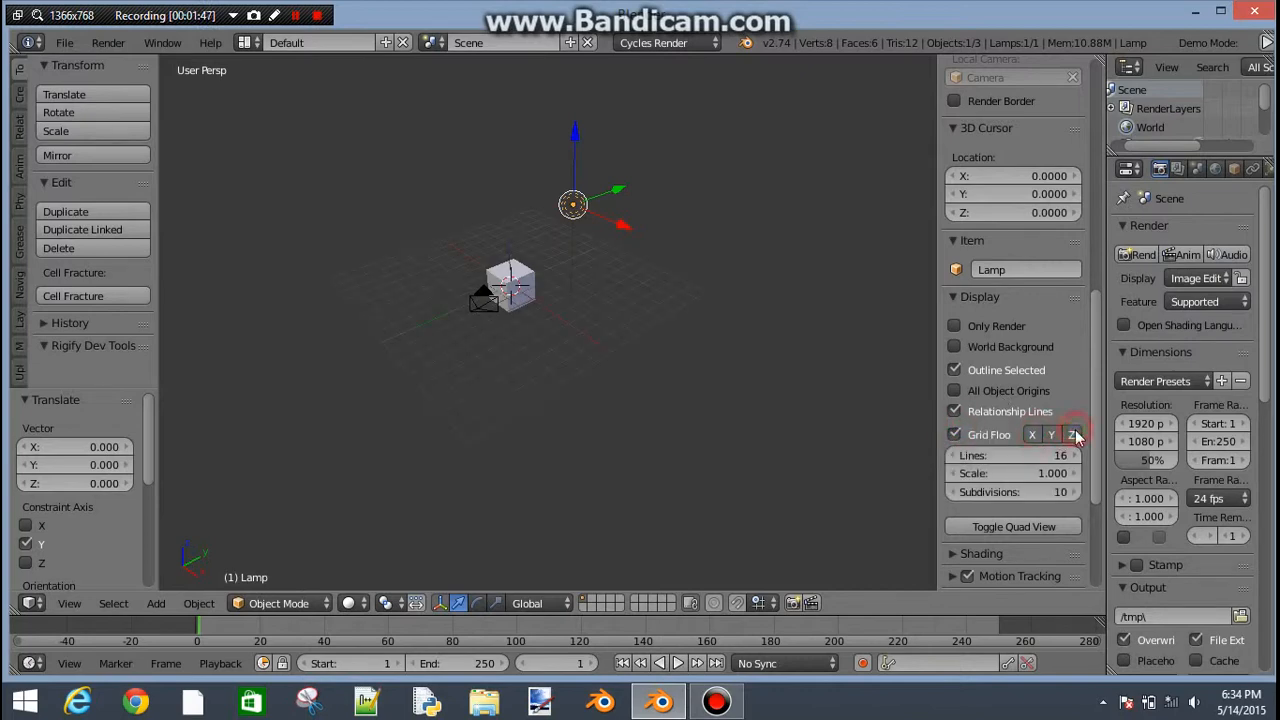
{"action": "left_click", "coordinate": [1076, 432]}
Deselect all objects and hide the 3D view's properties sidebar.
{"action": "key", "text": "a"}
{"action": "key", "text": "a"}
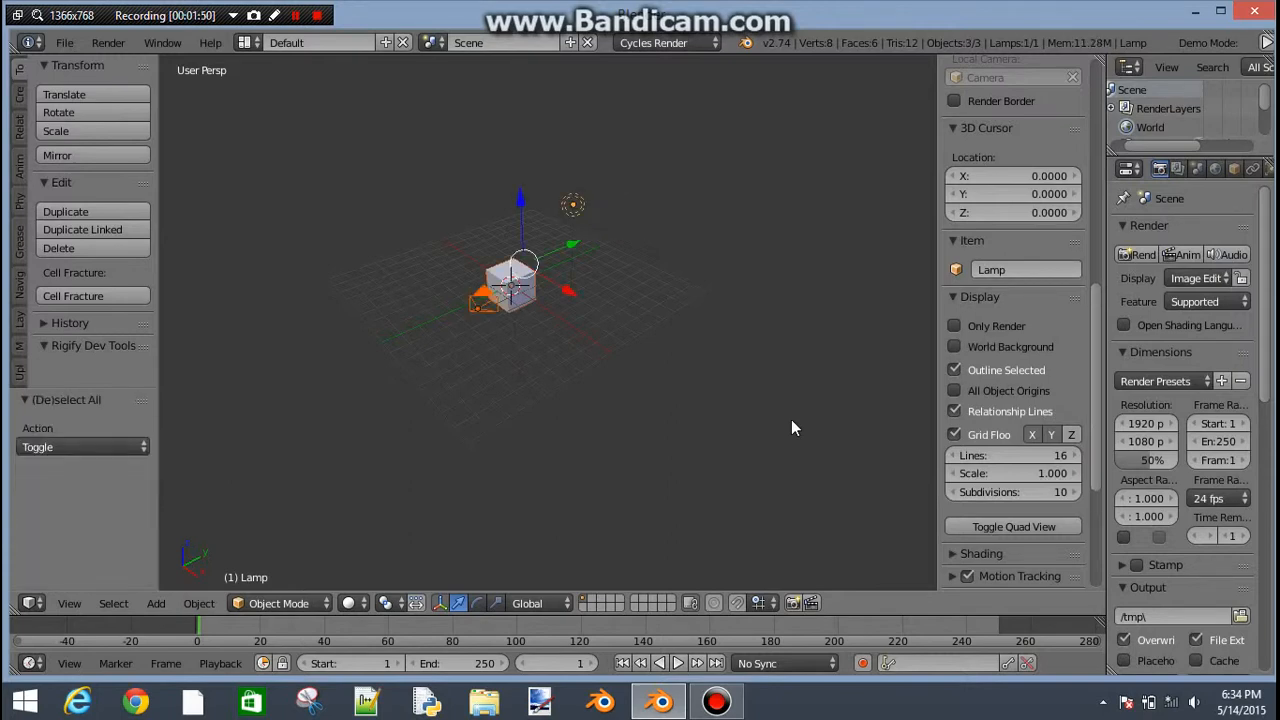
{"action": "key", "text": "a"}
{"action": "key", "text": "z"}
{"action": "left_click", "coordinate": [791, 420]}
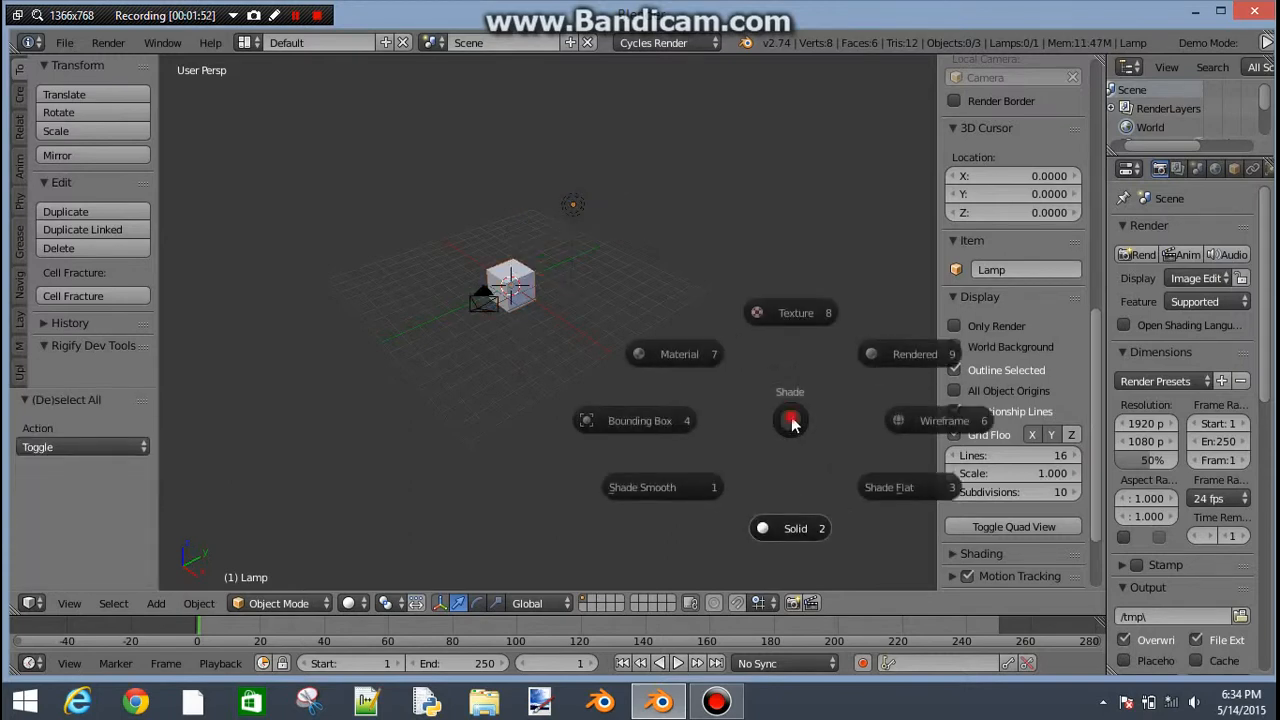
{"action": "key", "text": "n"}
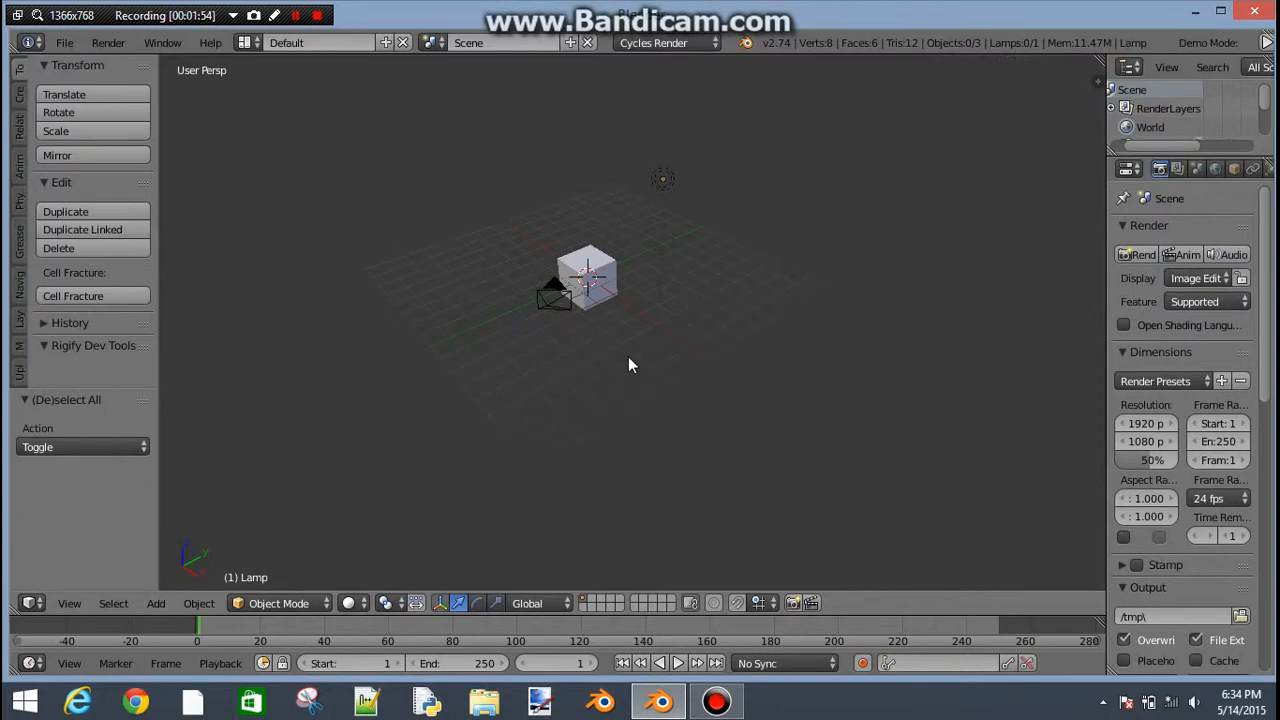
Hide the tool shelf and show it again.
{"action": "middle_click_drag", "start_coordinate": [628, 357], "coordinate": [572, 326]}
{"action": "key", "text": "t"}
{"action": "key", "text": "t"}
{"action": "key", "text": "t"}
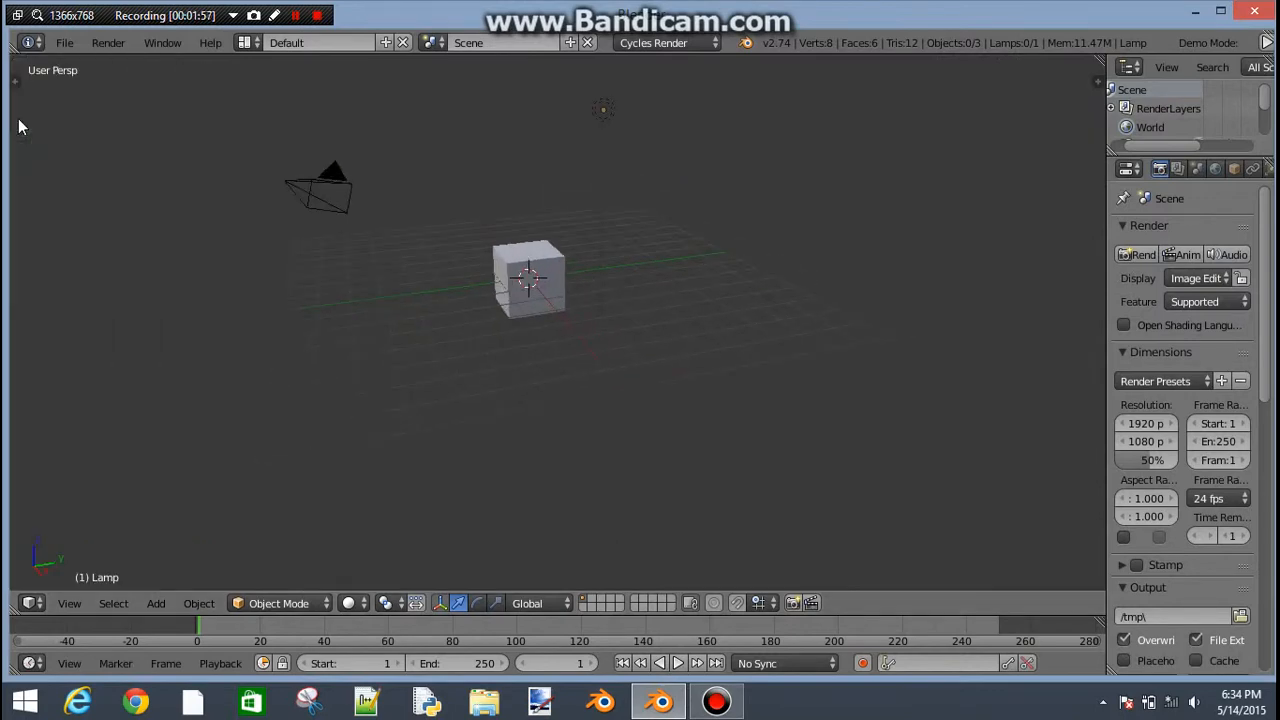
{"action": "key", "text": "t"}
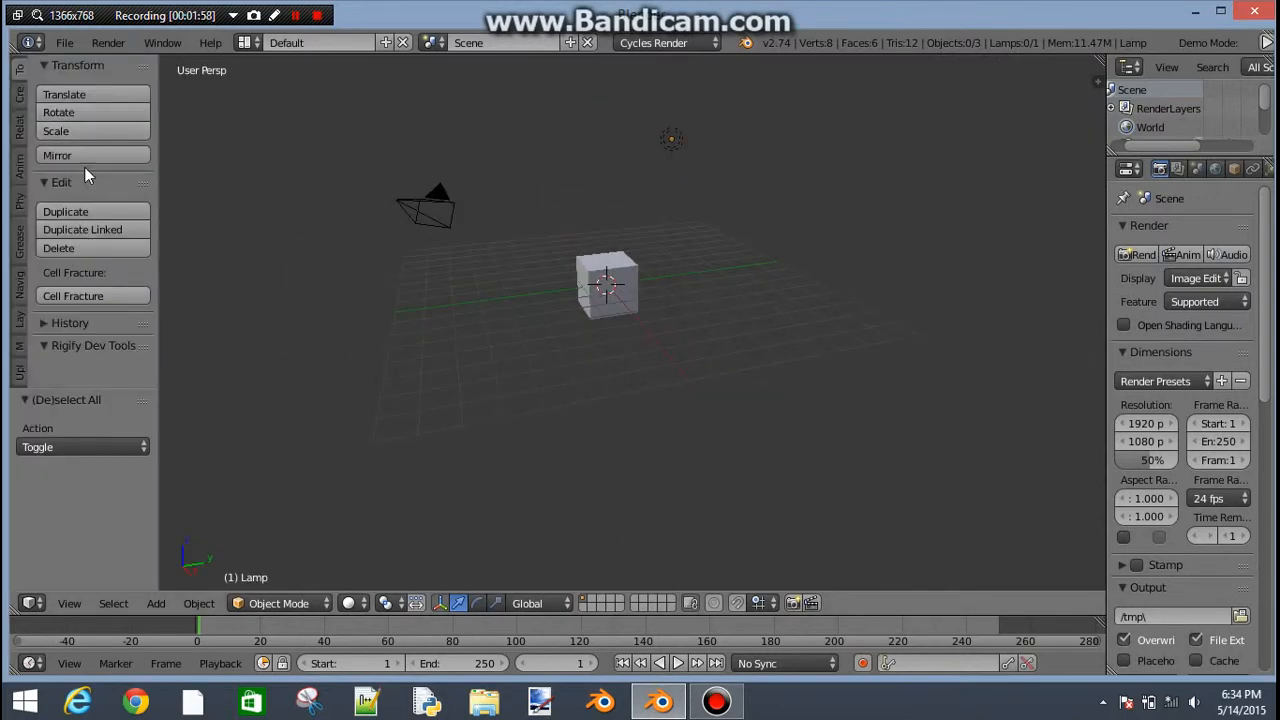
{"action": "key", "text": "t"}
{"action": "key", "text": "t"}
Look through the Create and Relations tools in the tool shelf, and return to the general object tools.
{"action": "left_click", "coordinate": [18, 94]}
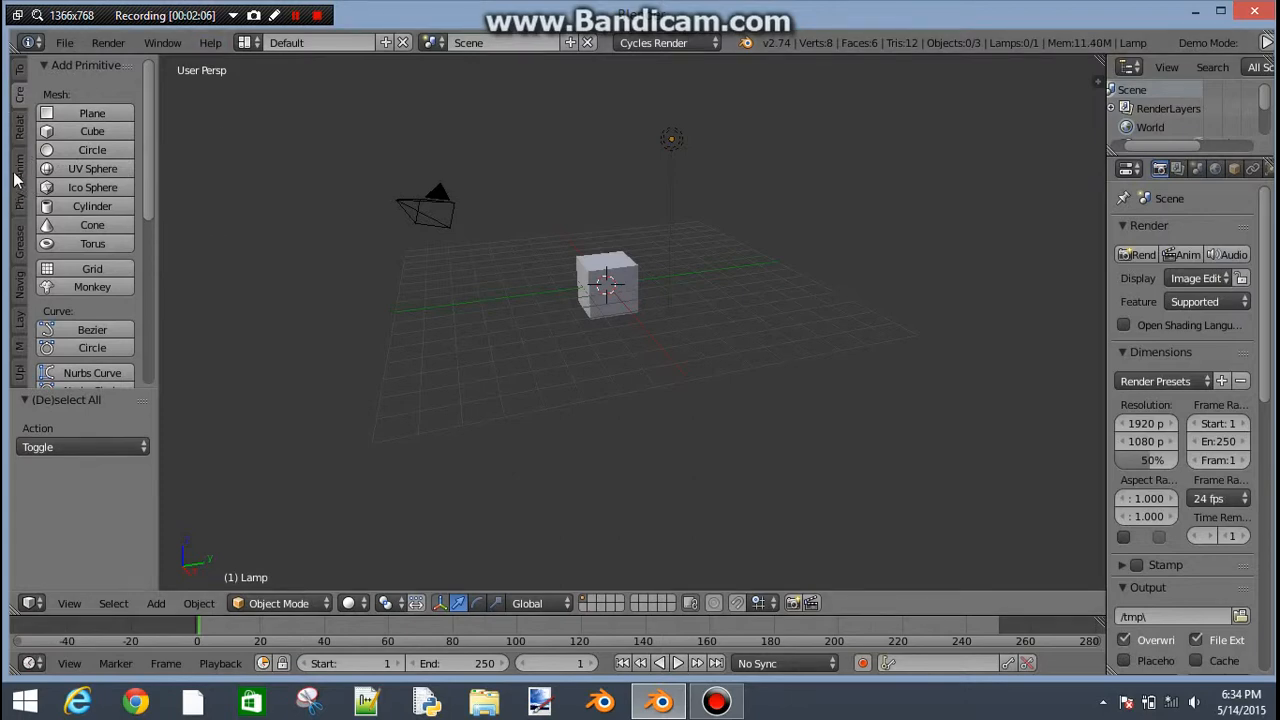
{"action": "left_click", "coordinate": [19, 134]}
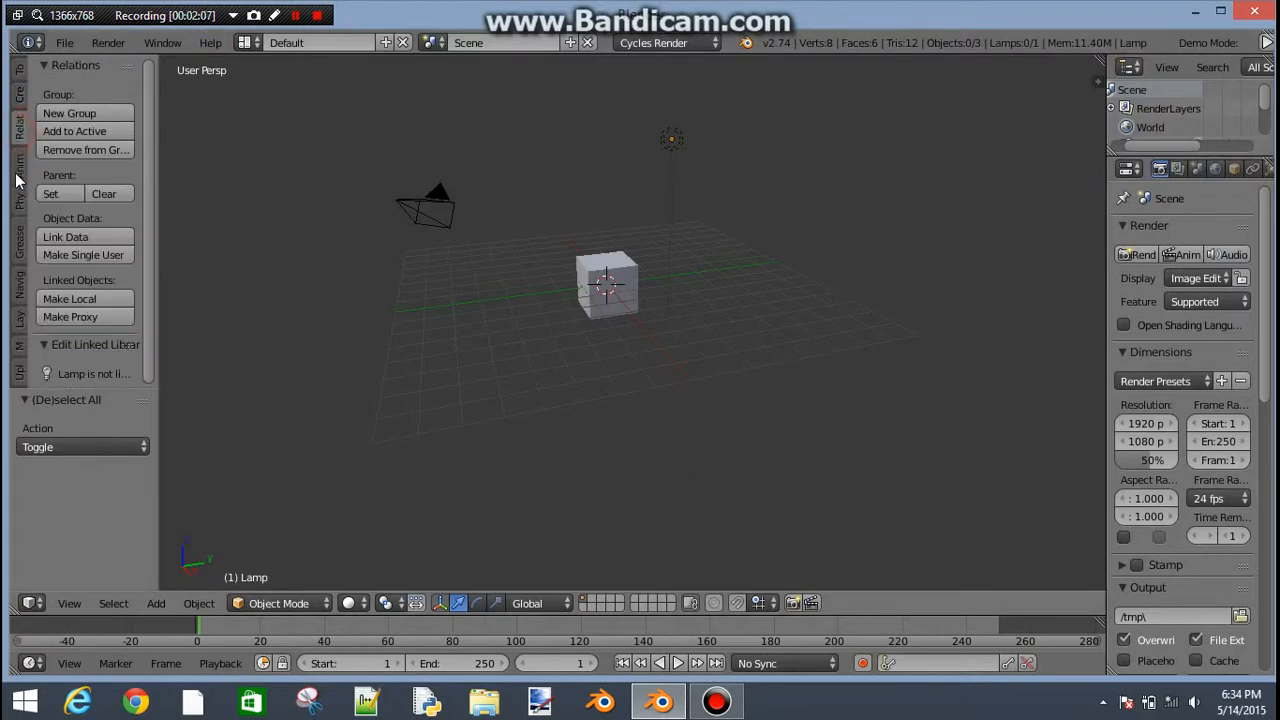
{"action": "left_click", "coordinate": [19, 73]}
{"action": "scroll", "coordinate": [552, 357], "scroll_direction": "up", "scroll_amount": 3}
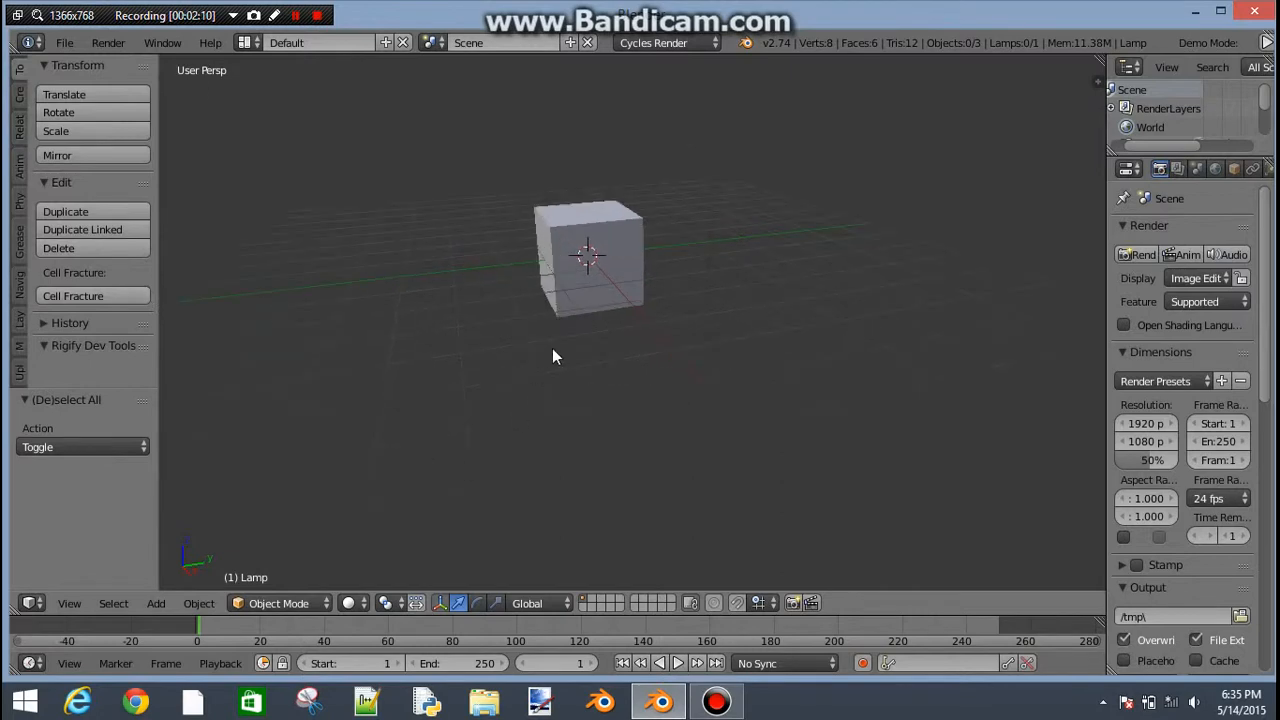
{"action": "scroll", "coordinate": [747, 217], "scroll_direction": "down", "scroll_amount": 5}
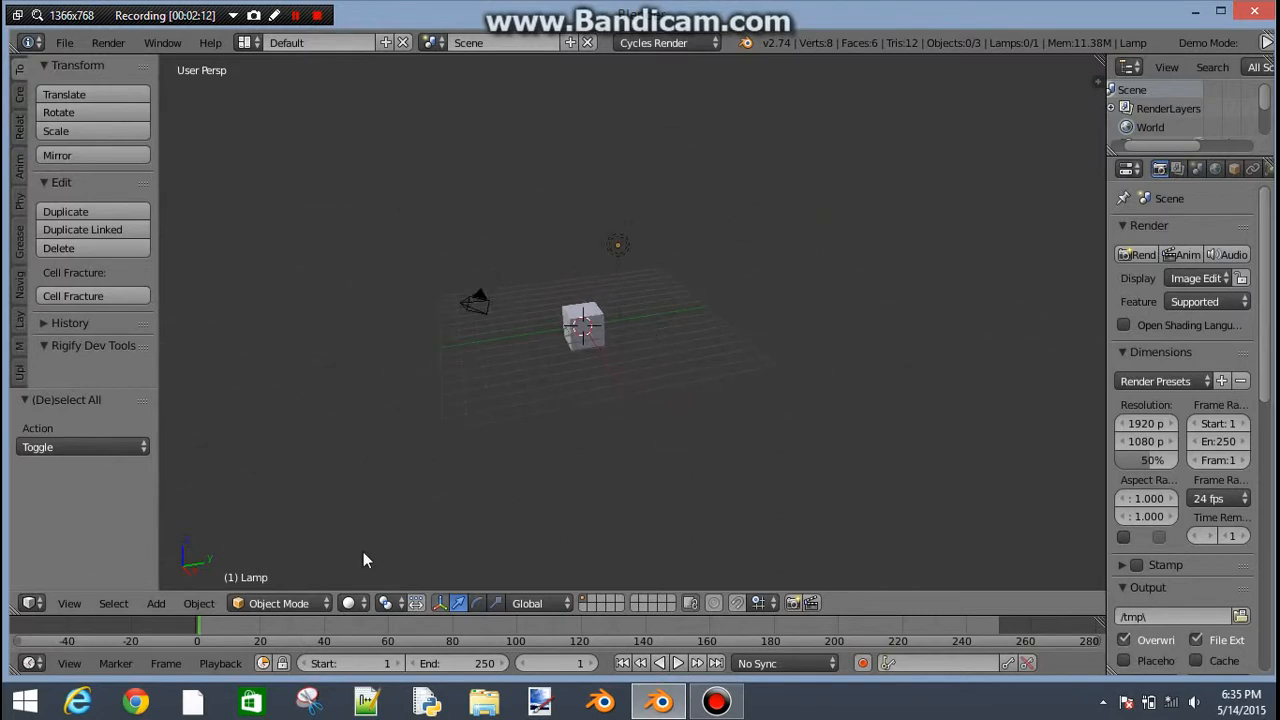
{"action": "scroll", "coordinate": [574, 445], "scroll_direction": "up", "scroll_amount": 3}
{"action": "scroll", "coordinate": [575, 449], "scroll_direction": "down", "scroll_amount": 3}
Bring up the operator search over the 3D view, search for "add", and clear and dismiss the search.
{"action": "key", "text": "space"}
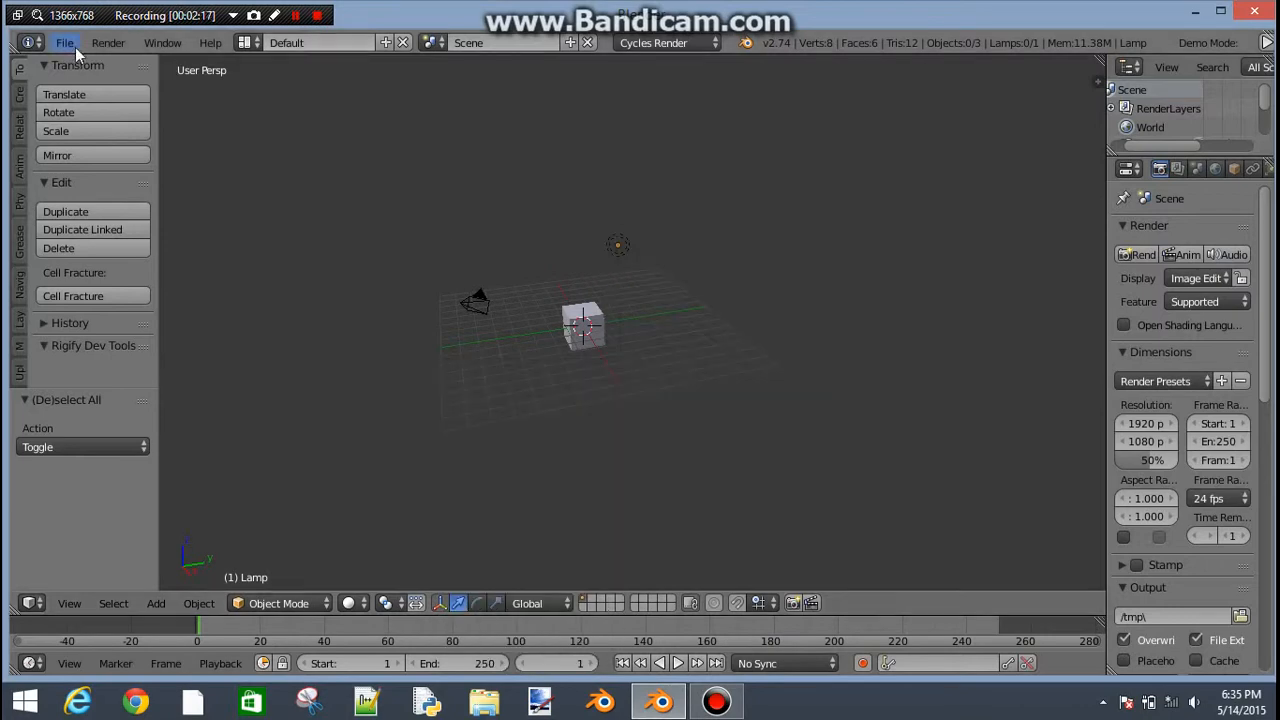
{"action": "left_click", "coordinate": [75, 47]}
{"action": "key", "text": "space"}
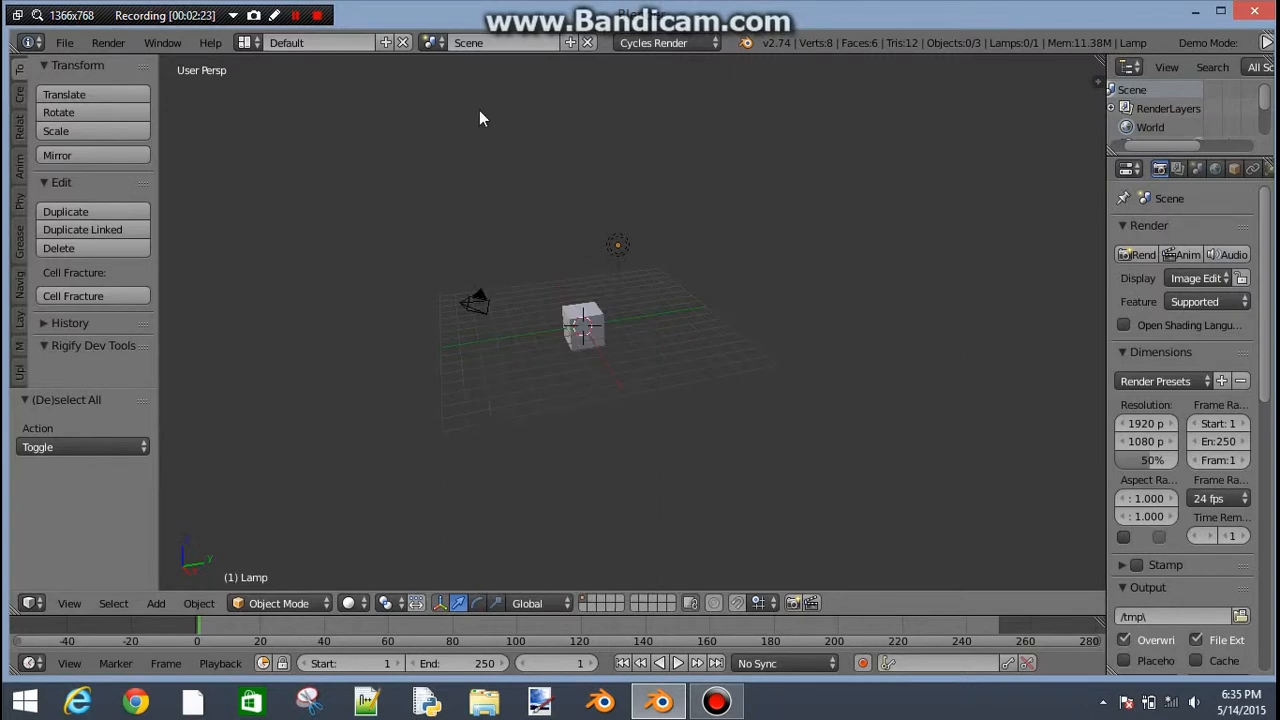
{"action": "key", "text": "space"}
{"action": "left_click", "coordinate": [610, 332]}
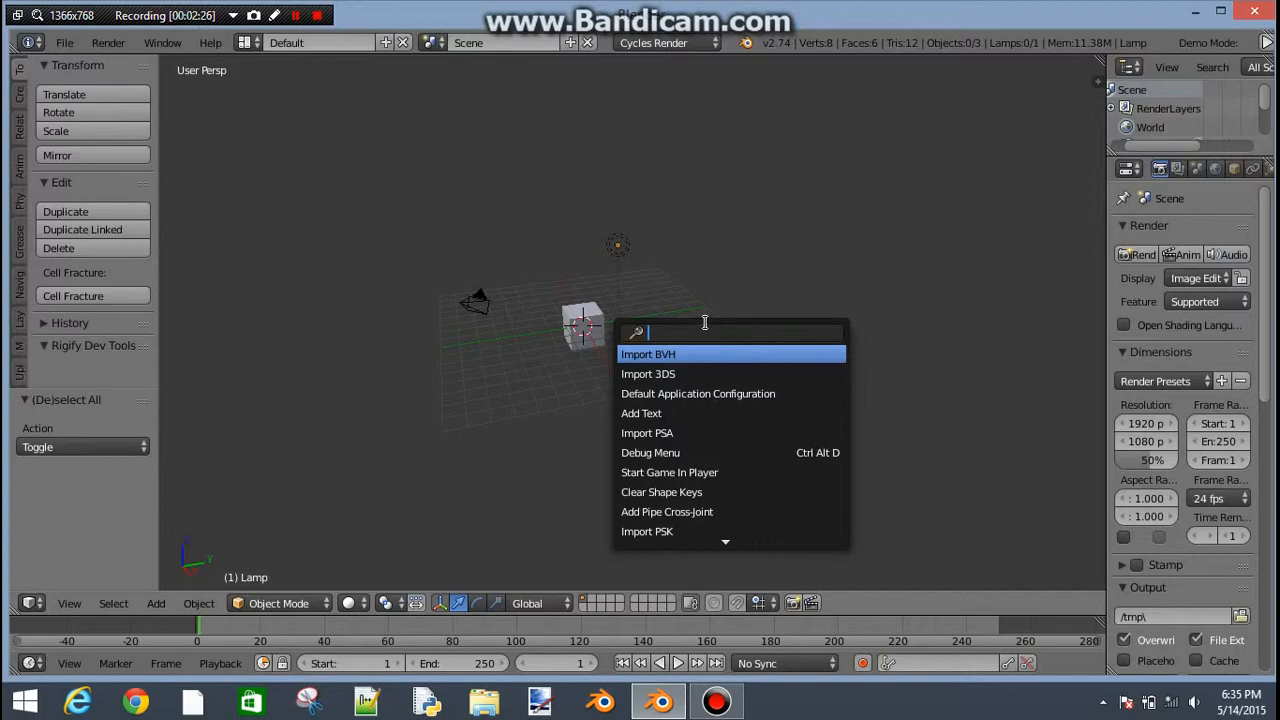
{"action": "type", "text": "add"}
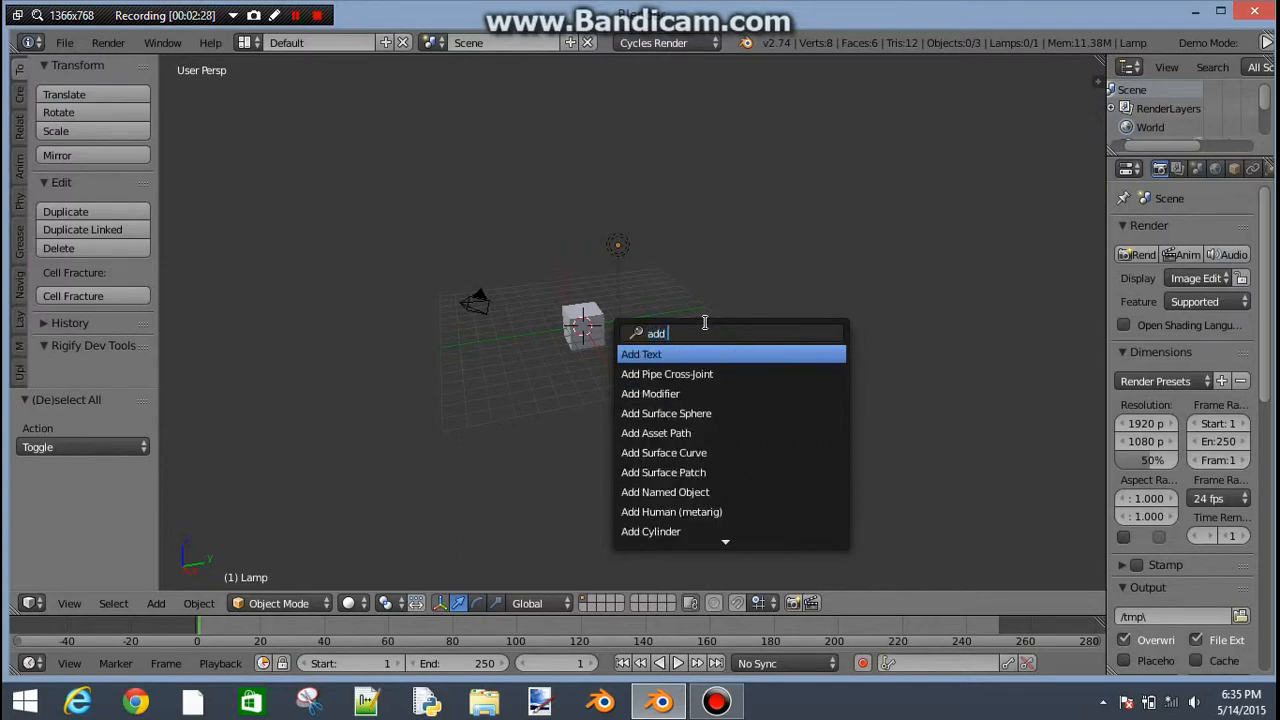
{"action": "key", "text": "BackSpace"}
{"action": "key", "text": "BackSpace"}
{"action": "key", "text": "BackSpace"}
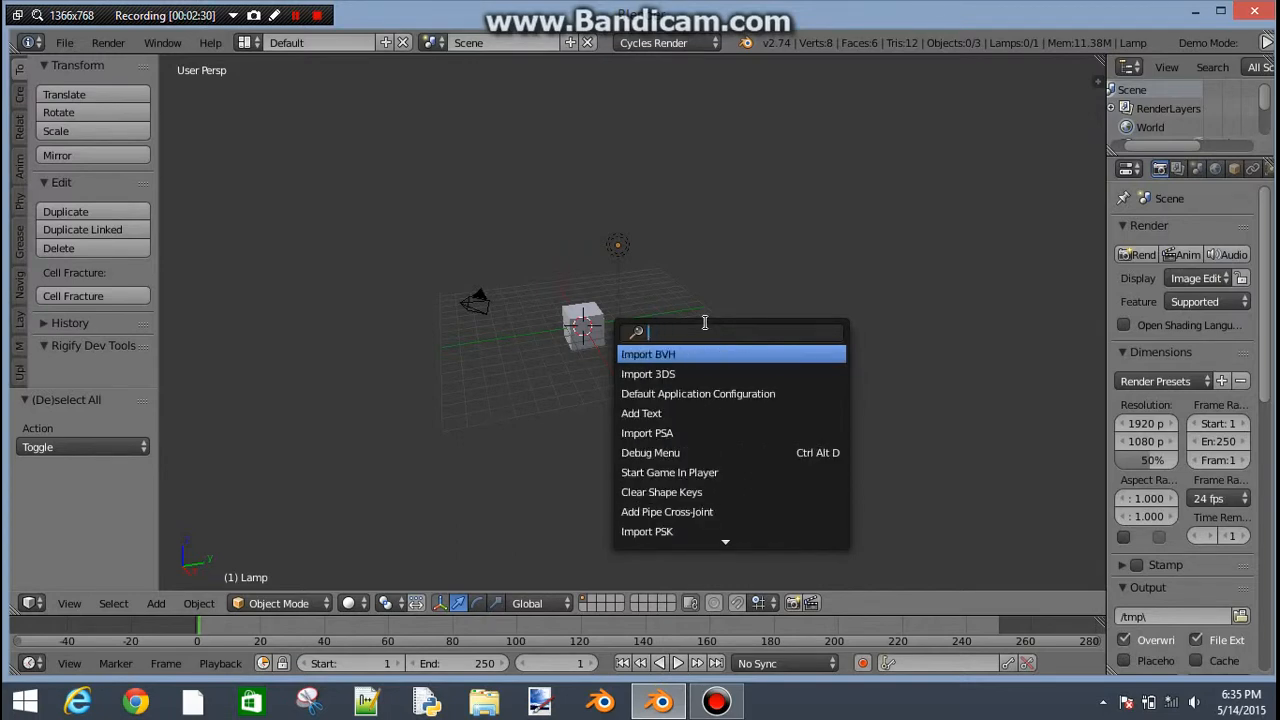
{"action": "key", "text": "Escape"}
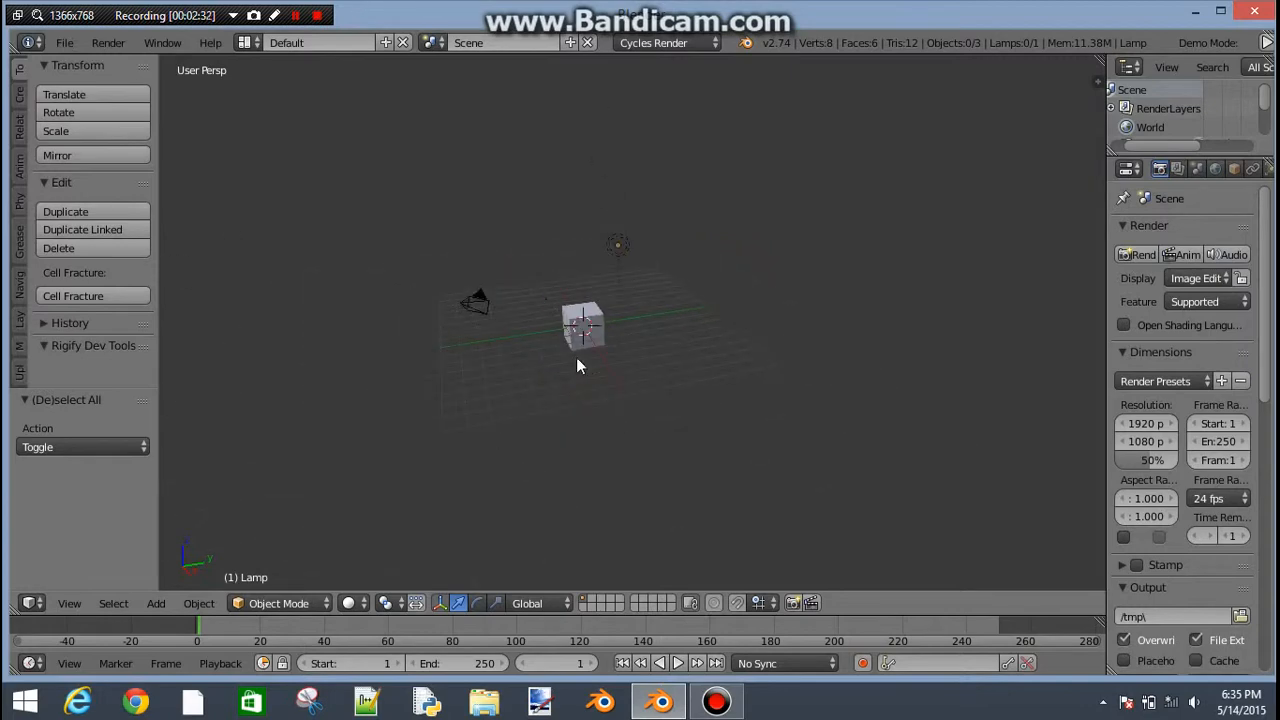
Bring up the interaction mode choices for the active lamp and dismiss them.
{"action": "middle_click_drag", "start_coordinate": [713, 362], "coordinate": [500, 400], "text": "shift"}
{"action": "scroll", "coordinate": [764, 449], "scroll_direction": "up", "scroll_amount": 4}
{"action": "scroll", "coordinate": [537, 372], "scroll_direction": "down", "scroll_amount": 3}
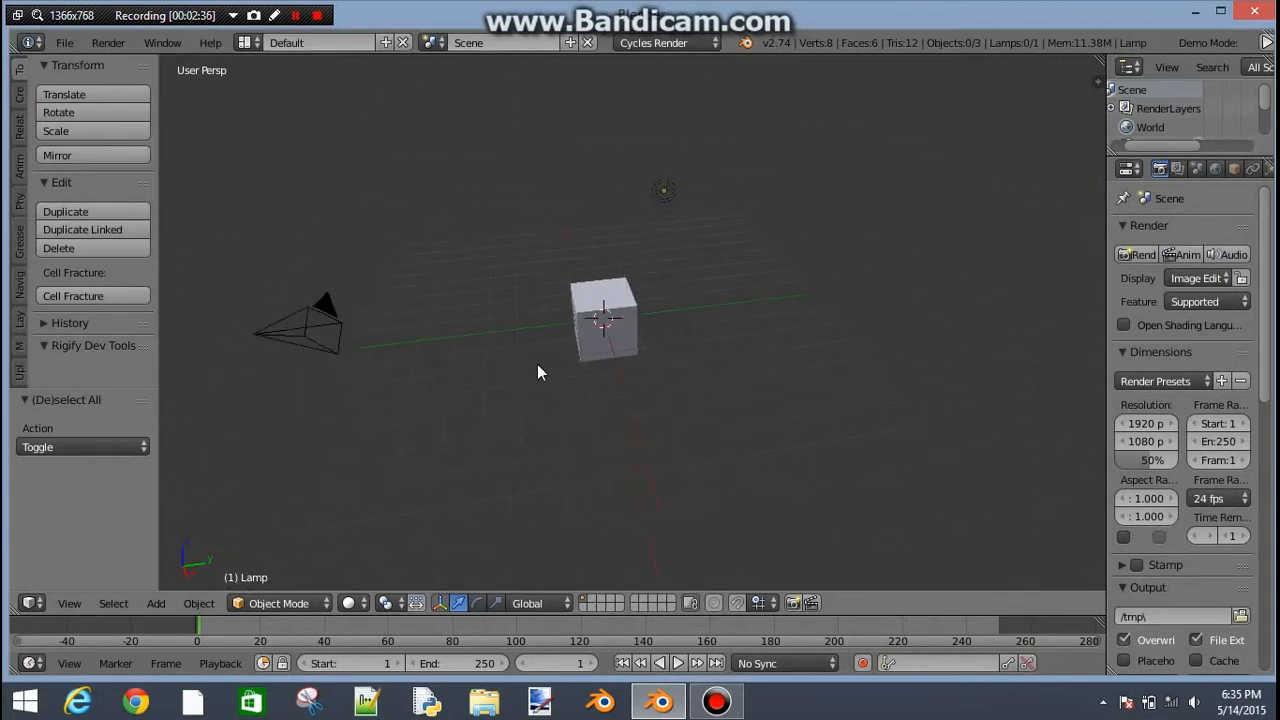
{"action": "key", "text": "Tab"}
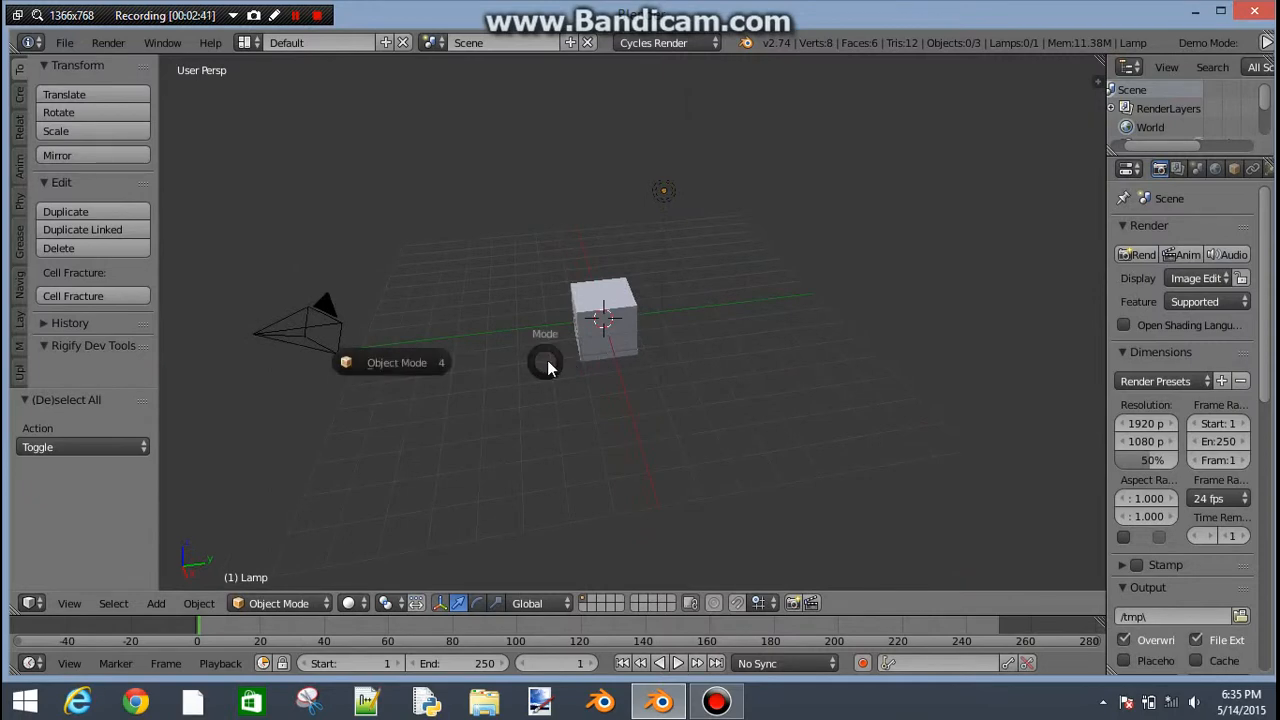
{"action": "left_click", "coordinate": [548, 362]}
{"action": "key", "text": "Tab"}
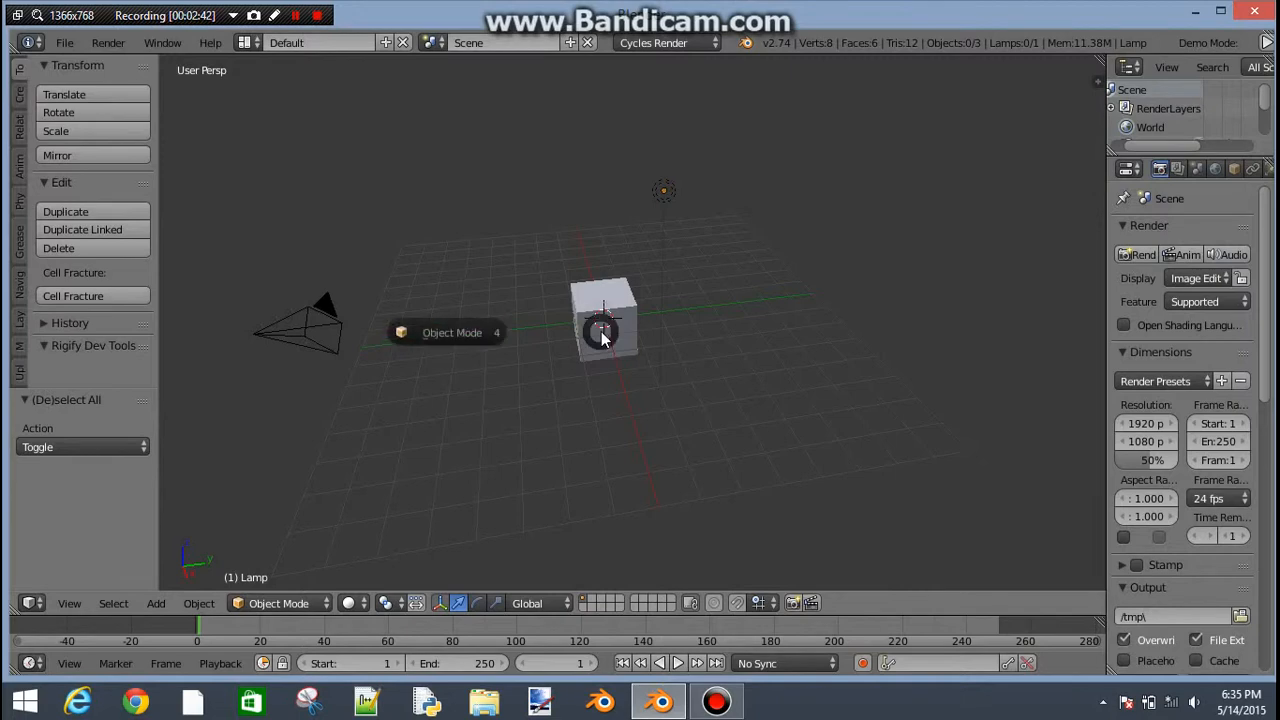
{"action": "left_click", "coordinate": [601, 332]}
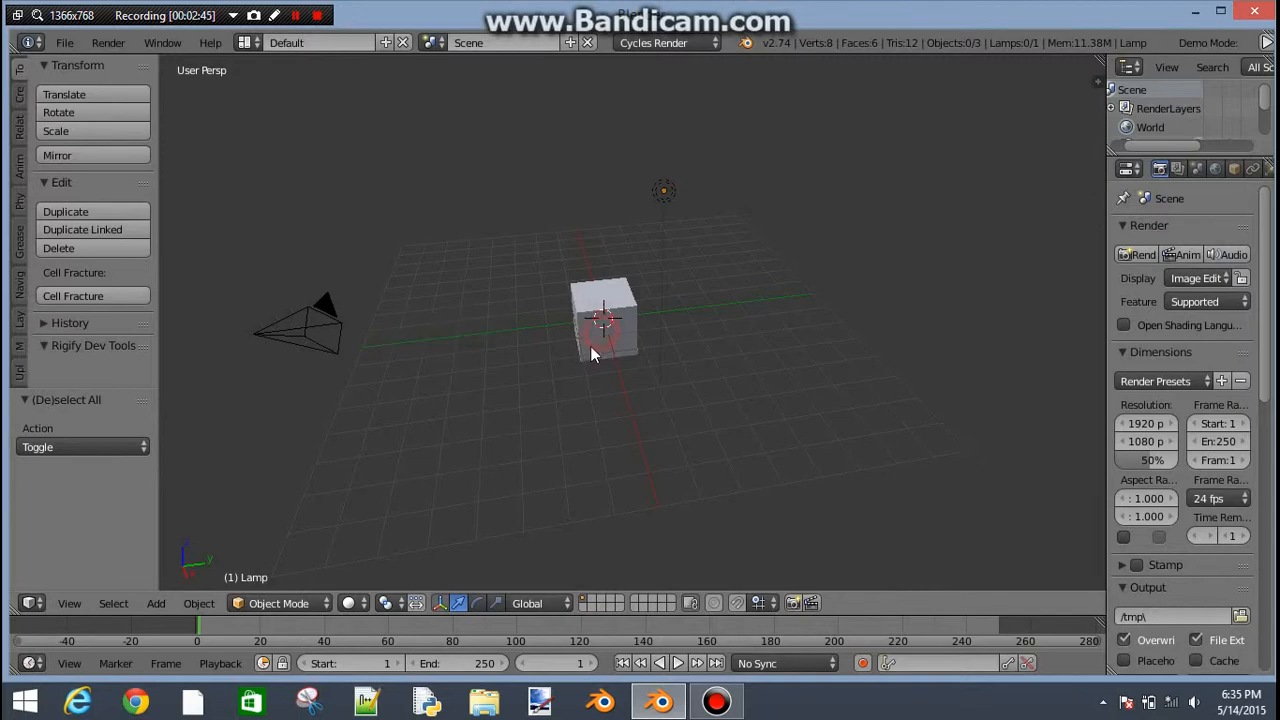
{"action": "key", "text": "Tab"}
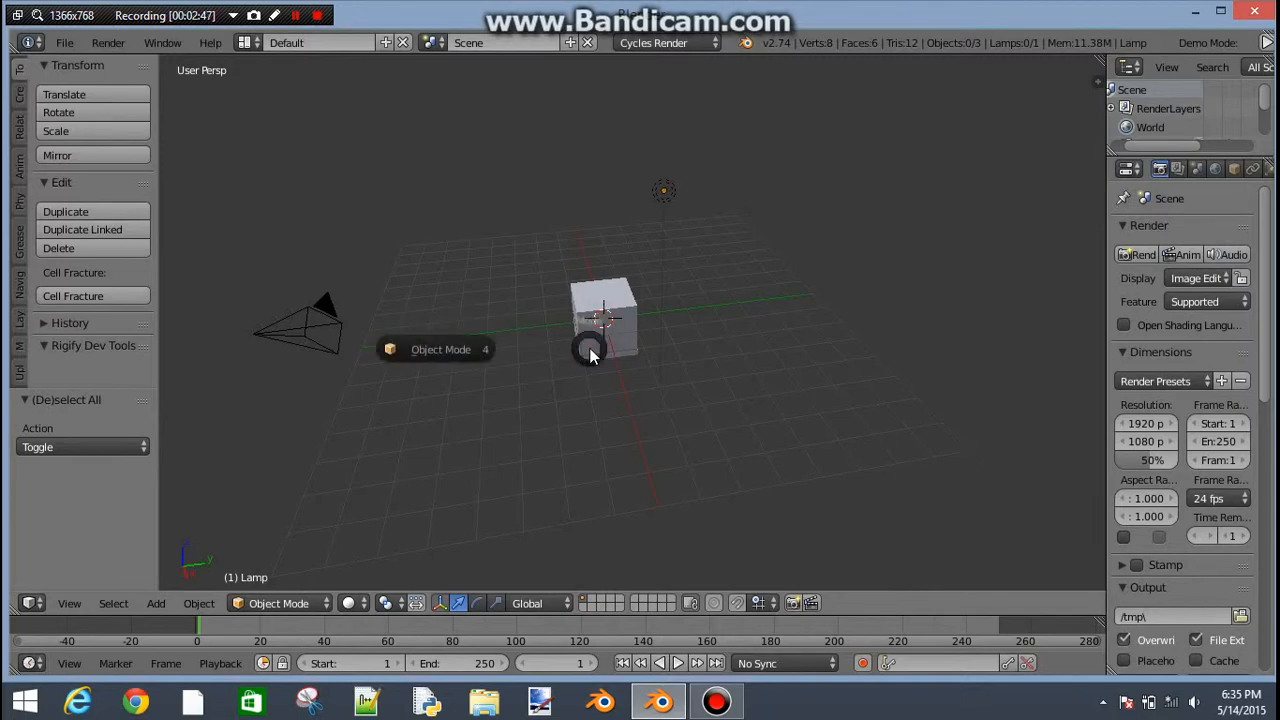
Select the cube, bring up its interaction mode choices and choose Object Mode.
{"action": "right_click", "coordinate": [604, 322]}
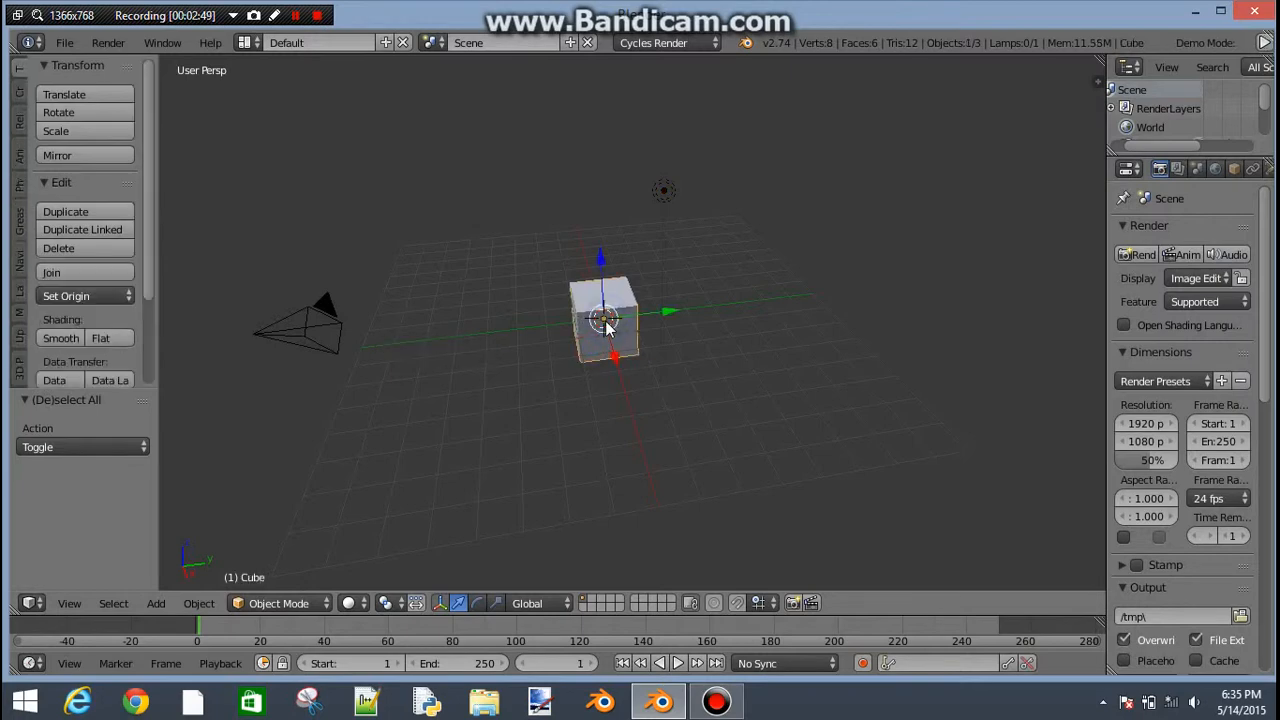
{"action": "key", "text": "Tab"}
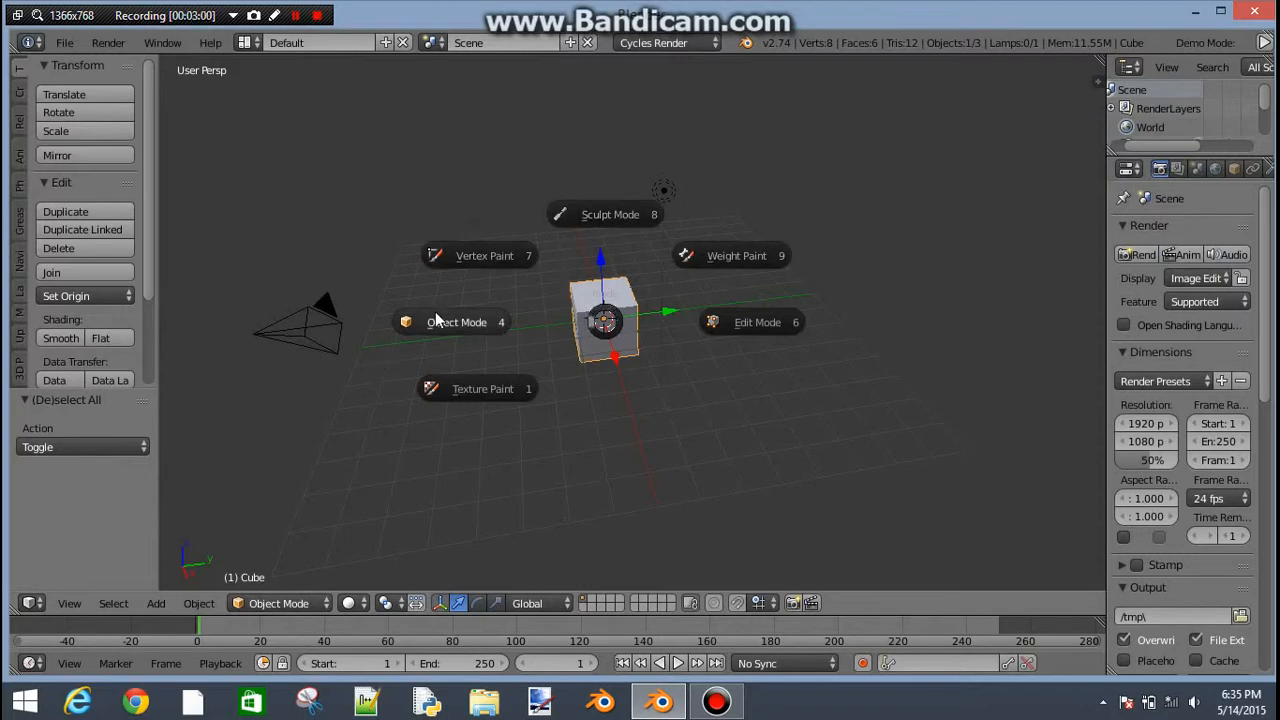
{"action": "left_click", "coordinate": [487, 332]}
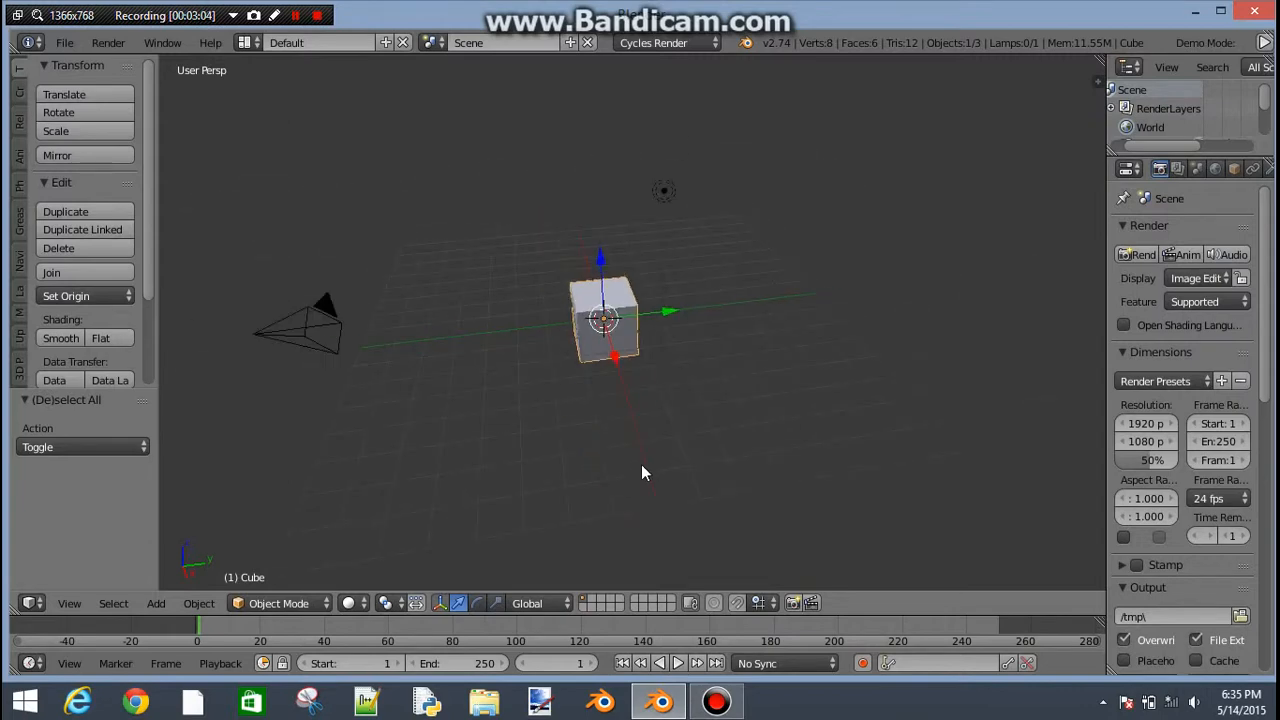
Make the timeline area slightly taller and switch to the Animation screen layout.
{"action": "middle_click_drag", "start_coordinate": [646, 471], "coordinate": [610, 350]}
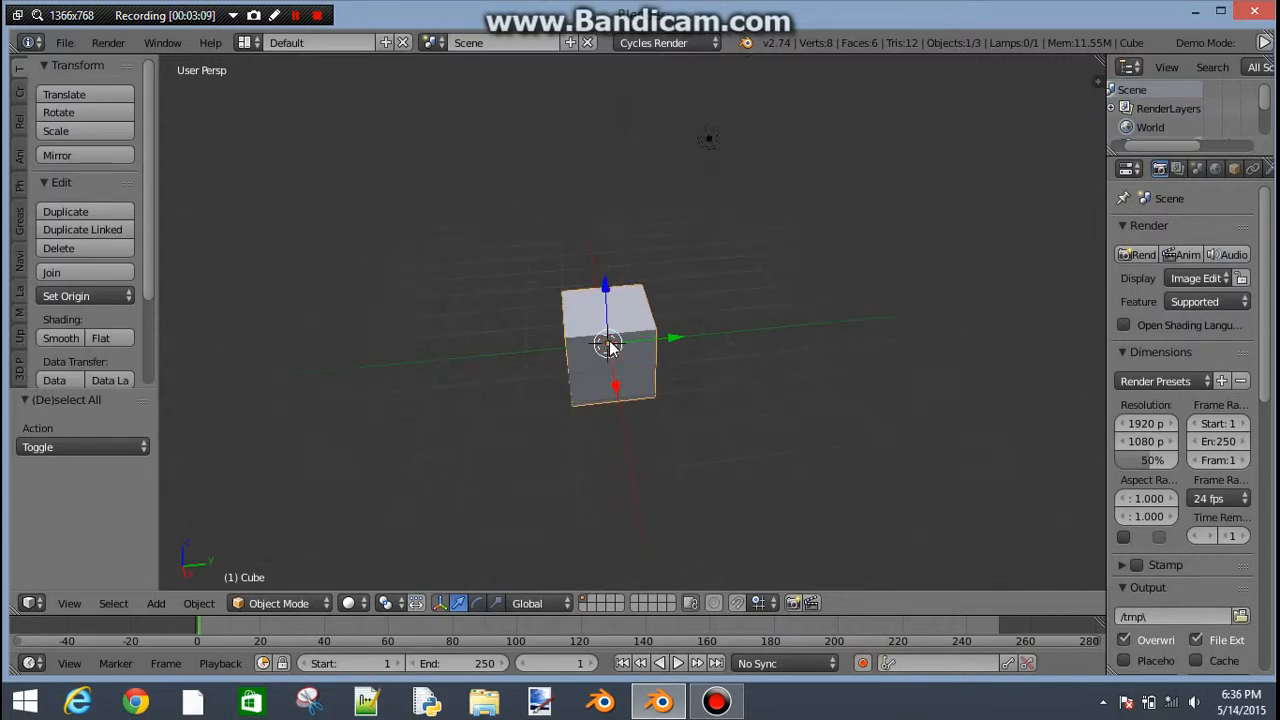
{"action": "left_click_drag", "start_coordinate": [521, 619], "coordinate": [526, 587]}
{"action": "left_click", "coordinate": [245, 42]}
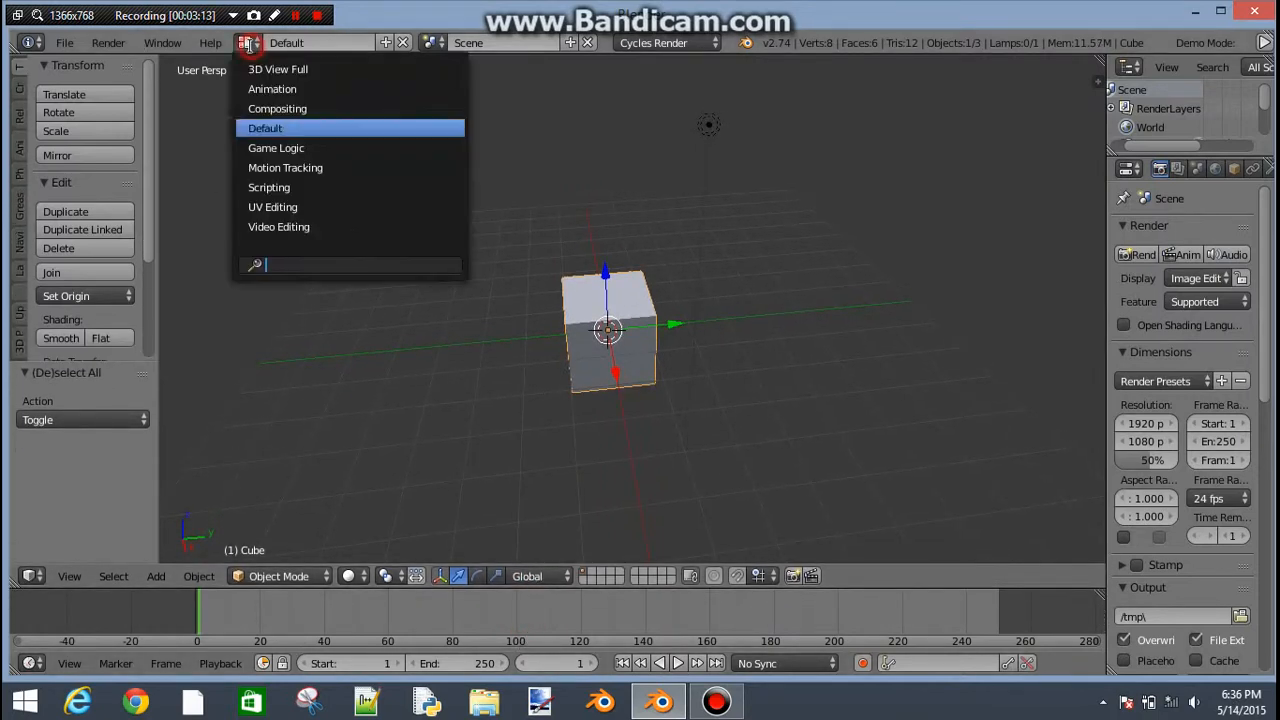
{"action": "left_click", "coordinate": [283, 89]}
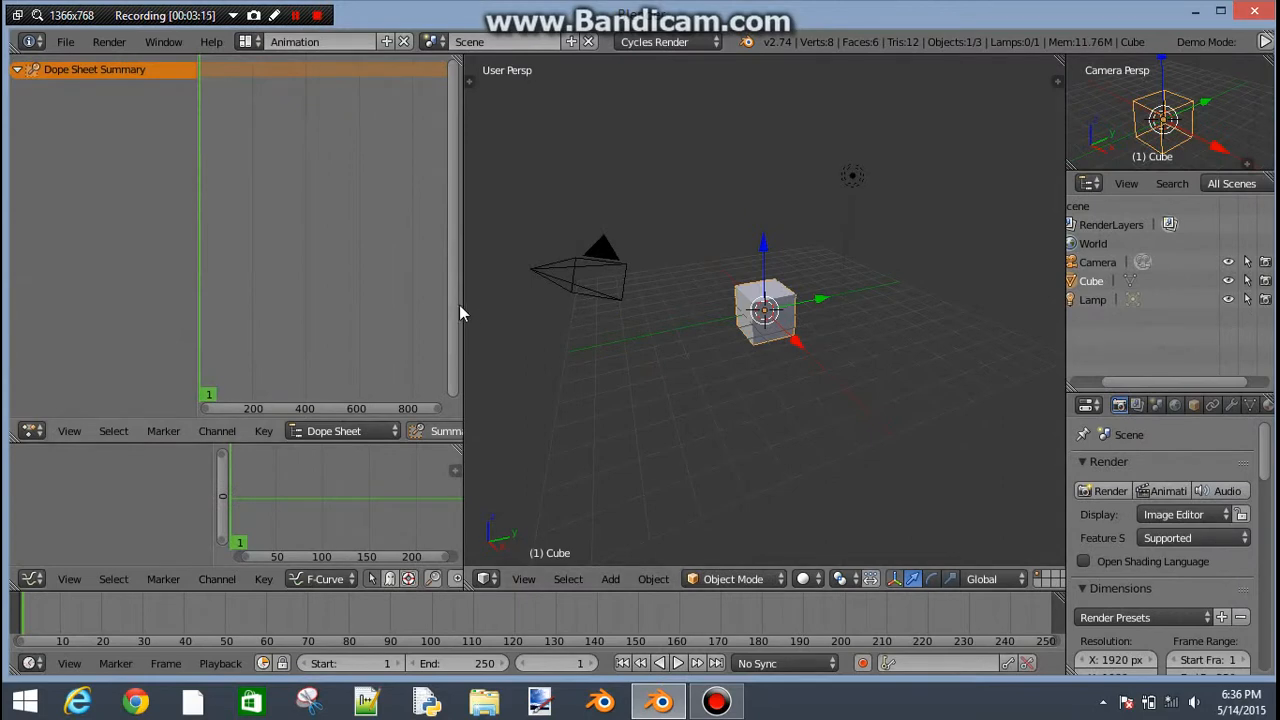
Narrow the animation editors beside the 3D view and shrink the dope sheet's channel list.
{"action": "left_click_drag", "start_coordinate": [460, 305], "coordinate": [453, 305]}
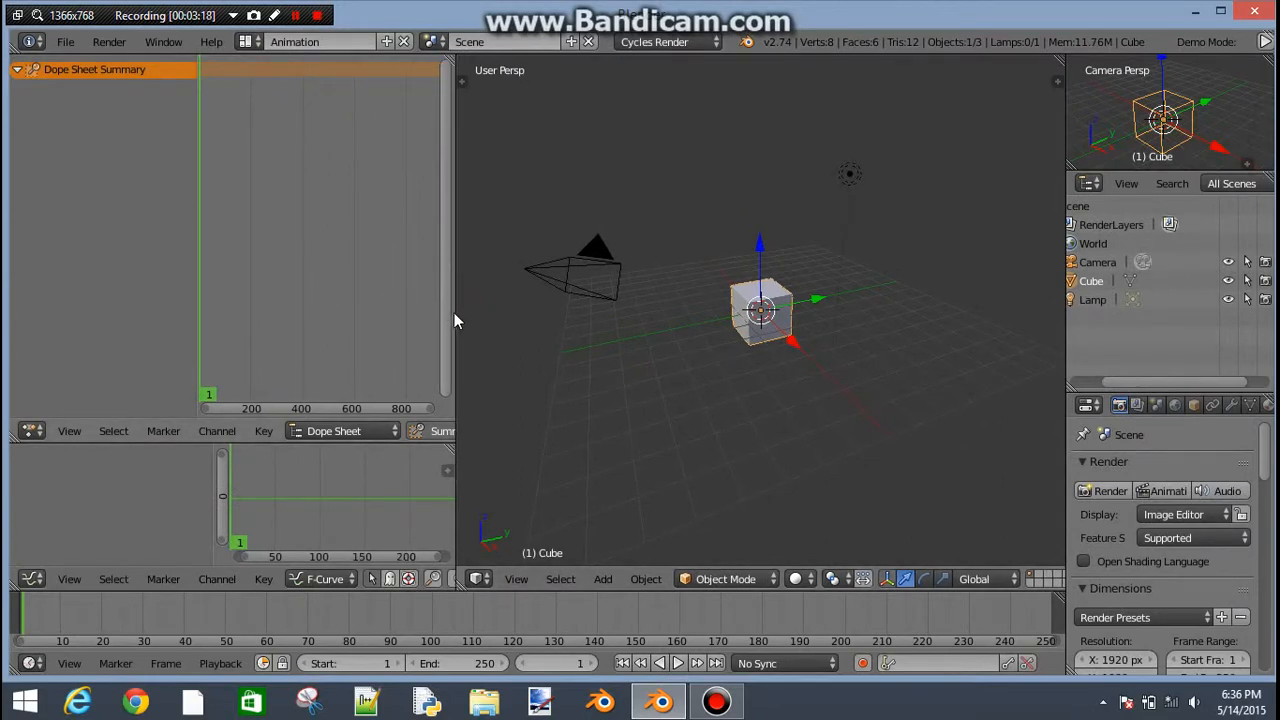
{"action": "left_click_drag", "start_coordinate": [454, 312], "coordinate": [330, 295]}
{"action": "left_click_drag", "start_coordinate": [197, 257], "coordinate": [104, 255]}
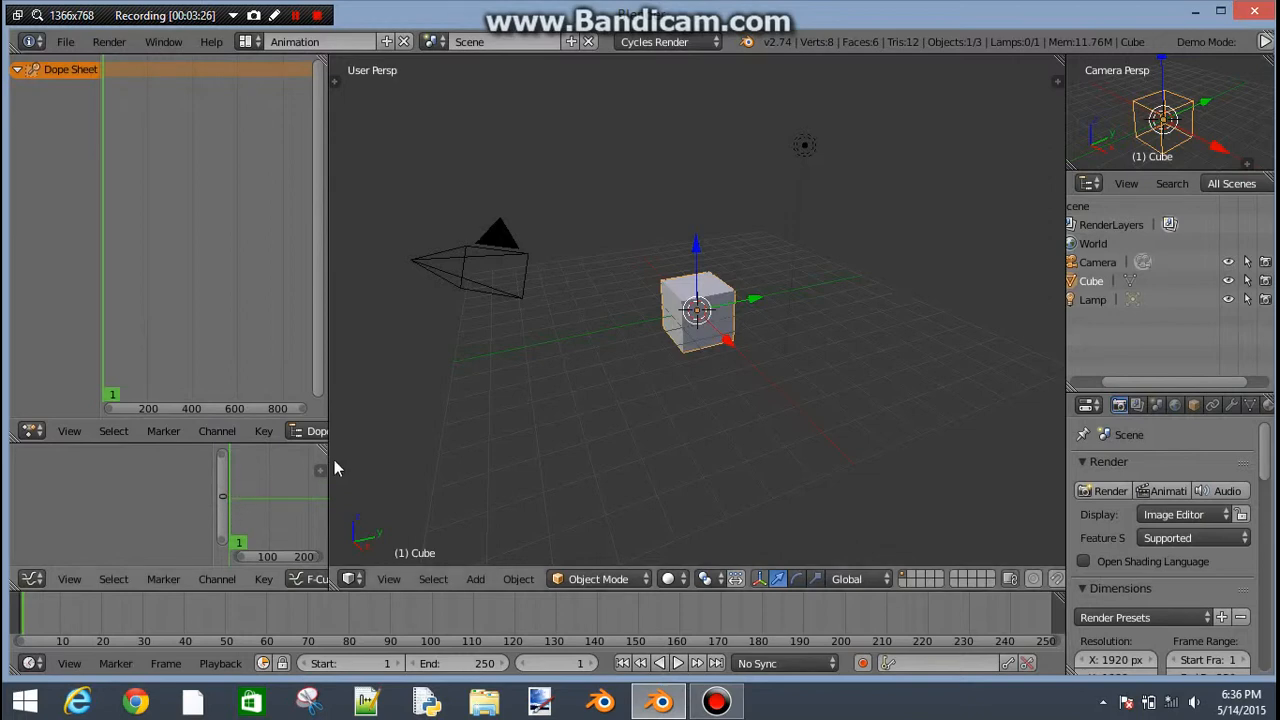
Switch back to the Default screen layout and make the timeline area taller.
{"action": "left_click", "coordinate": [247, 41]}
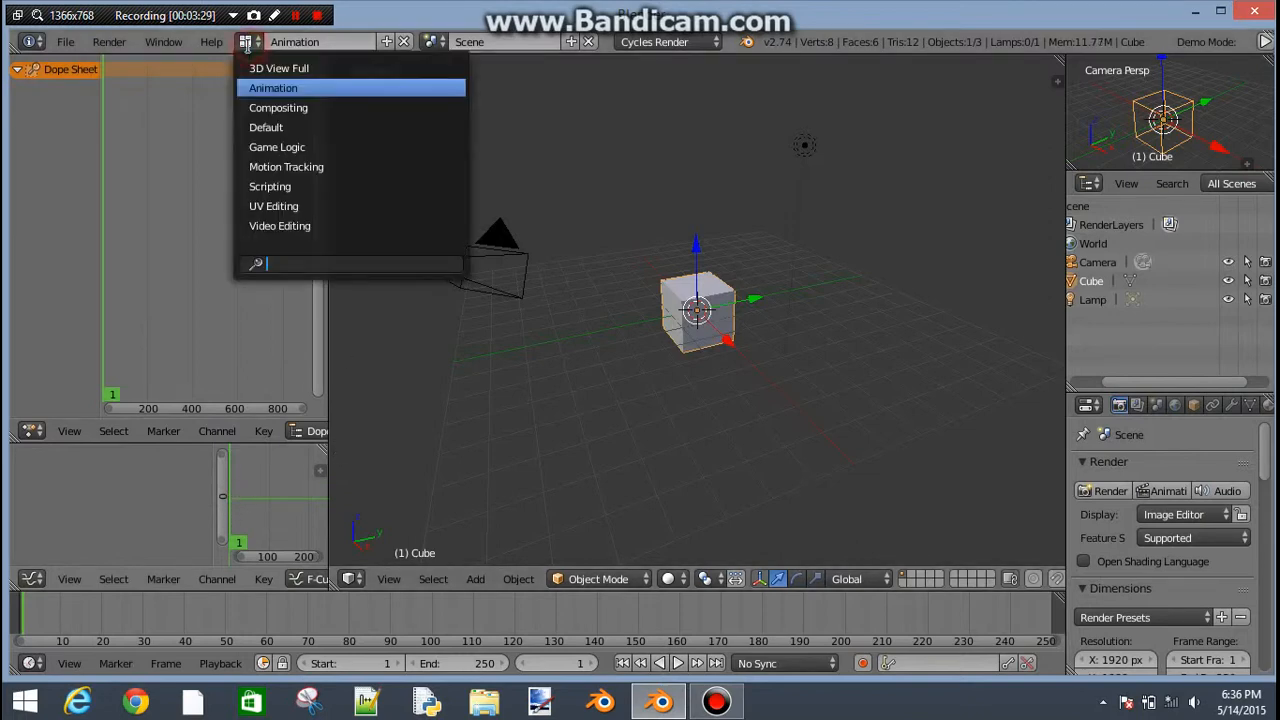
{"action": "left_click", "coordinate": [306, 128]}
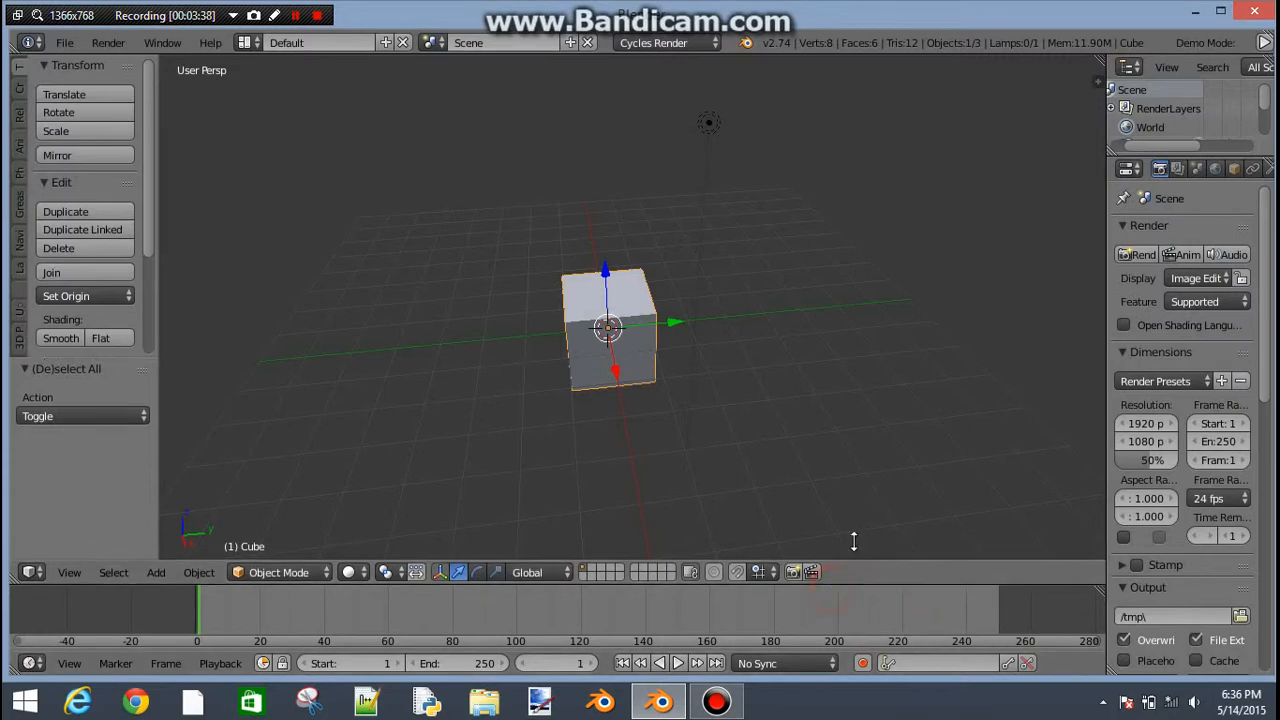
{"action": "left_click_drag", "start_coordinate": [828, 589], "coordinate": [828, 544]}
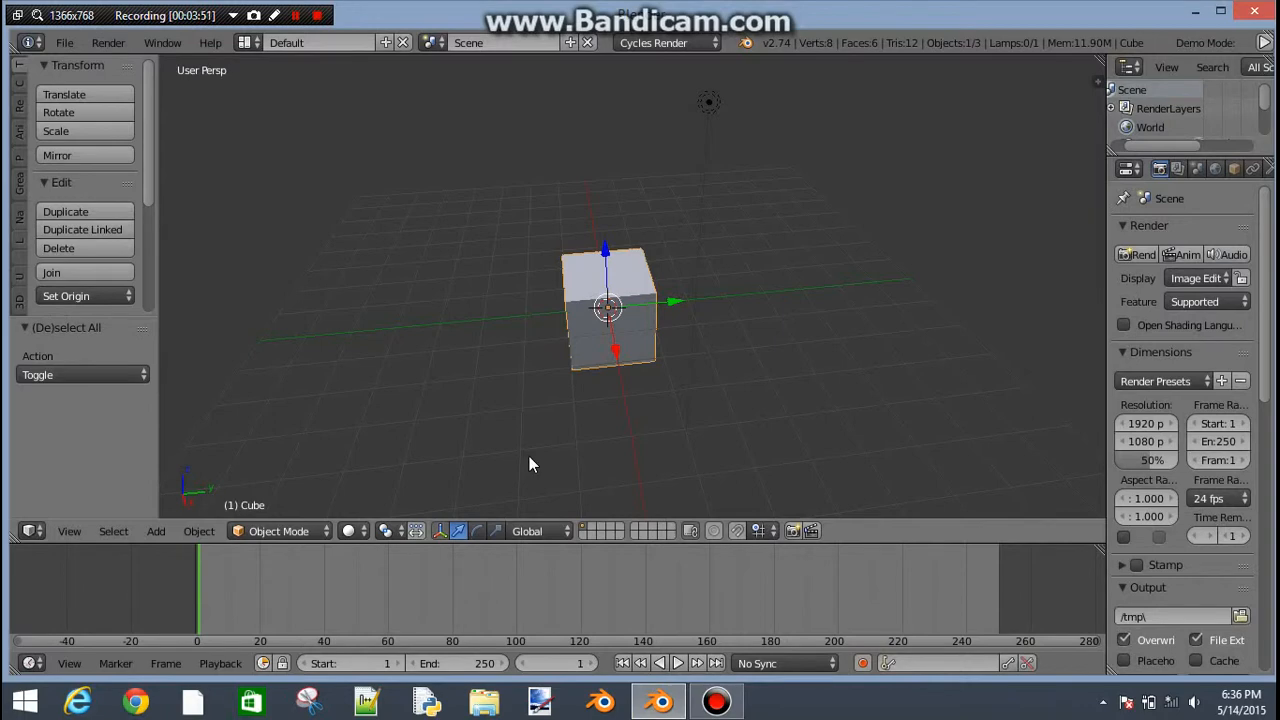
Insert a LocRotScale keyframe for the cube at frame 1.
{"action": "middle_click_drag", "start_coordinate": [298, 339], "coordinate": [686, 323]}
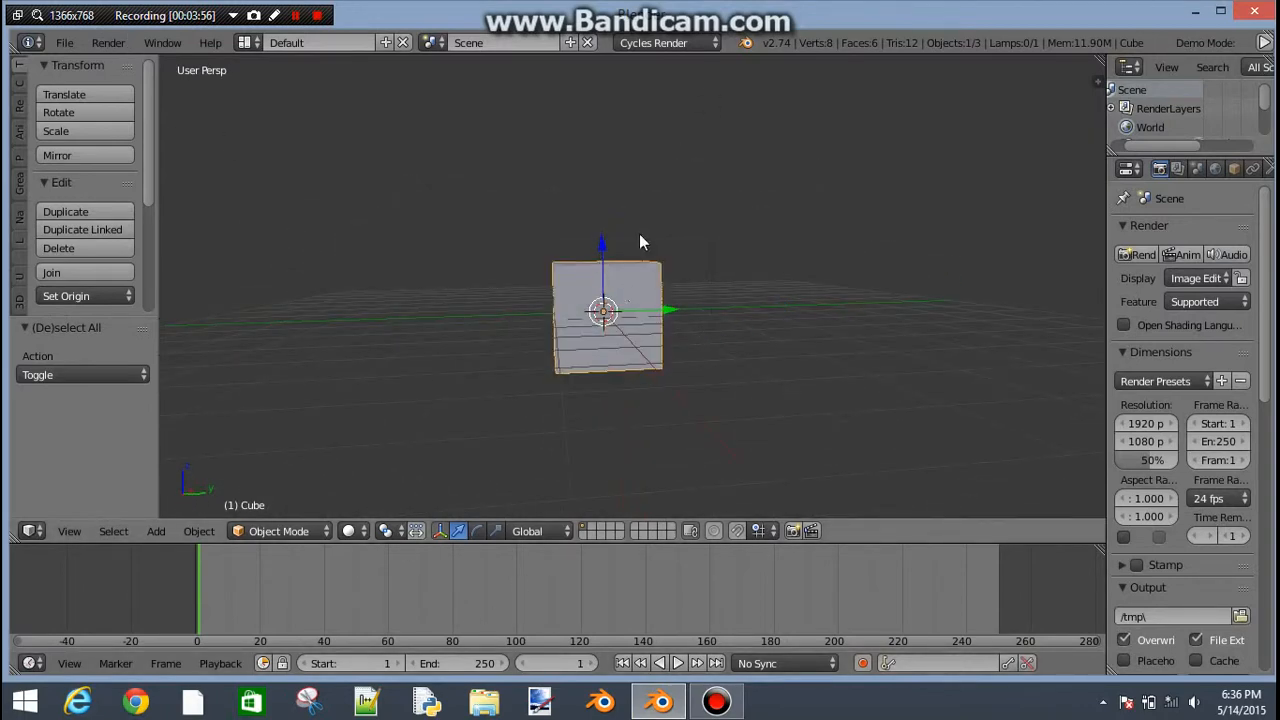
{"action": "middle_click_drag", "start_coordinate": [643, 243], "coordinate": [614, 262]}
{"action": "key", "text": "i"}
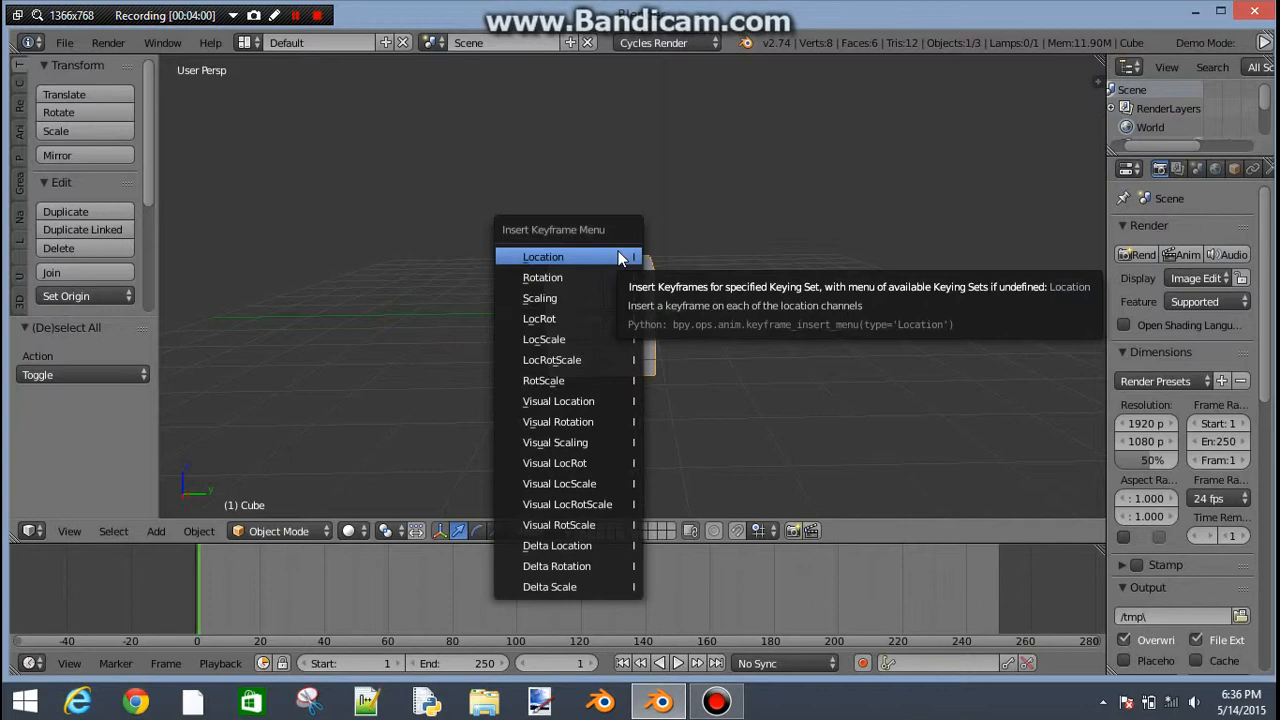
{"action": "left_click", "coordinate": [576, 360]}
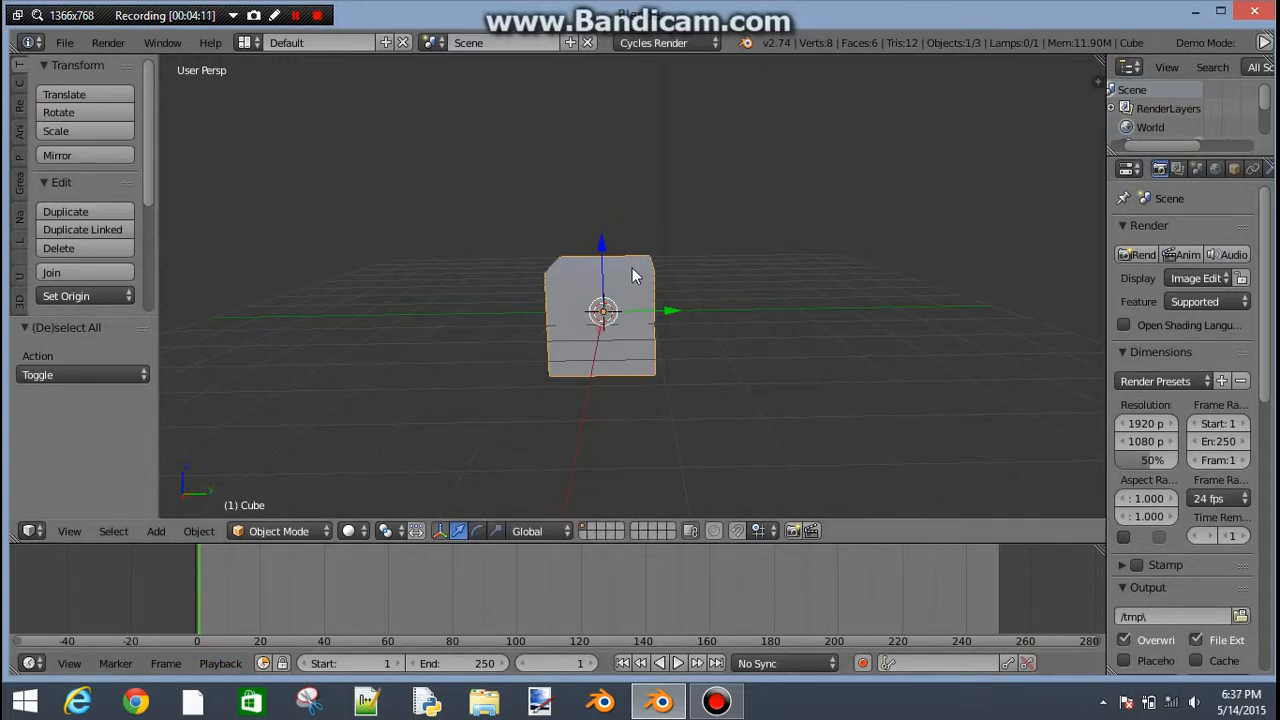
{"action": "key", "text": "i"}
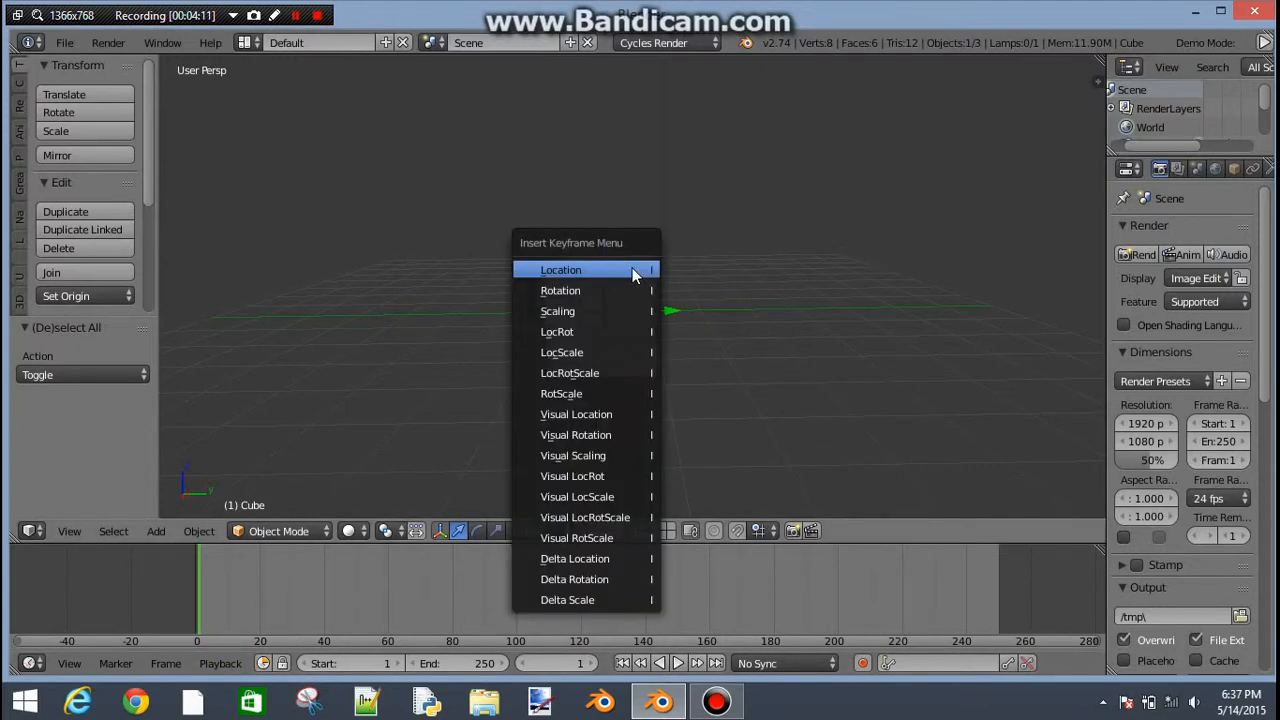
{"action": "left_click", "coordinate": [578, 372]}
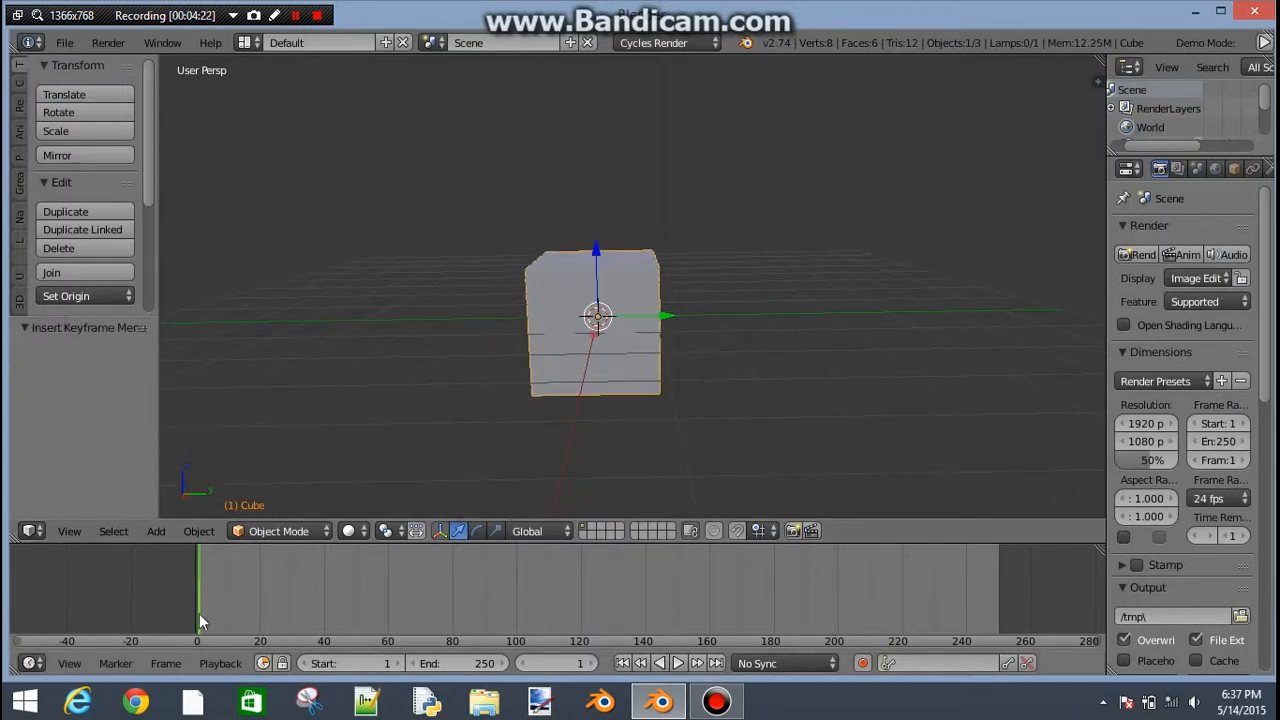
At frame 20, move the cube about 6.37 units along the Y axis and insert a LocRotScale keyframe.
{"action": "mouse_move", "coordinate": [205, 625]}
{"action": "left_mouse_down"}
{"action": "mouse_move", "coordinate": [228, 618]}
{"action": "mouse_move", "coordinate": [203, 617]}
{"action": "left_mouse_up"}
{"action": "left_click", "coordinate": [199, 615]}
{"action": "left_click_drag", "start_coordinate": [217, 612], "coordinate": [257, 614]}
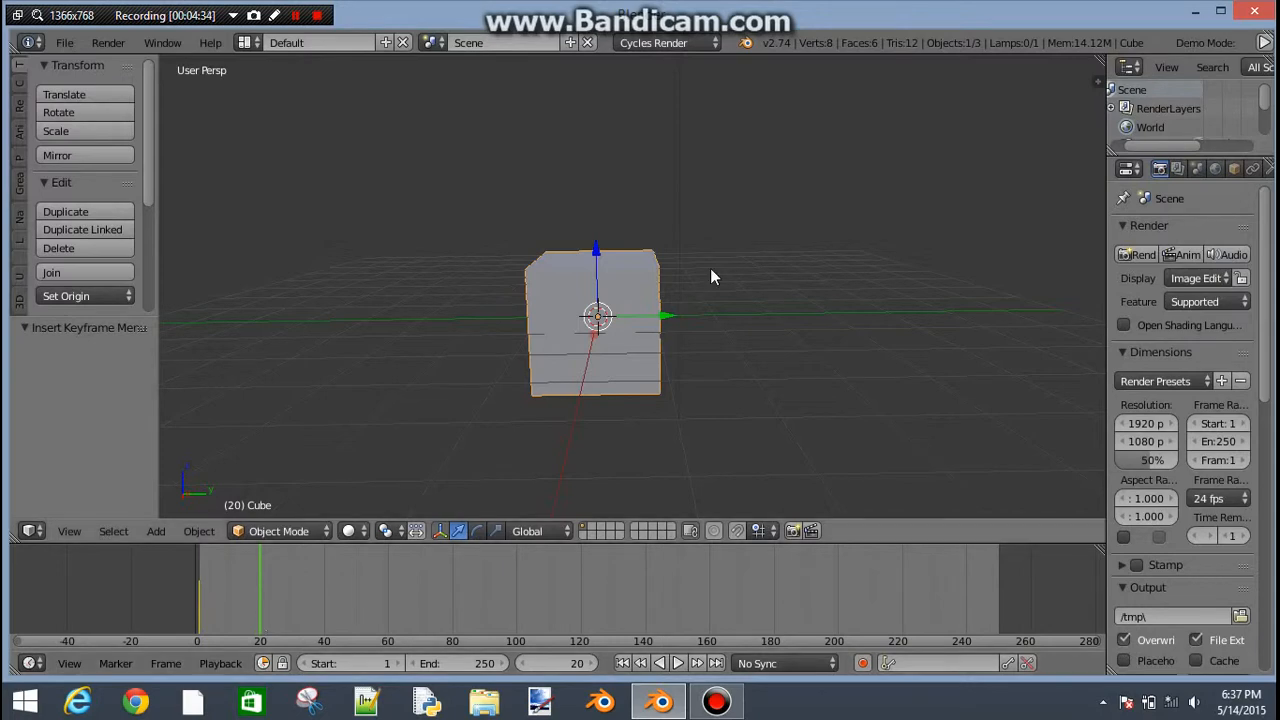
{"action": "left_click_drag", "start_coordinate": [668, 320], "coordinate": [1047, 338]}
{"action": "left_click", "coordinate": [1043, 332]}
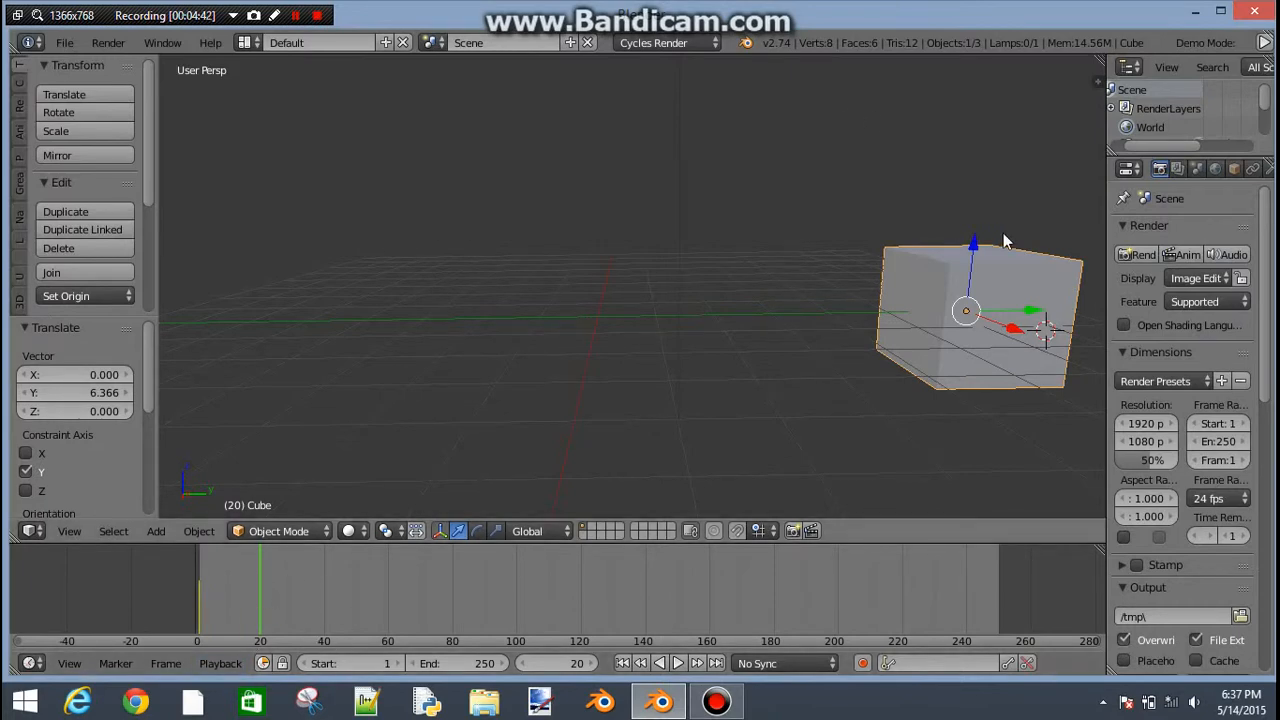
{"action": "key", "text": "i"}
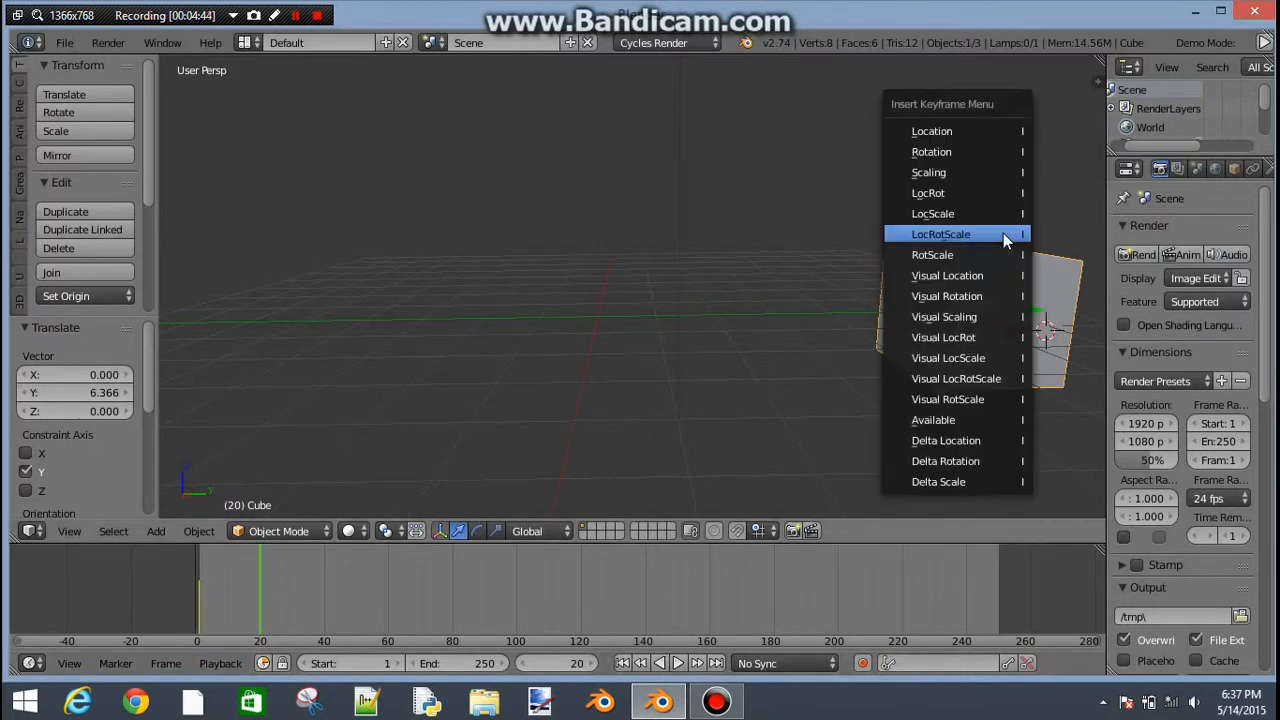
{"action": "left_click", "coordinate": [1004, 236]}
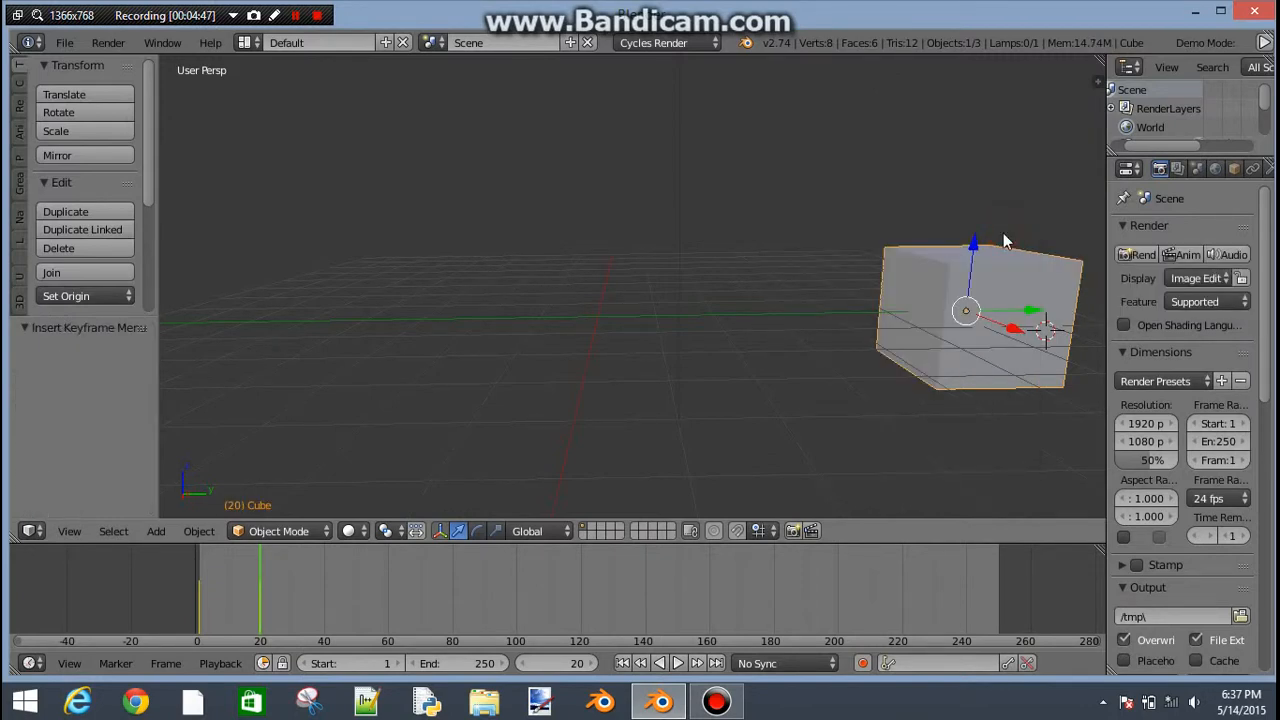
Play the cube's animation from frame 1, stop it, and scrub the timeline back to the start.
{"action": "left_click", "coordinate": [200, 607]}
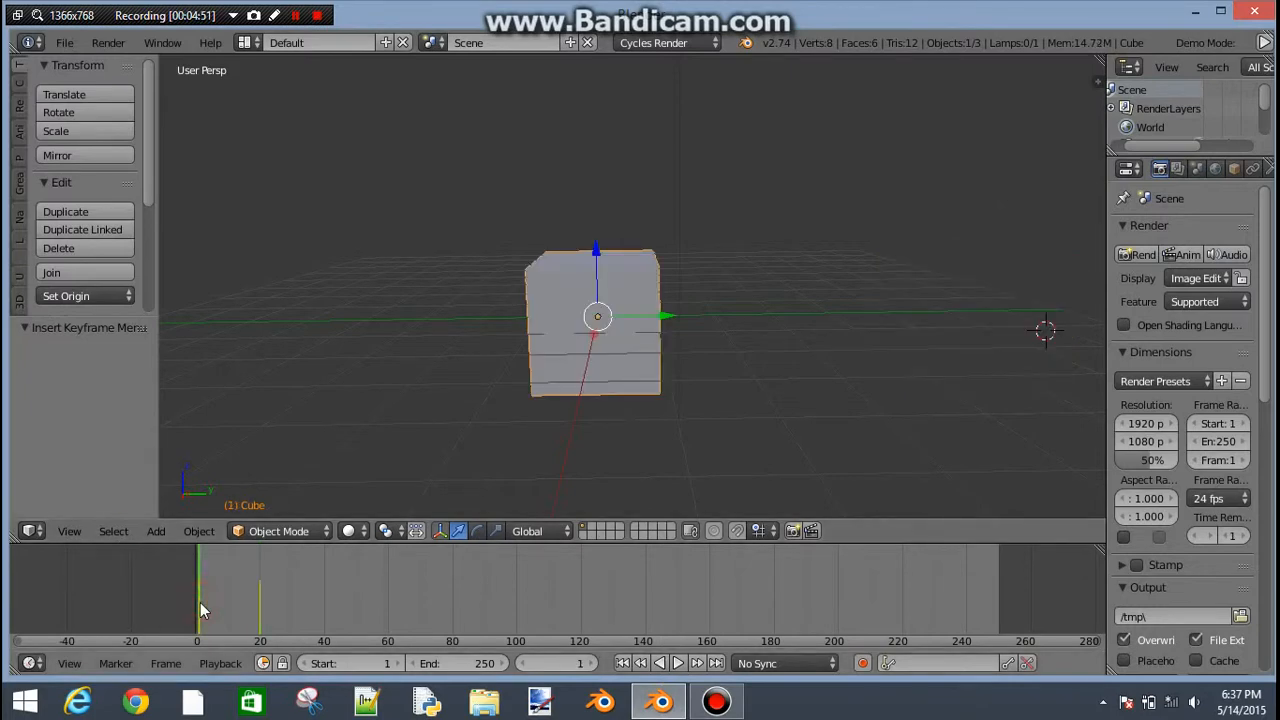
{"action": "left_click", "coordinate": [680, 666]}
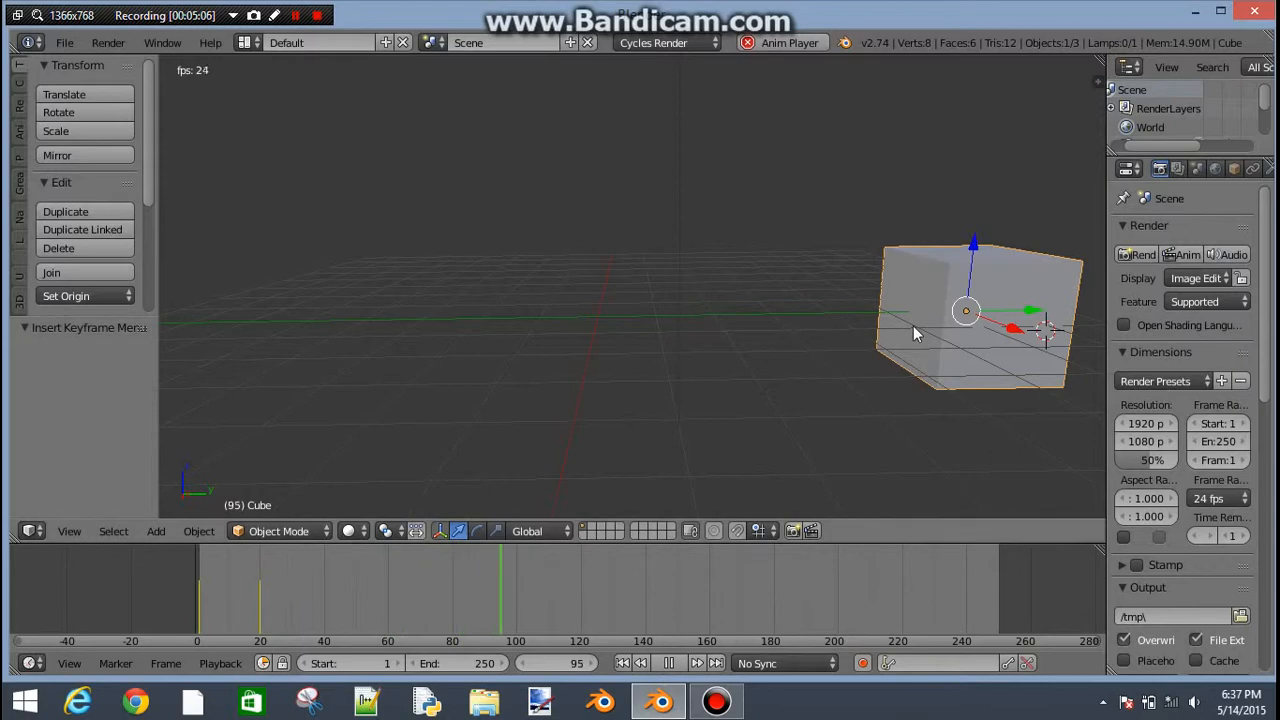
{"action": "left_click", "coordinate": [667, 664]}
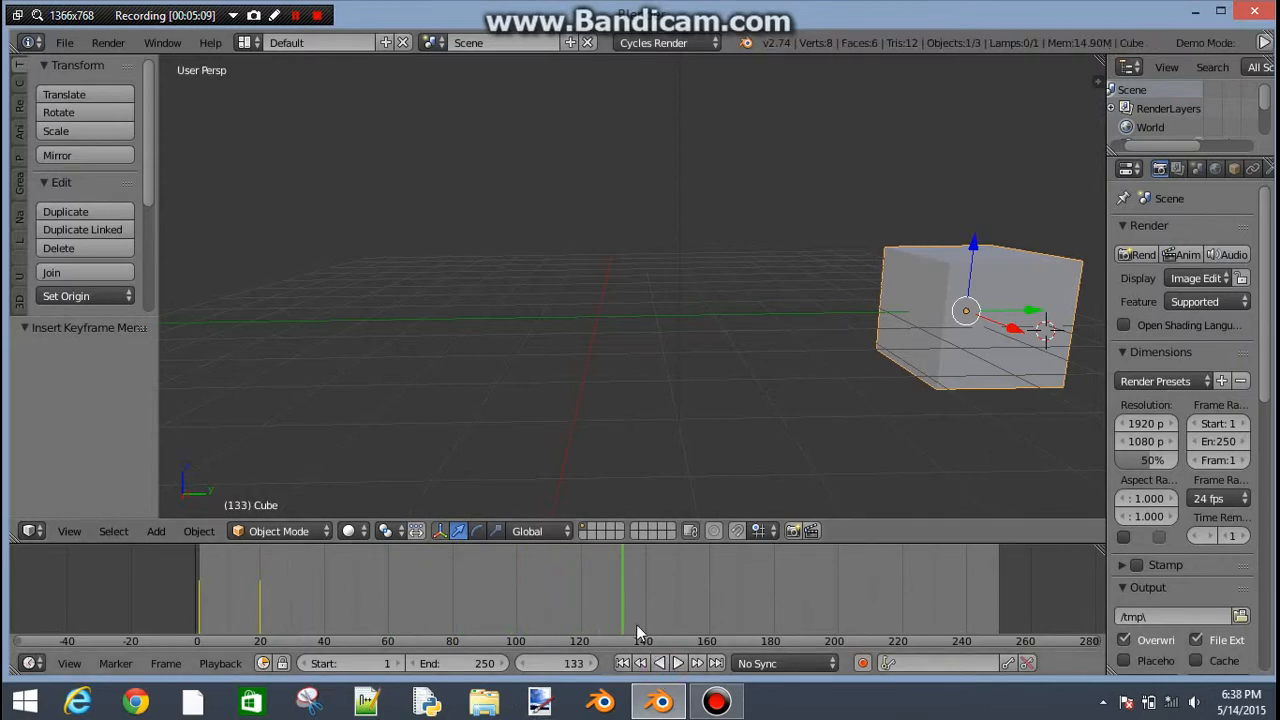
{"action": "left_click_drag", "start_coordinate": [395, 611], "coordinate": [196, 608]}
At frame 40, scale the cube down to about 0.219 and insert a LocRotScale keyframe.
{"action": "left_click_drag", "start_coordinate": [268, 628], "coordinate": [323, 626]}
{"action": "key", "text": "s"}
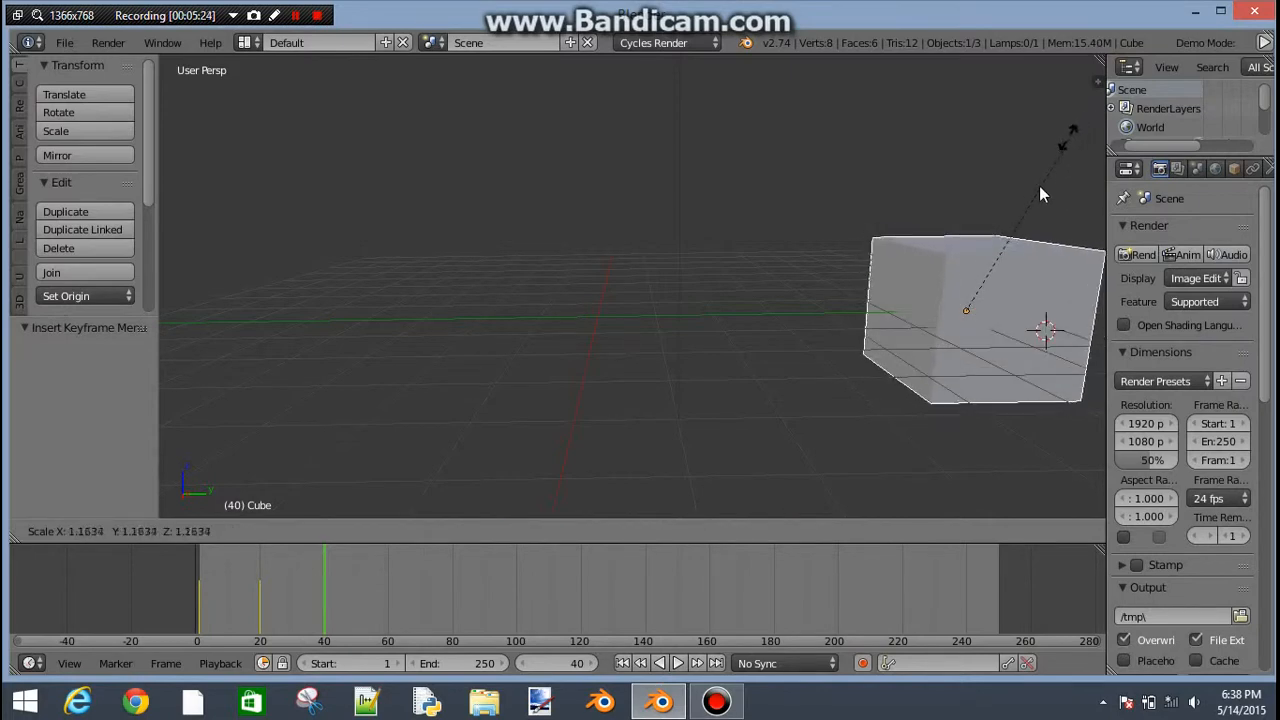
{"action": "left_click", "coordinate": [986, 283]}
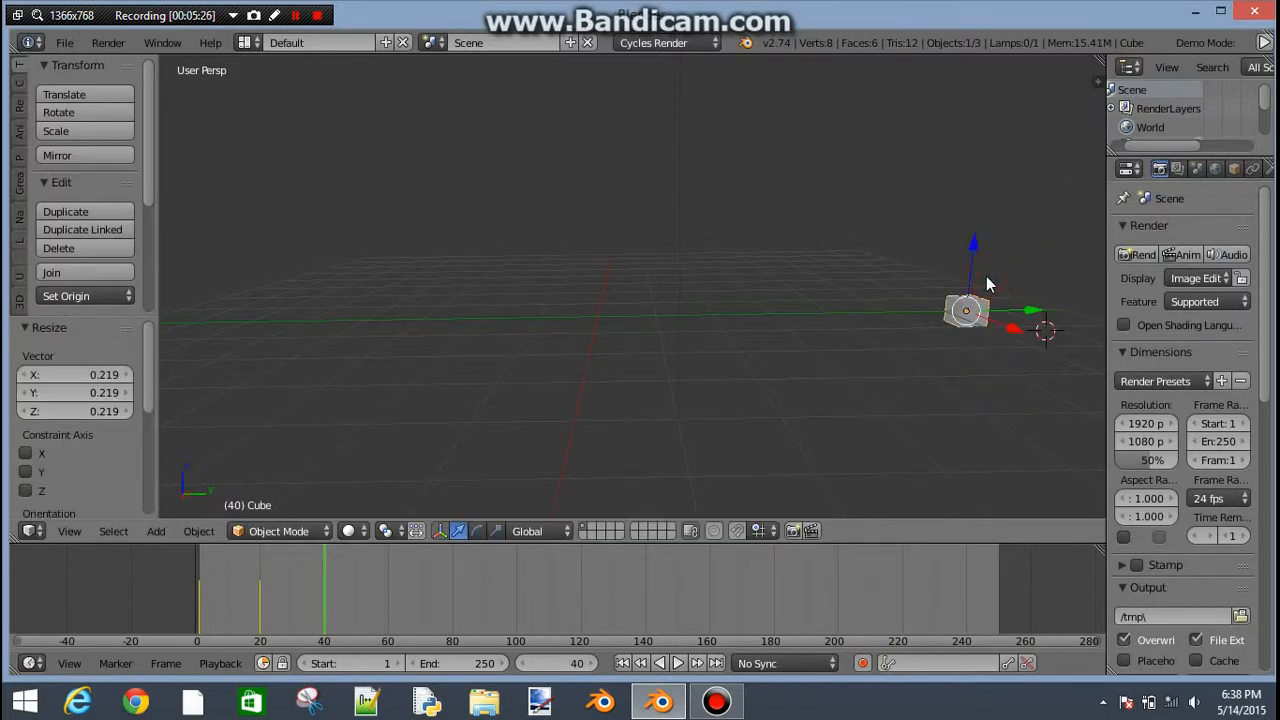
{"action": "key", "text": "i"}
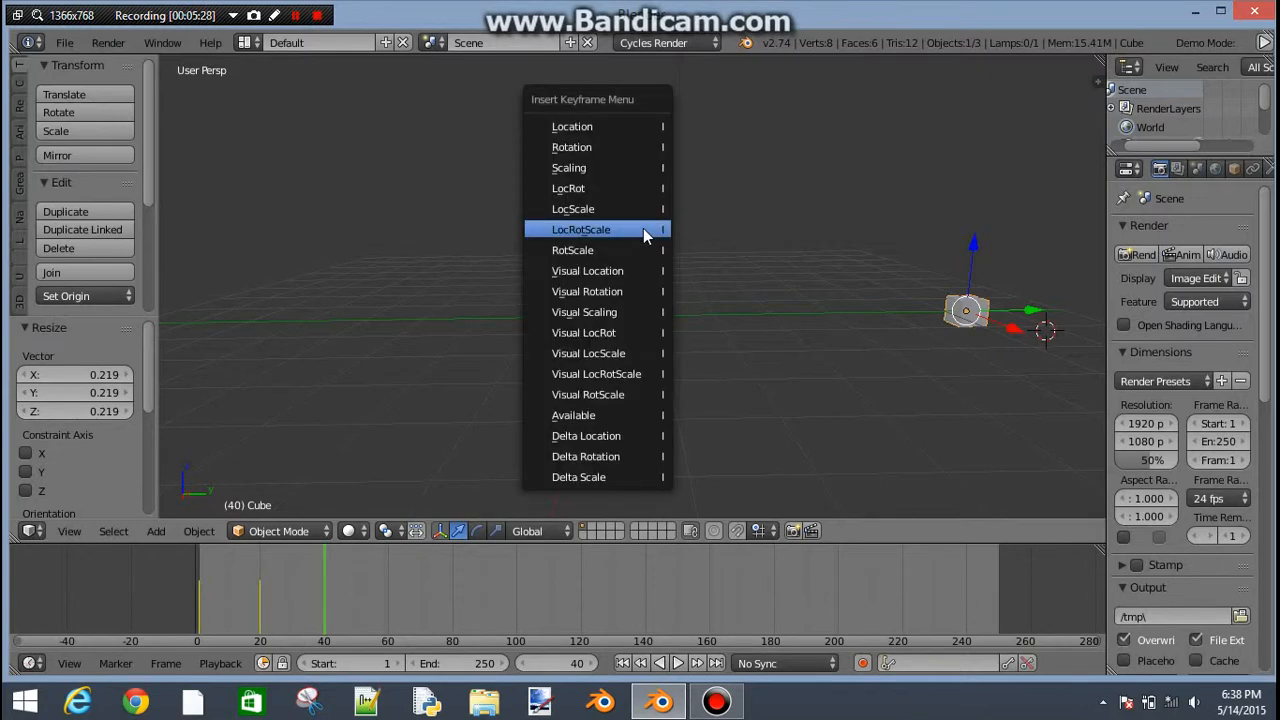
{"action": "left_click", "coordinate": [643, 229]}
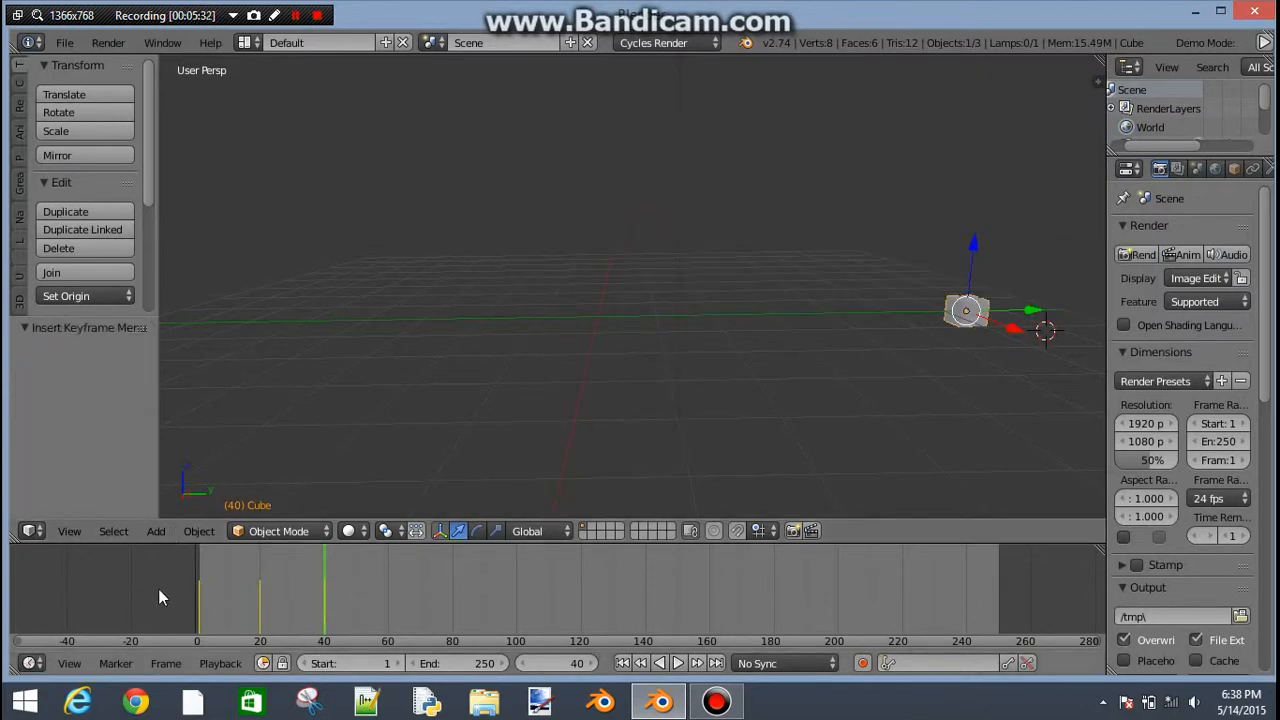
Play the move-and-shrink animation from frame 0 and stop it after the last keyframe.
{"action": "left_click", "coordinate": [193, 601]}
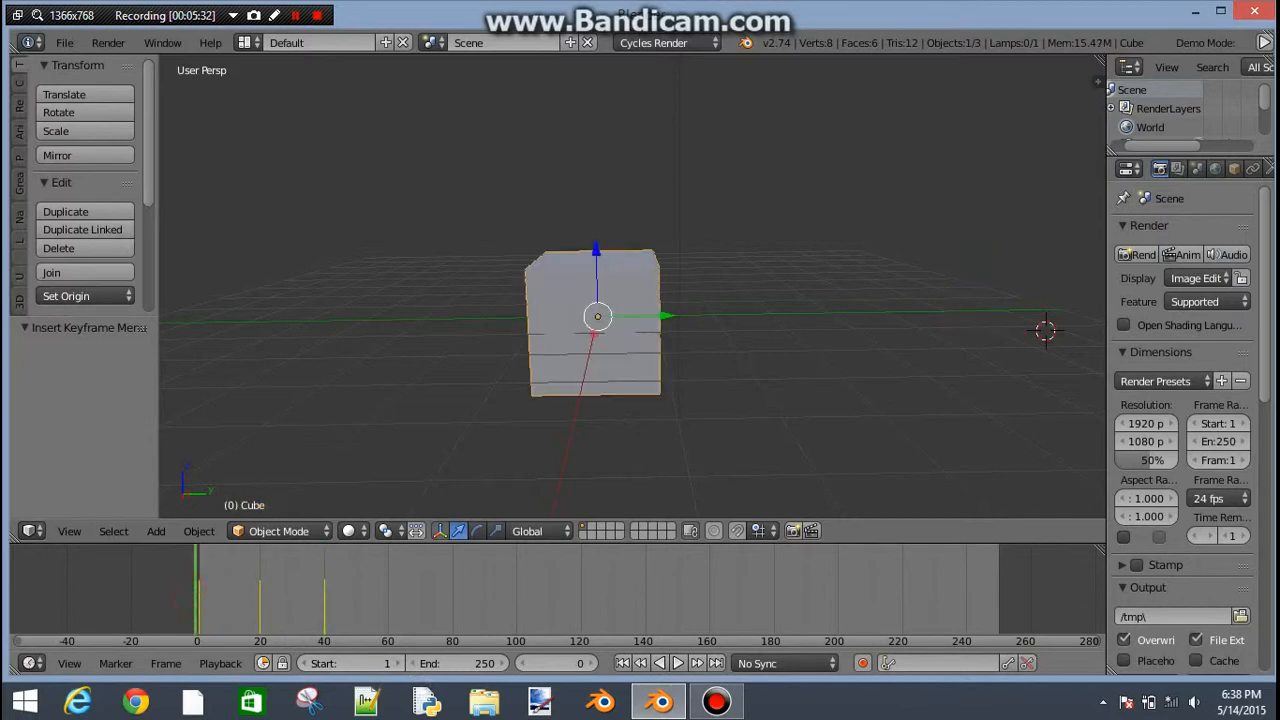
{"action": "left_click", "coordinate": [678, 664]}
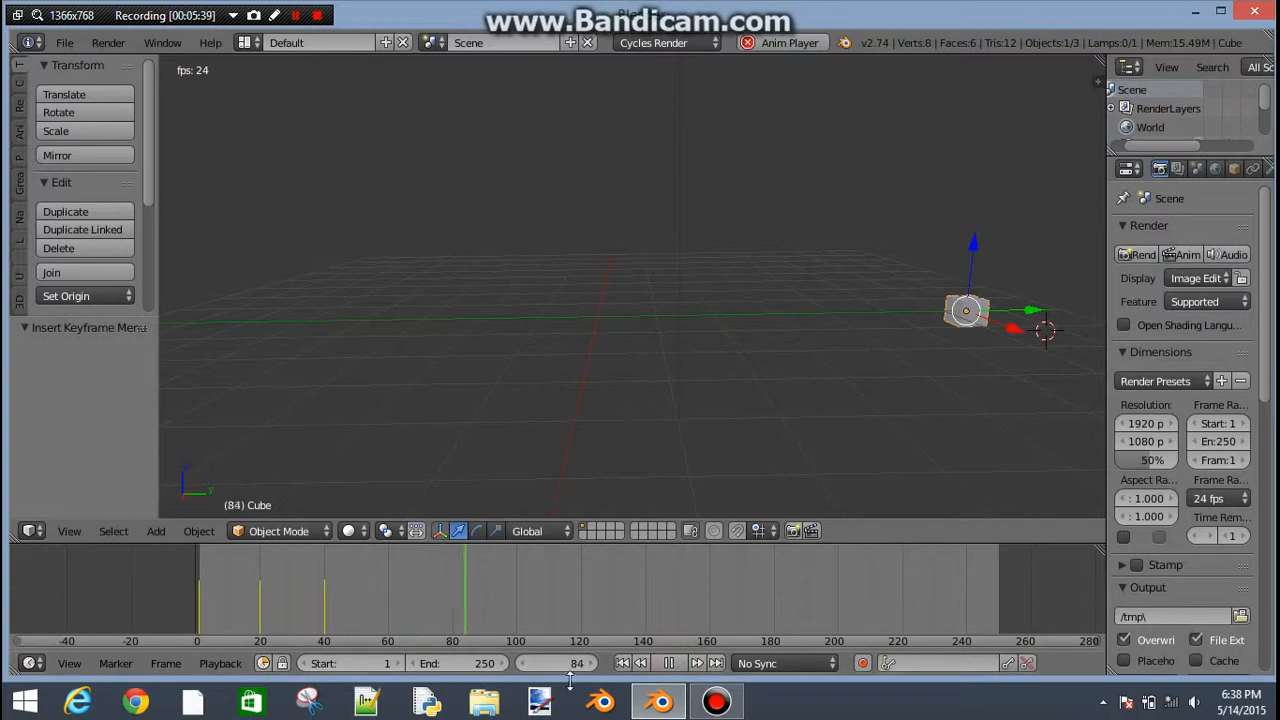
{"action": "left_click", "coordinate": [668, 663]}
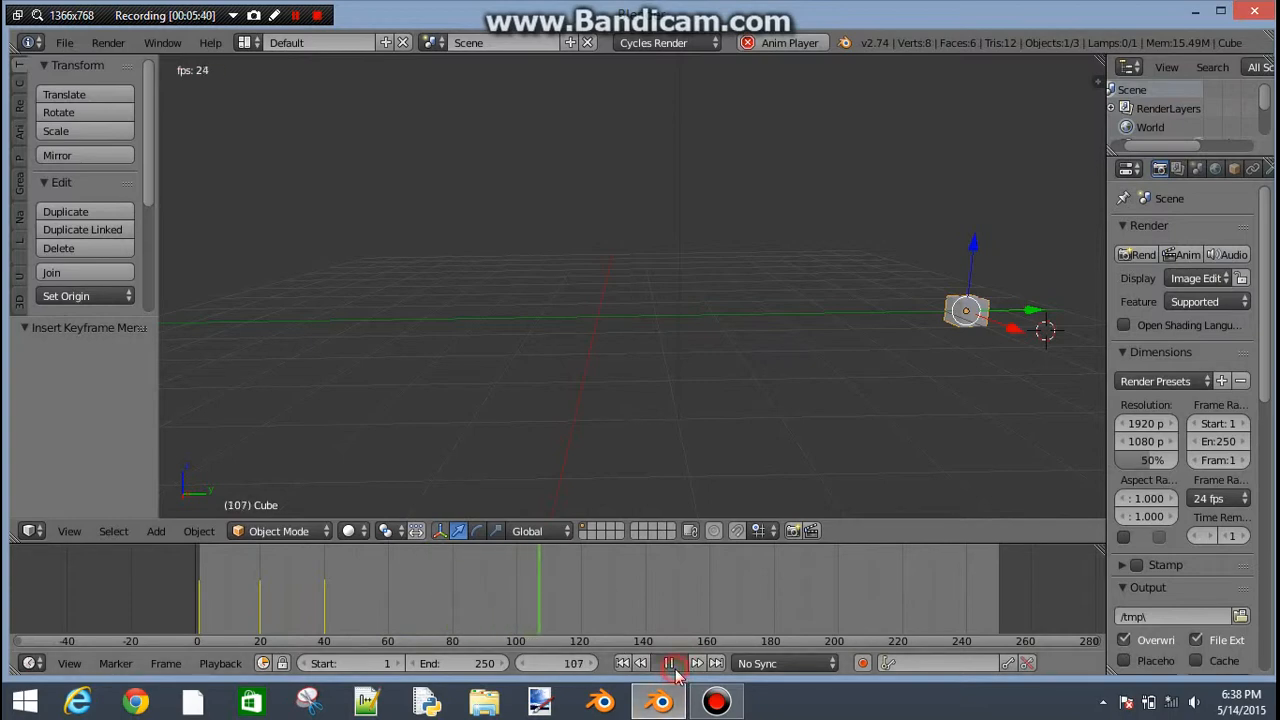
At frame 60, rotate the cube by about -114° and insert a LocRotScale keyframe.
{"action": "left_click", "coordinate": [385, 603]}
{"action": "left_click", "coordinate": [387, 603]}
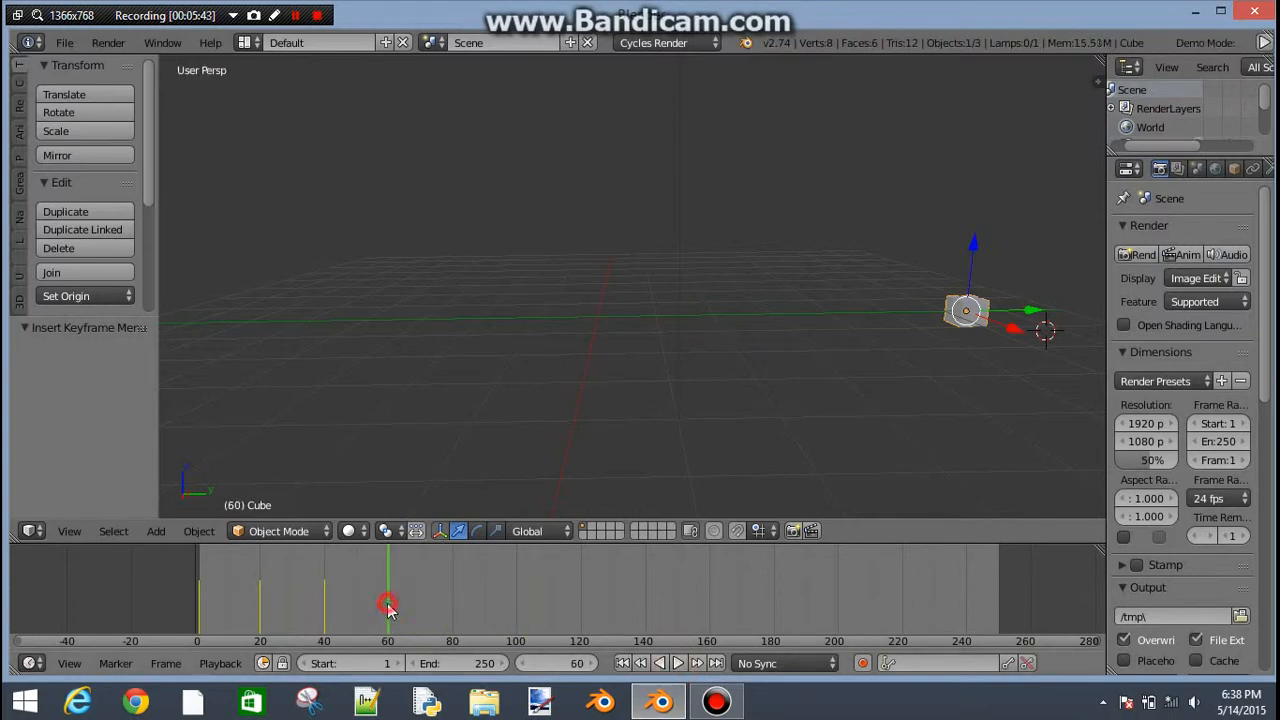
{"action": "key", "text": "r"}
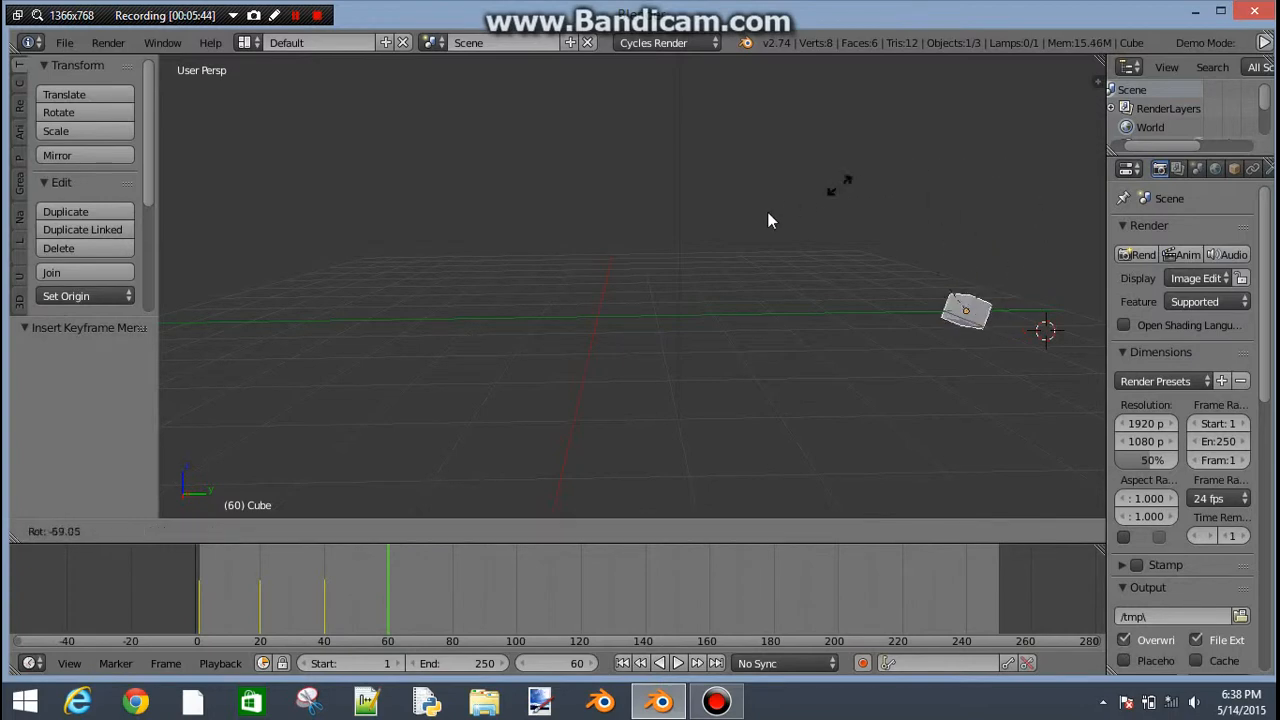
{"action": "left_click", "coordinate": [673, 278]}
{"action": "key", "text": "i"}
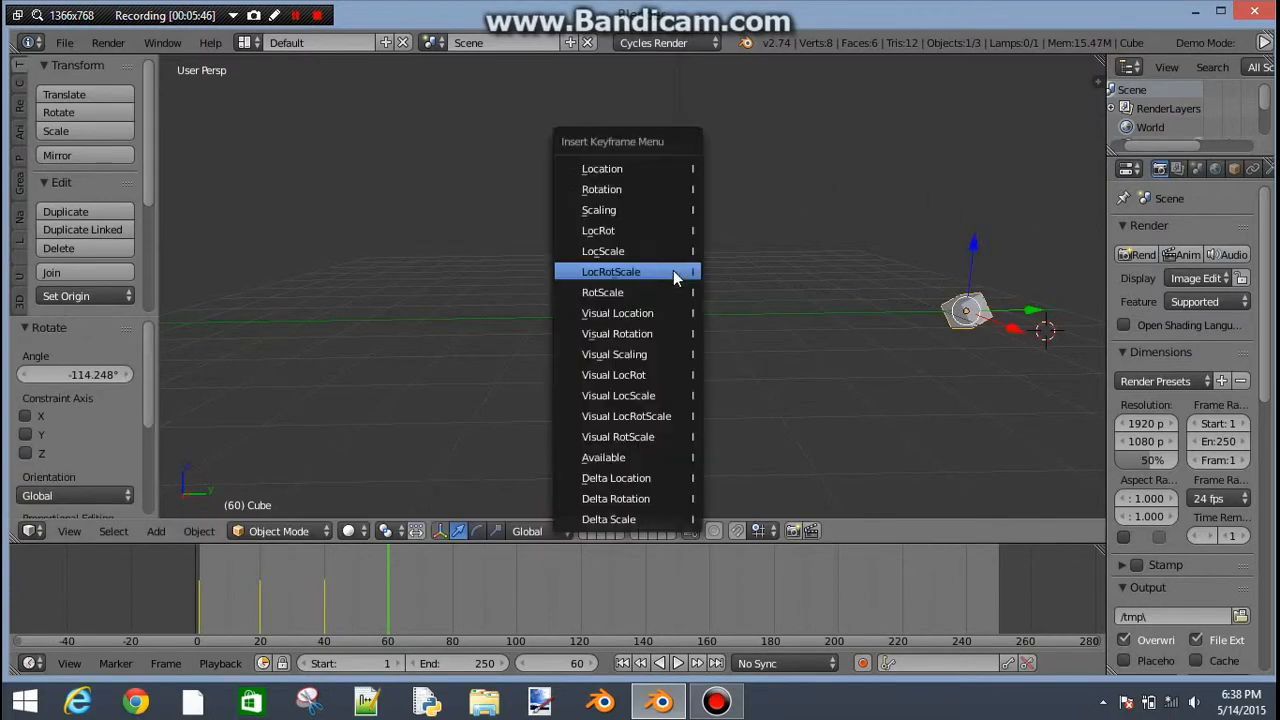
{"action": "left_click", "coordinate": [673, 270]}
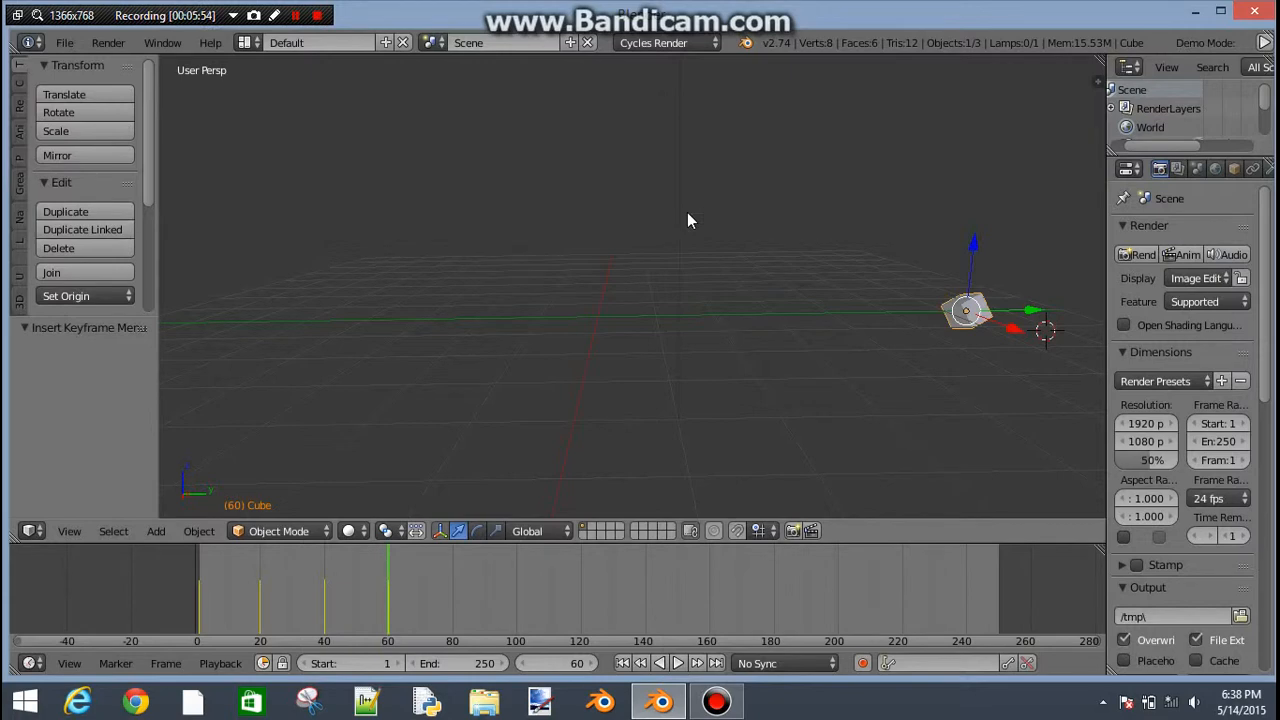
Scrub across the first two keyframes and play the full move, scale and rotate animation from before frame 1.
{"action": "right_click", "coordinate": [198, 588]}
{"action": "left_click_drag", "start_coordinate": [199, 586], "coordinate": [263, 598]}
{"action": "left_click", "coordinate": [157, 580]}
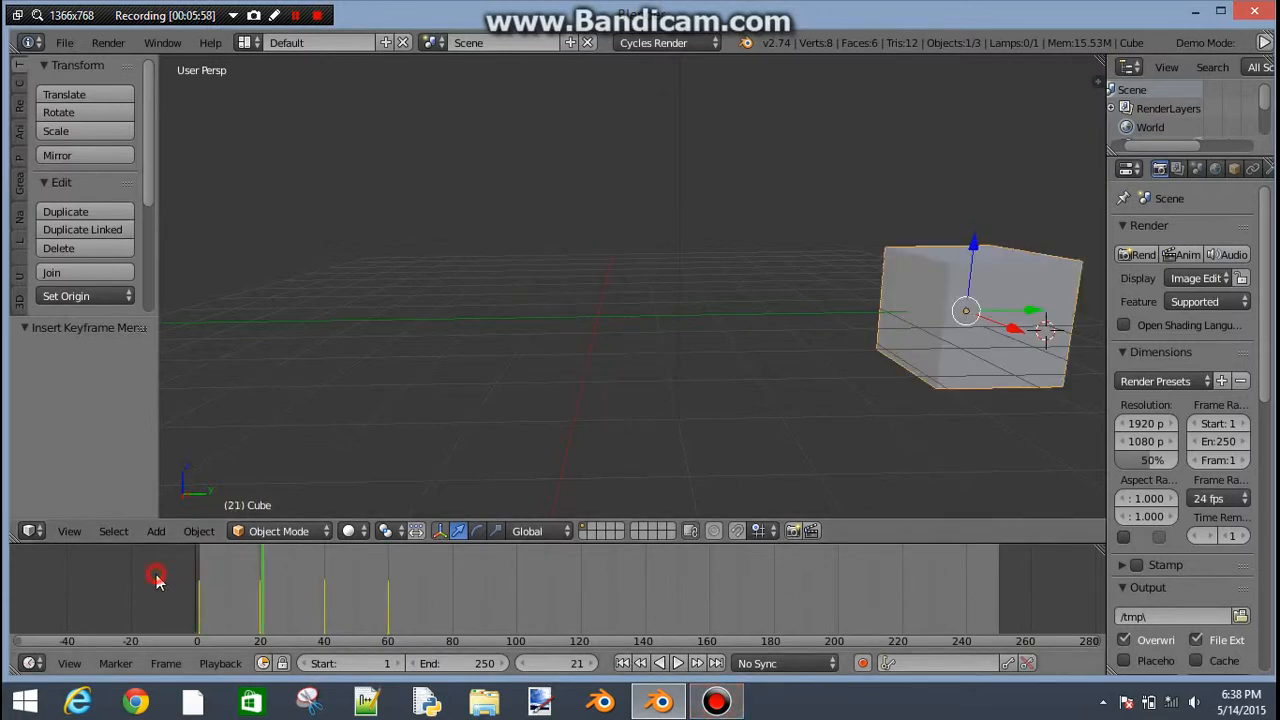
{"action": "left_click", "coordinate": [673, 663]}
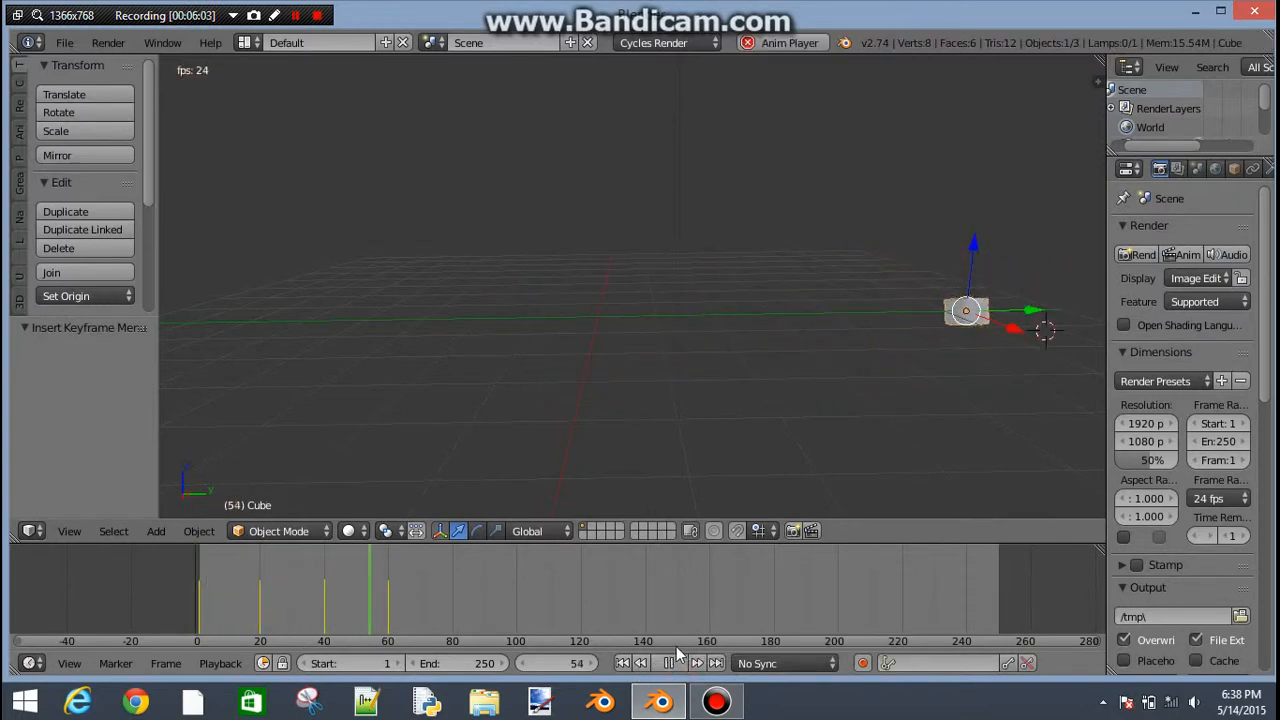
{"action": "left_click", "coordinate": [668, 663]}
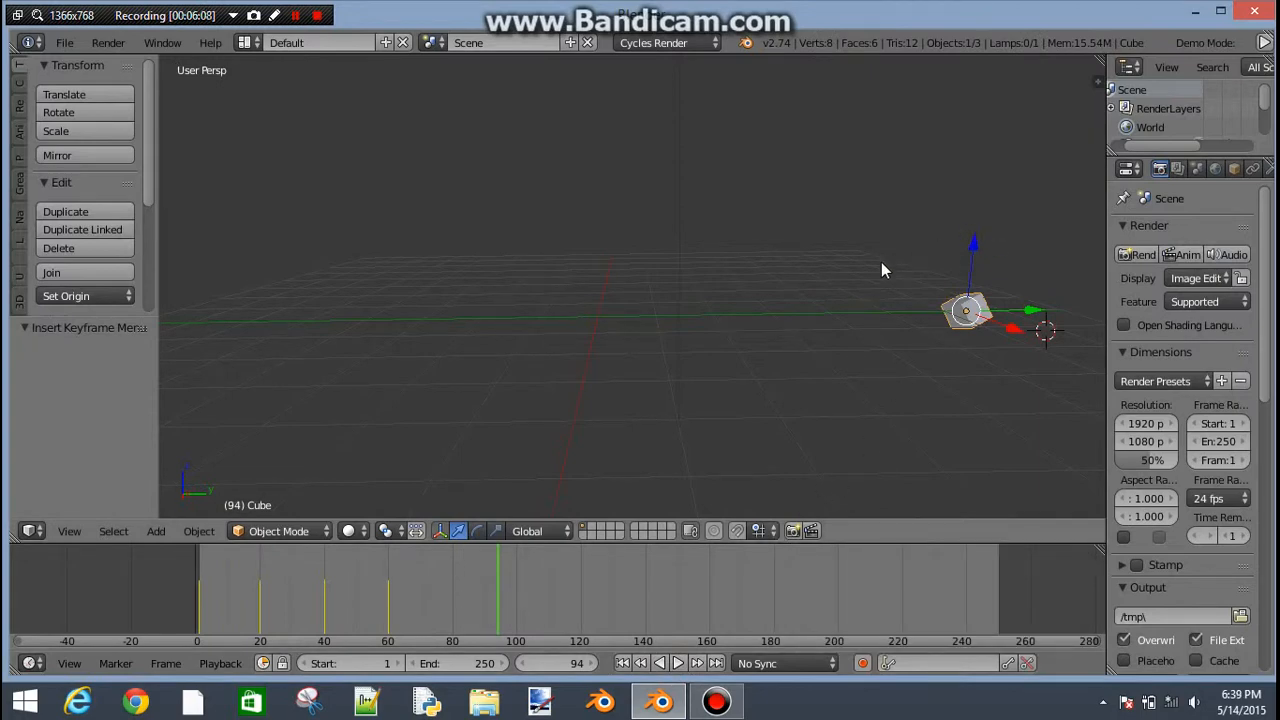
{"action": "left_click", "coordinate": [295, 15]}
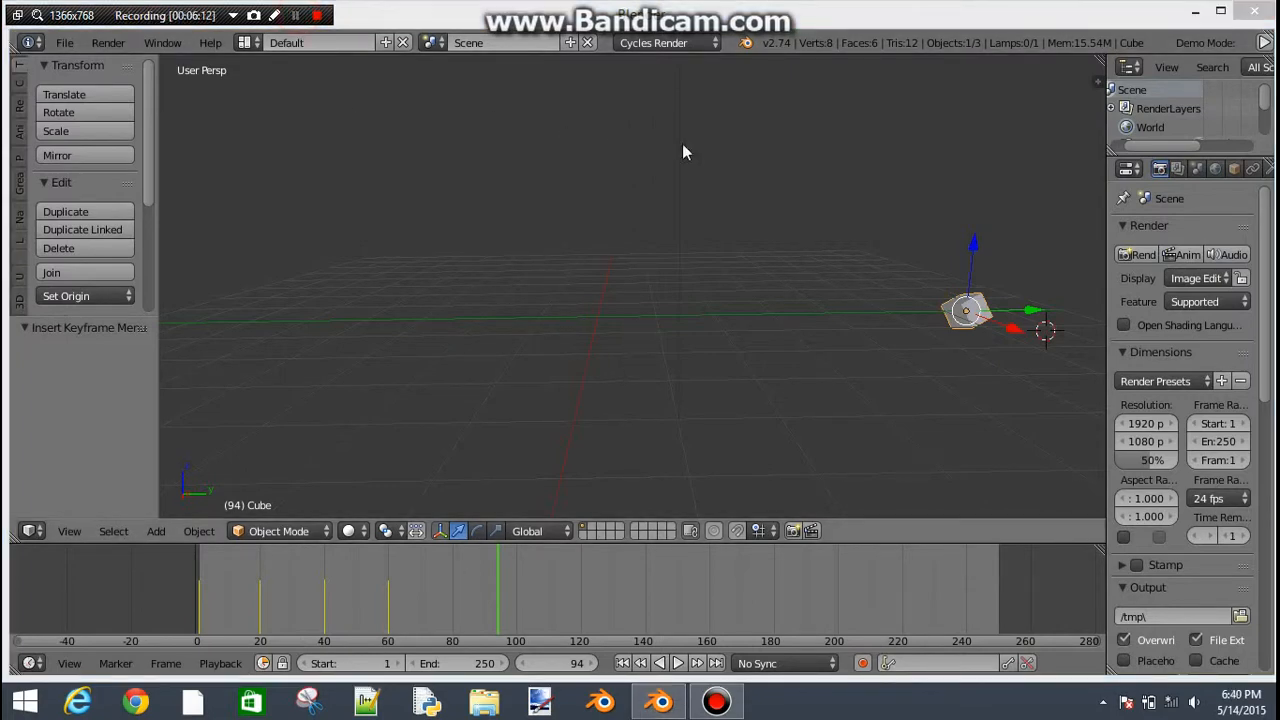
{"action": "left_click", "coordinate": [815, 245]}
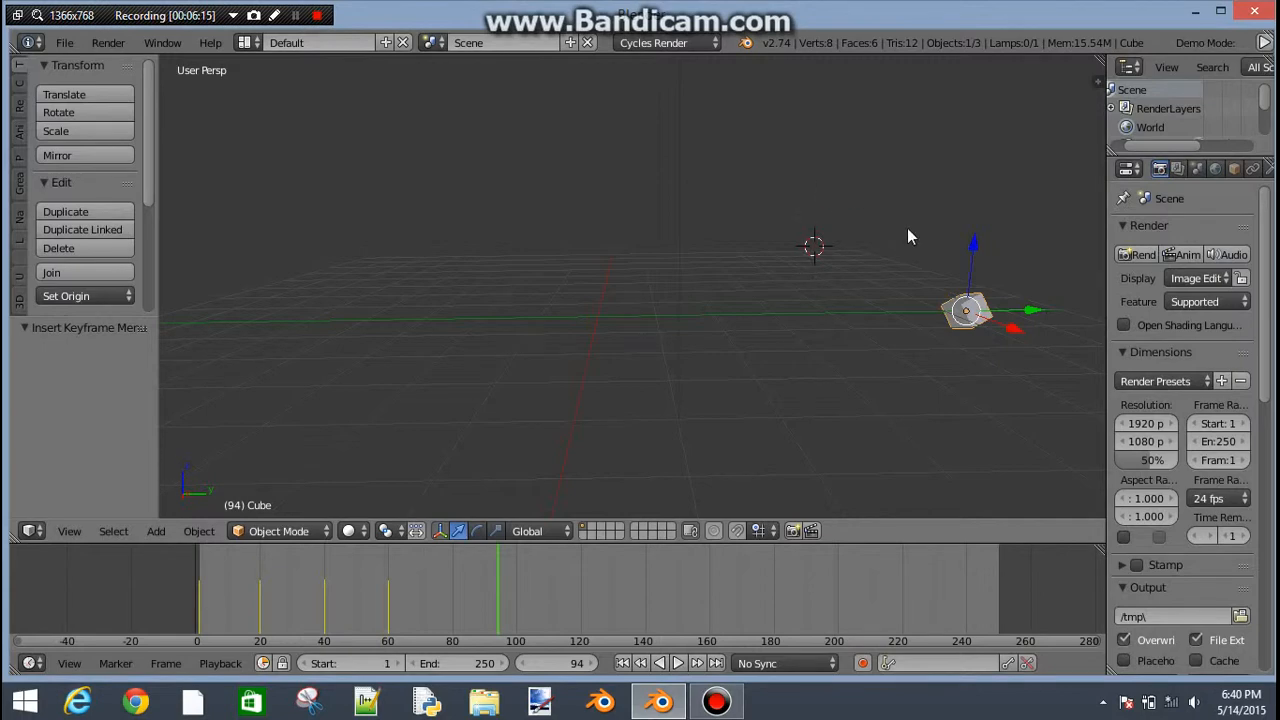
{"action": "scroll", "coordinate": [702, 383], "scroll_direction": "down", "scroll_amount": 3}
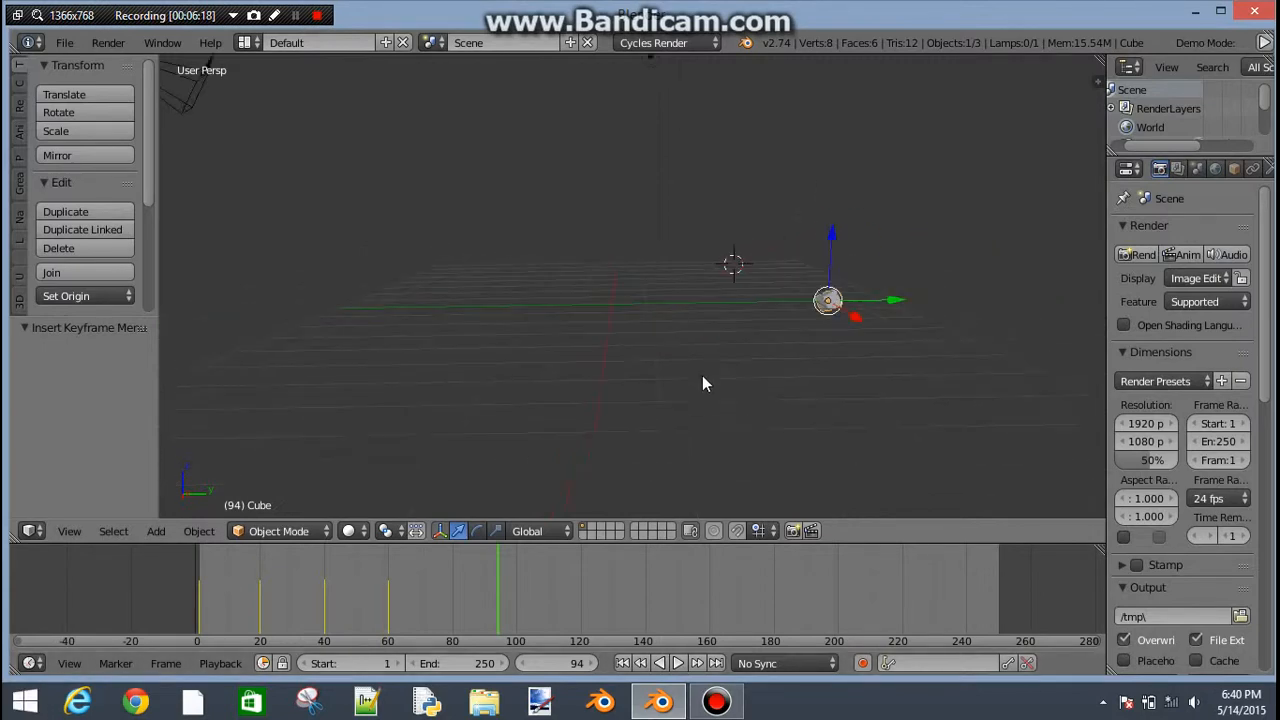
{"action": "scroll", "coordinate": [702, 383], "scroll_direction": "up", "scroll_amount": 3}
{"action": "scroll", "coordinate": [972, 303], "scroll_direction": "down", "scroll_amount": 4}
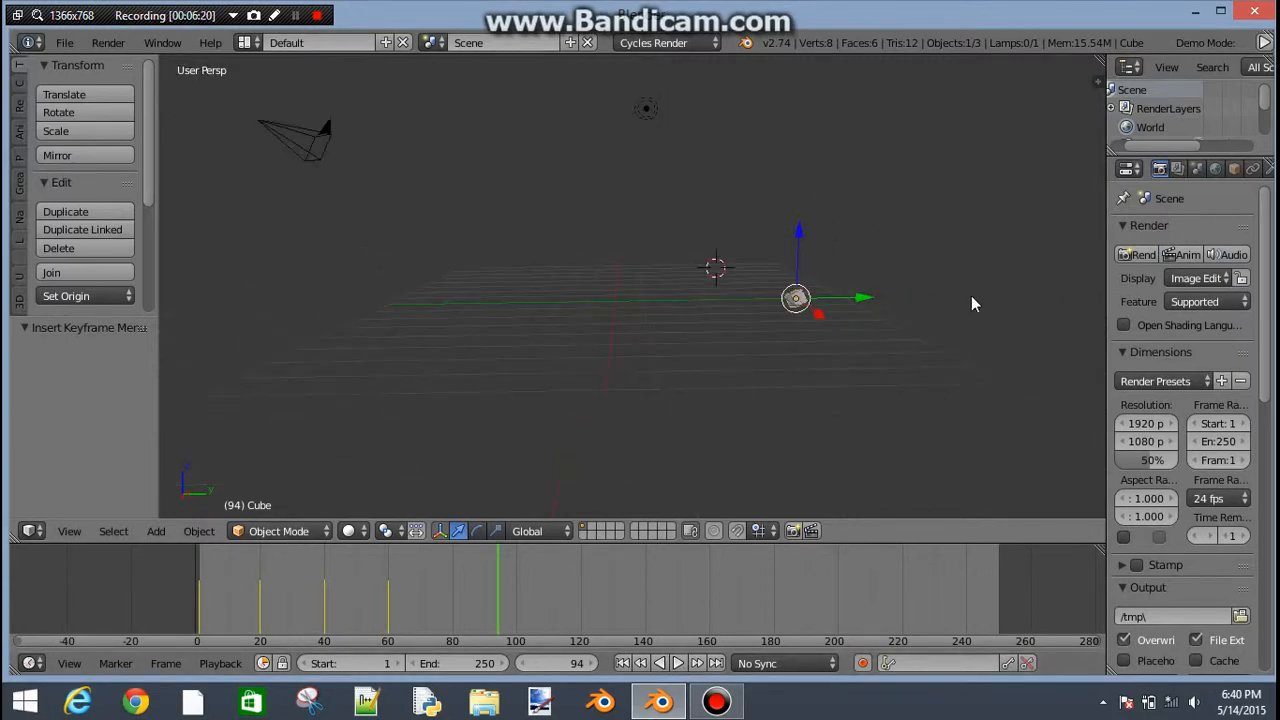
{"action": "scroll", "coordinate": [960, 310], "scroll_direction": "up", "scroll_amount": 4}
{"action": "middle_click_drag", "start_coordinate": [909, 331], "coordinate": [823, 337], "text": "shift"}
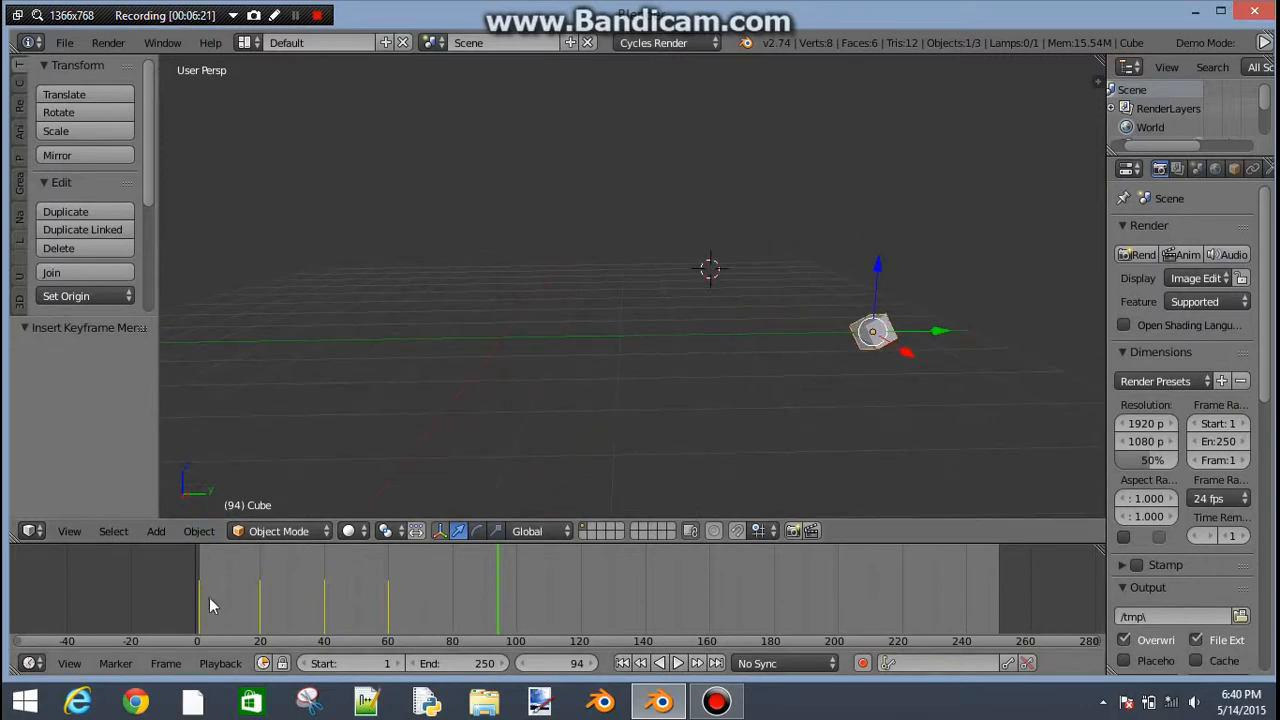
Return the timeline to frame 0 and set the animation's start frame to 0.
{"action": "left_click_drag", "start_coordinate": [197, 598], "coordinate": [197, 600]}
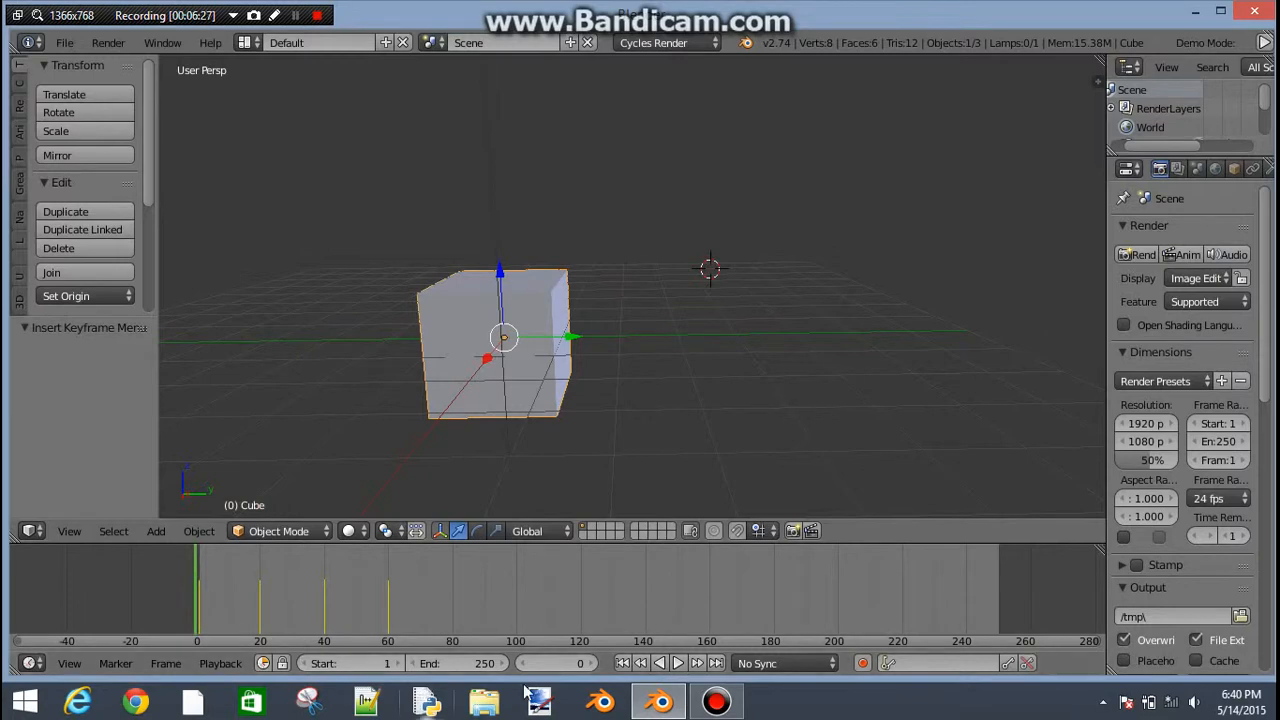
{"action": "left_click", "coordinate": [383, 665]}
{"action": "type", "text": "0"}
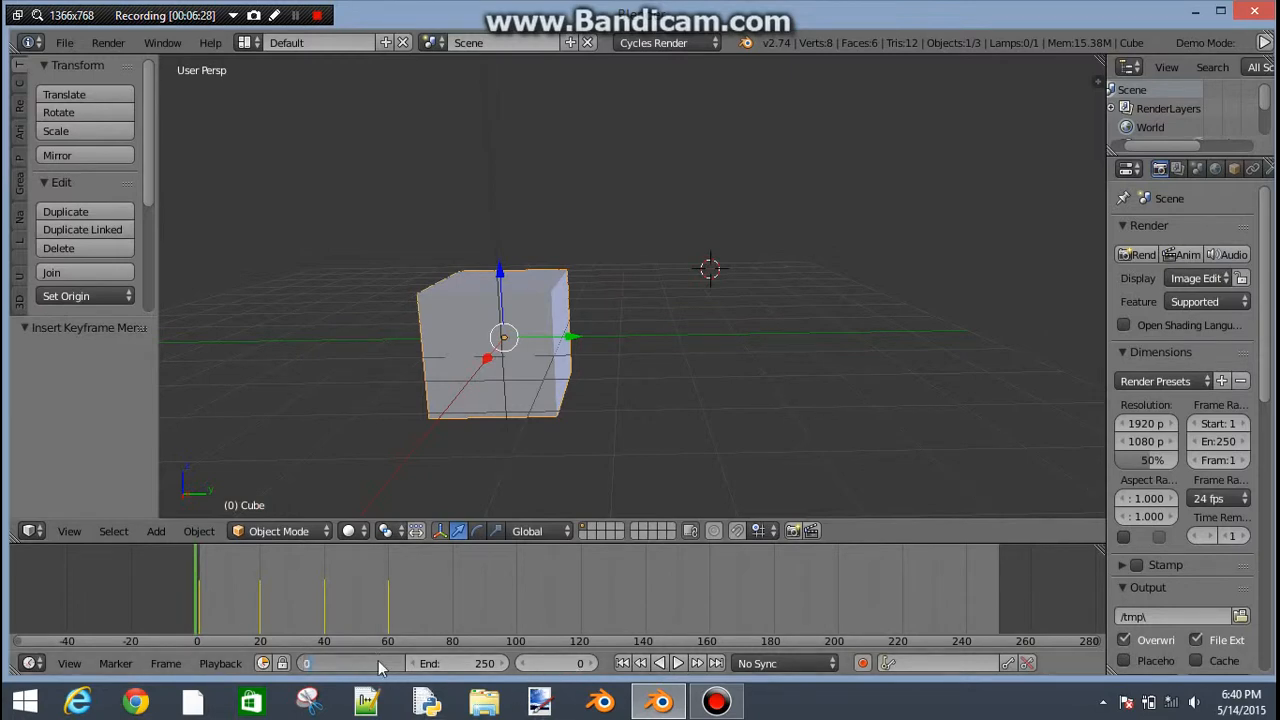
{"action": "key", "text": "Return"}
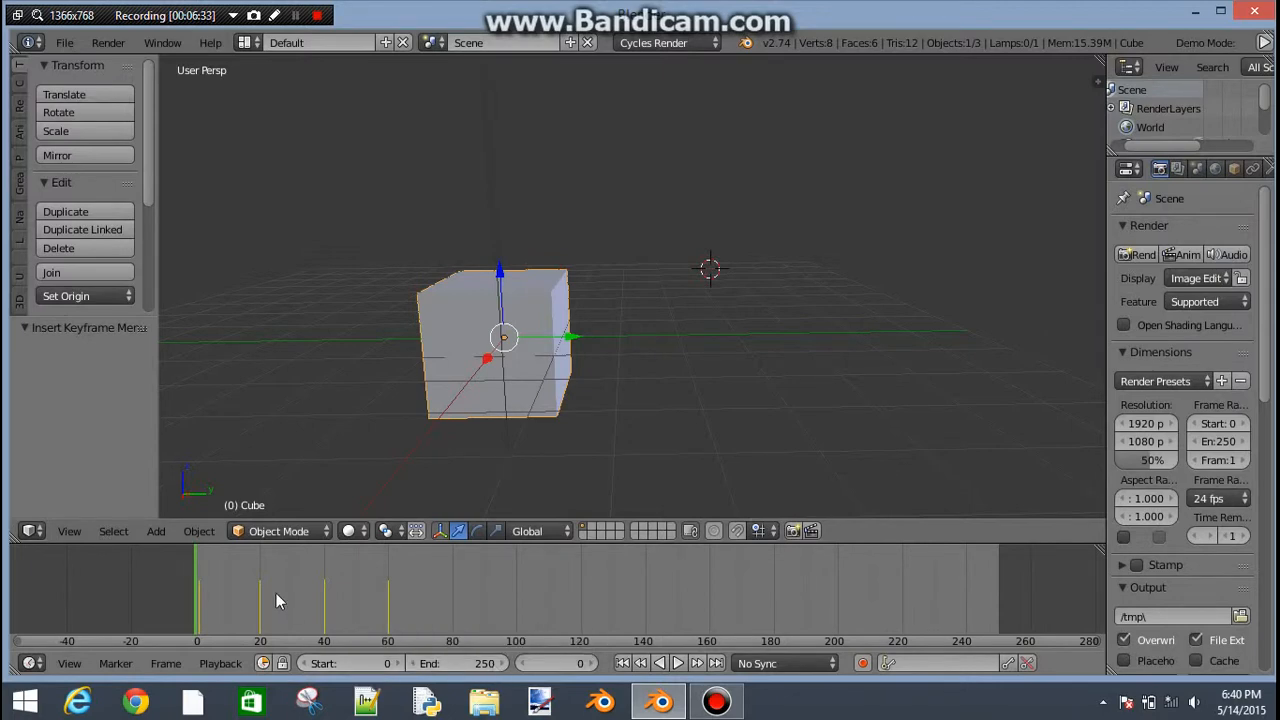
Switch the cube from Object Mode to Edit Mode.
{"action": "scroll", "coordinate": [422, 431], "scroll_direction": "down", "scroll_amount": 4}
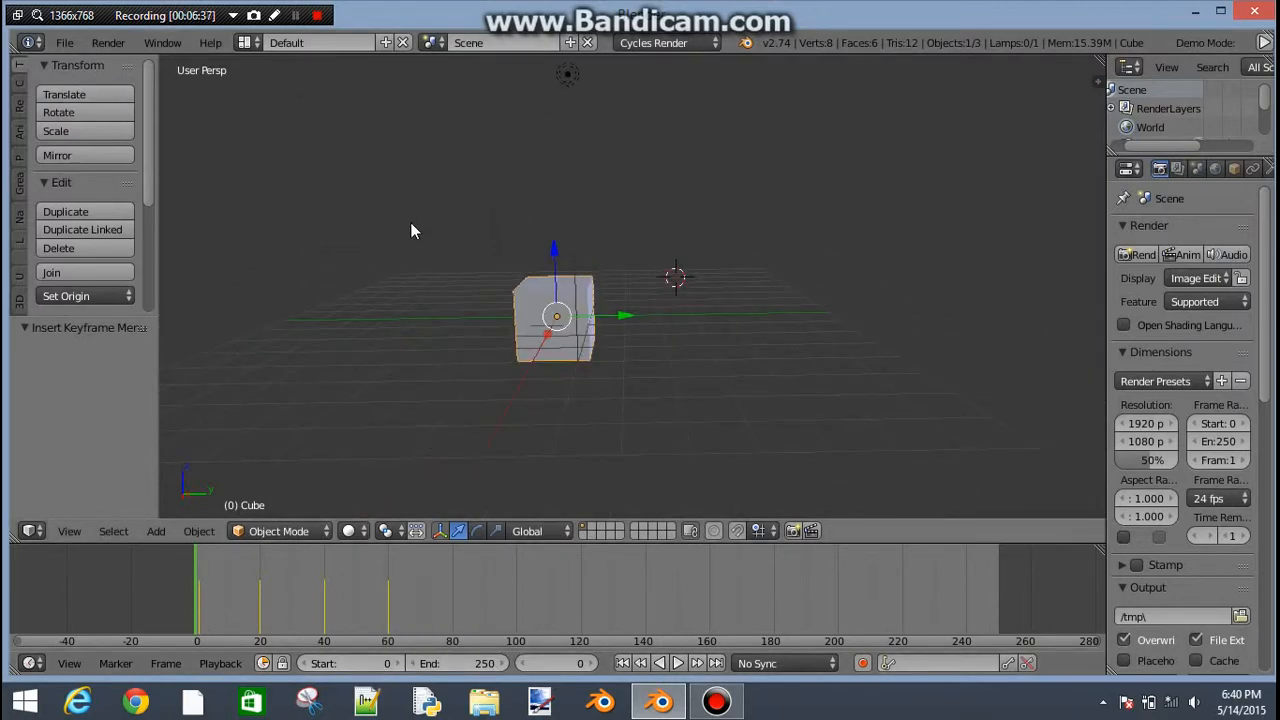
{"action": "key", "text": "Tab"}
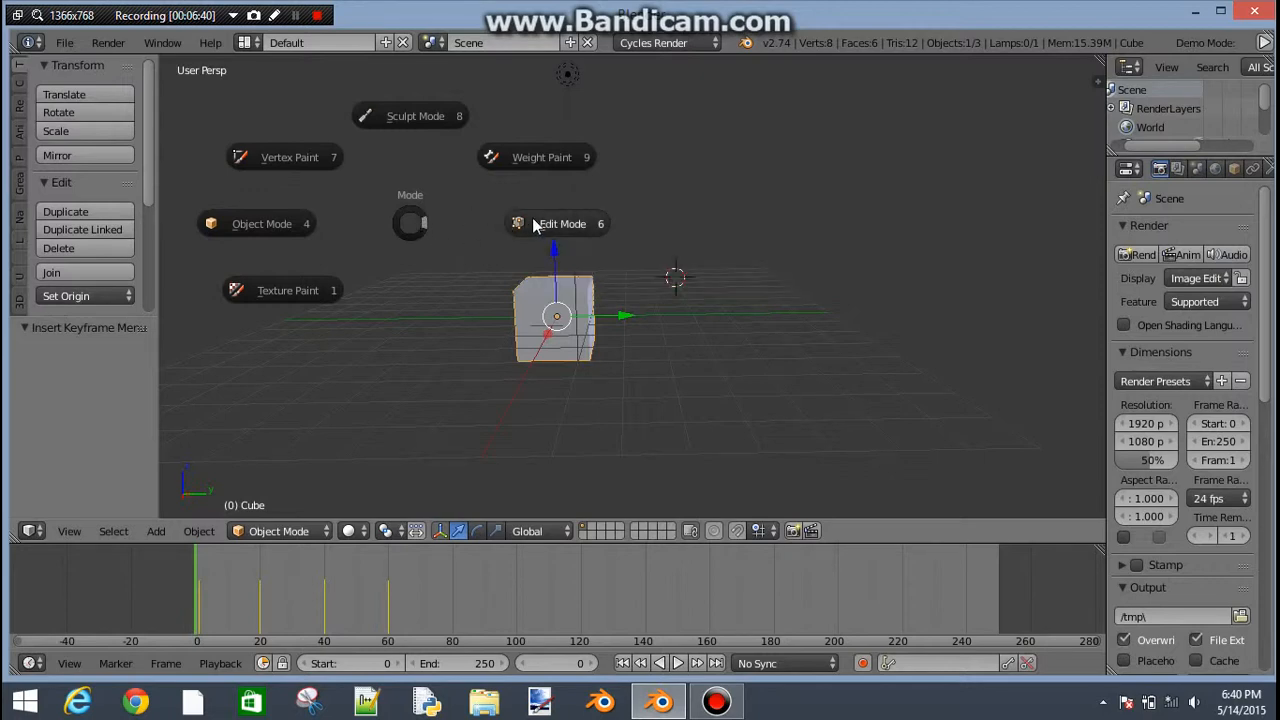
{"action": "left_click", "coordinate": [592, 244]}
Examine the cube's fully selected mesh from several angles and distances in Edit Mode.
{"action": "scroll", "coordinate": [586, 223], "scroll_direction": "down", "scroll_amount": 3}
{"action": "middle_click_drag", "start_coordinate": [586, 223], "coordinate": [564, 428]}
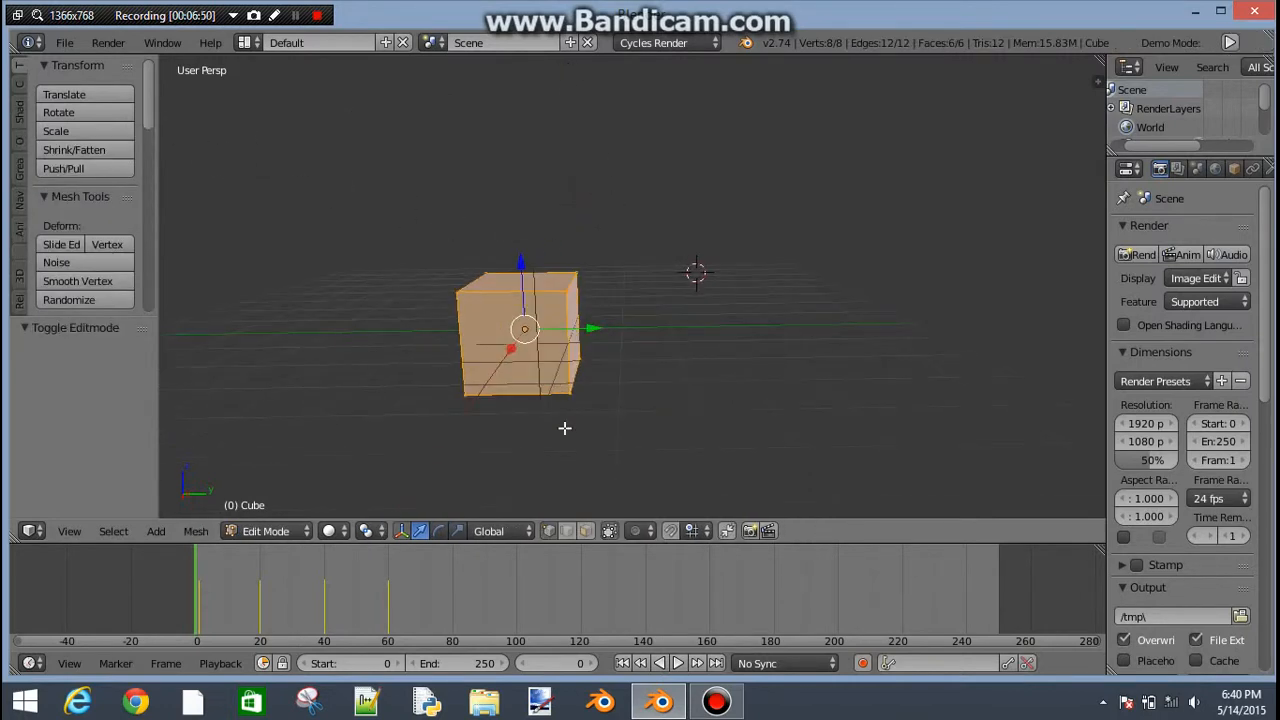
{"action": "scroll", "coordinate": [564, 425], "scroll_direction": "up", "scroll_amount": 3}
{"action": "middle_click_drag", "start_coordinate": [540, 381], "coordinate": [331, 337]}
{"action": "scroll", "coordinate": [370, 324], "scroll_direction": "down", "scroll_amount": 1}
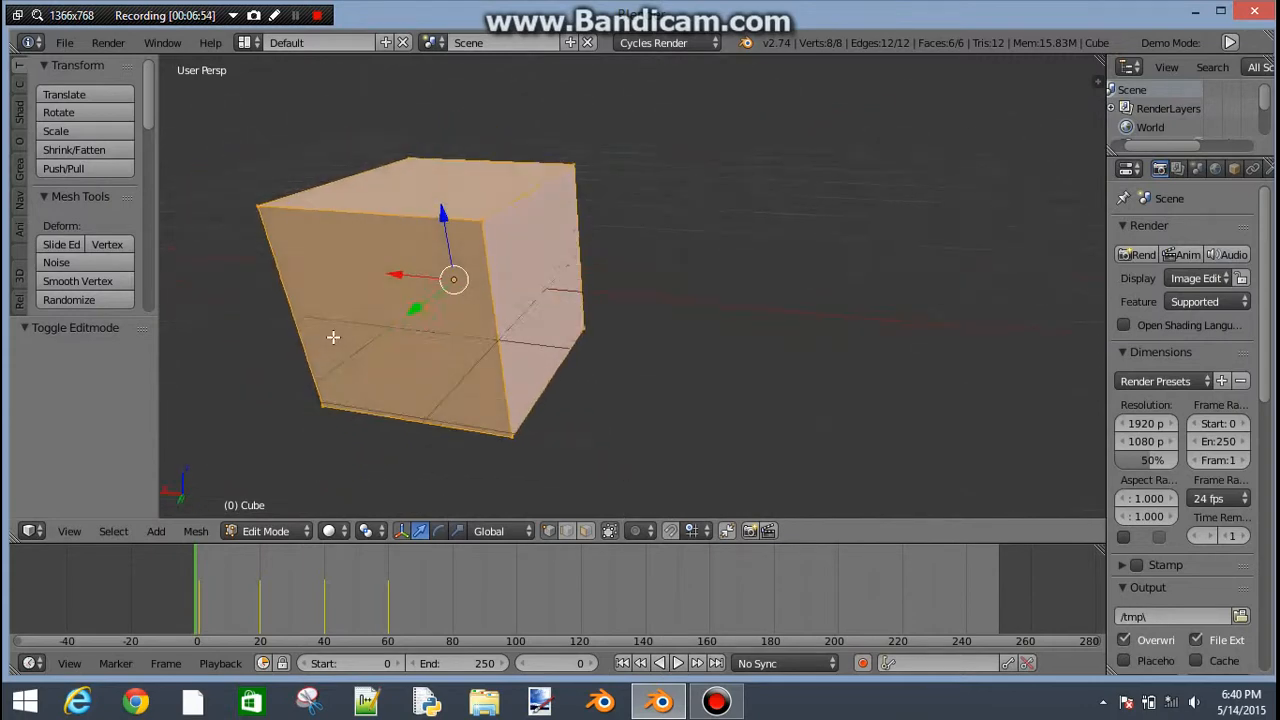
{"action": "scroll", "coordinate": [331, 338], "scroll_direction": "down", "scroll_amount": 3}
{"action": "scroll", "coordinate": [329, 346], "scroll_direction": "up", "scroll_amount": 1}
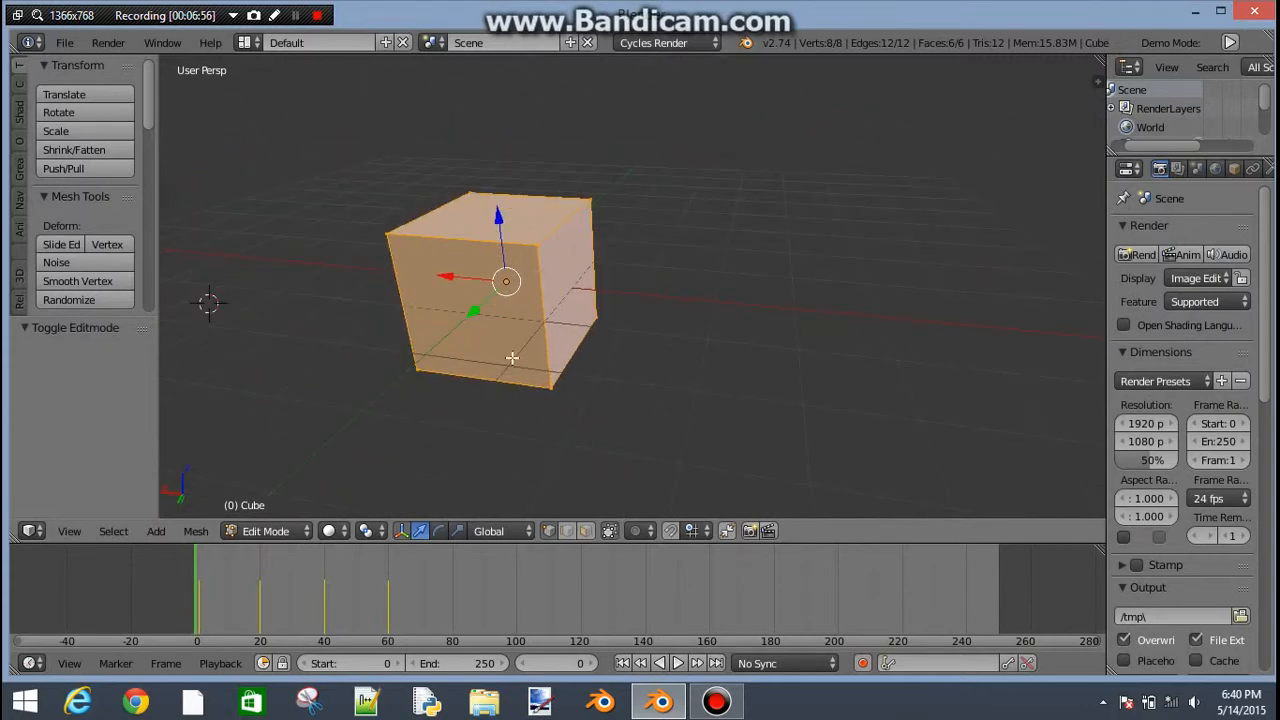
{"action": "middle_click_drag", "start_coordinate": [497, 323], "coordinate": [489, 326]}
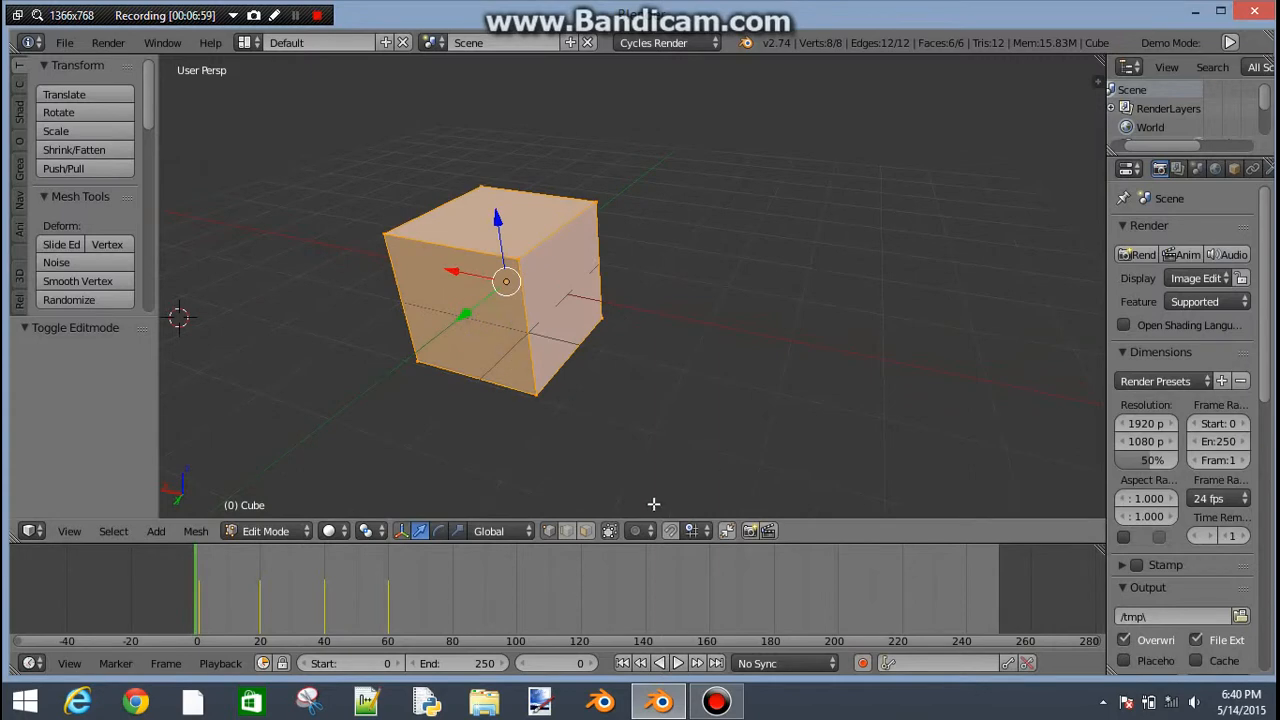
Switch to vertex select mode and select a single top corner vertex of the cube.
{"action": "left_click", "coordinate": [551, 531]}
{"action": "right_click", "coordinate": [527, 252]}
{"action": "middle_click_drag", "start_coordinate": [527, 254], "coordinate": [599, 266]}
{"action": "scroll", "coordinate": [633, 241], "scroll_direction": "up", "scroll_amount": 6}
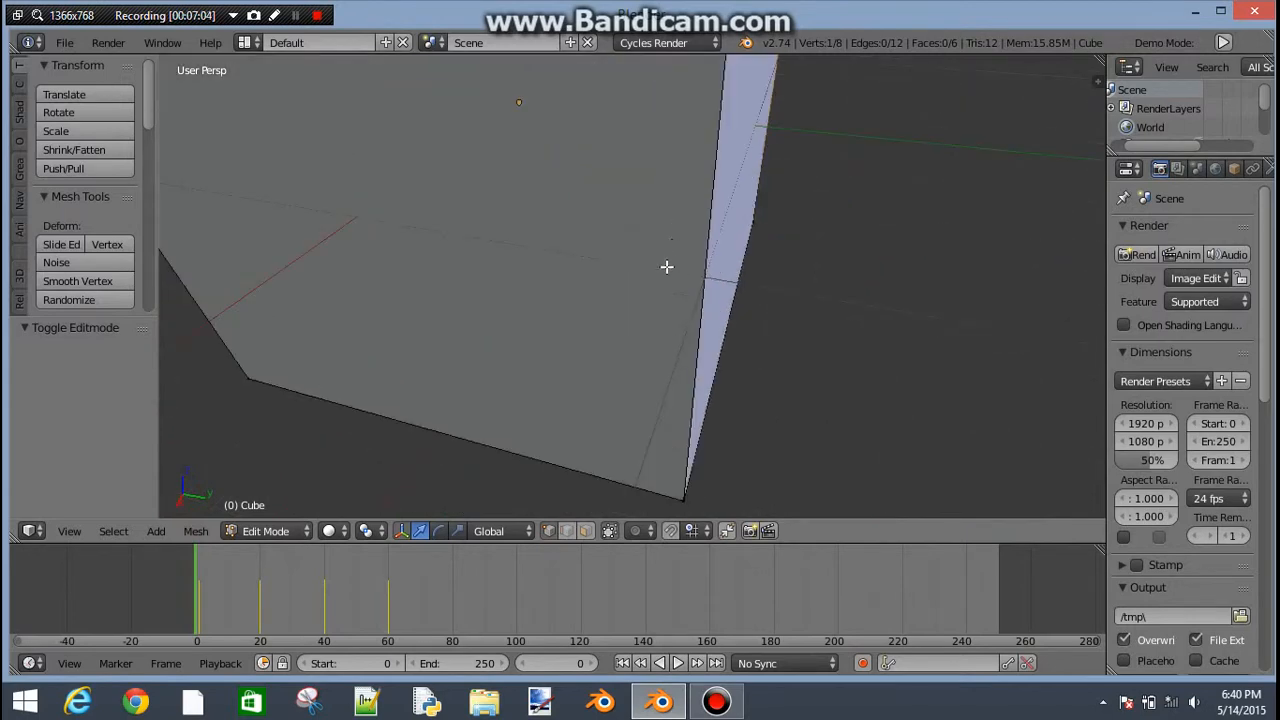
{"action": "right_click", "coordinate": [678, 321]}
{"action": "middle_click_drag", "start_coordinate": [523, 309], "coordinate": [702, 329]}
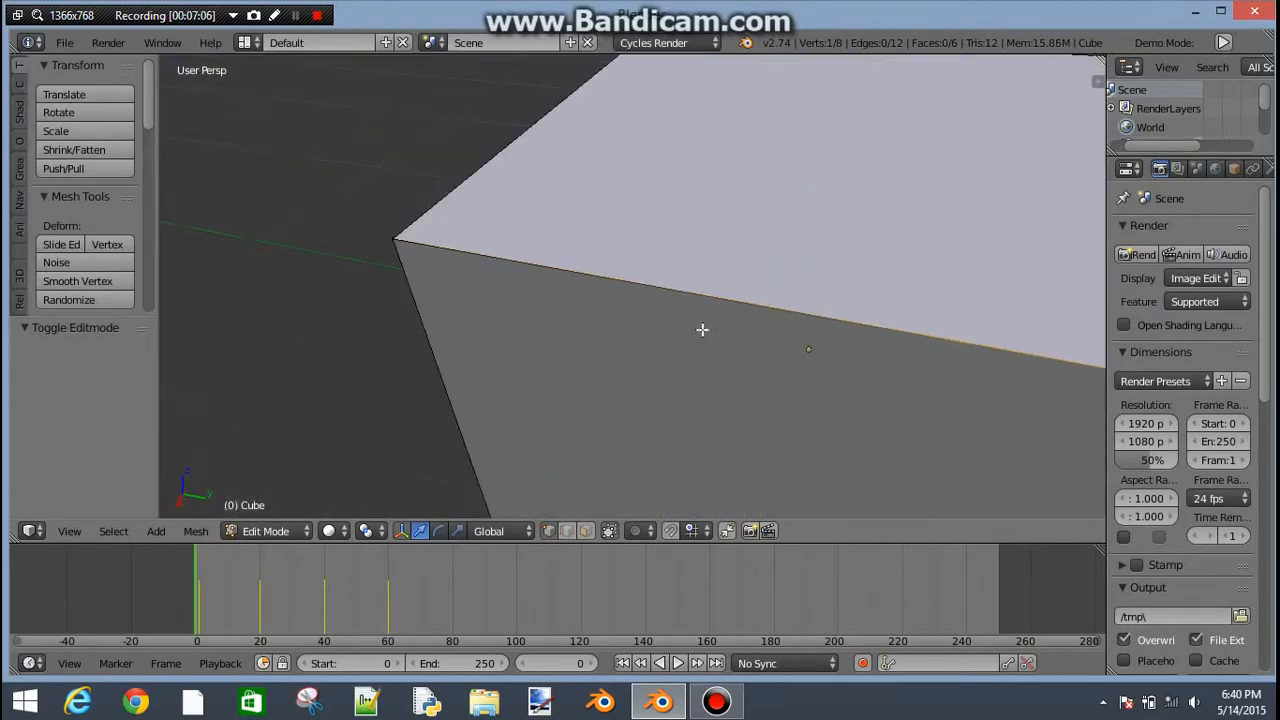
{"action": "scroll", "coordinate": [415, 242], "scroll_direction": "down", "scroll_amount": 5}
{"action": "middle_click_drag", "start_coordinate": [571, 114], "coordinate": [509, 286]}
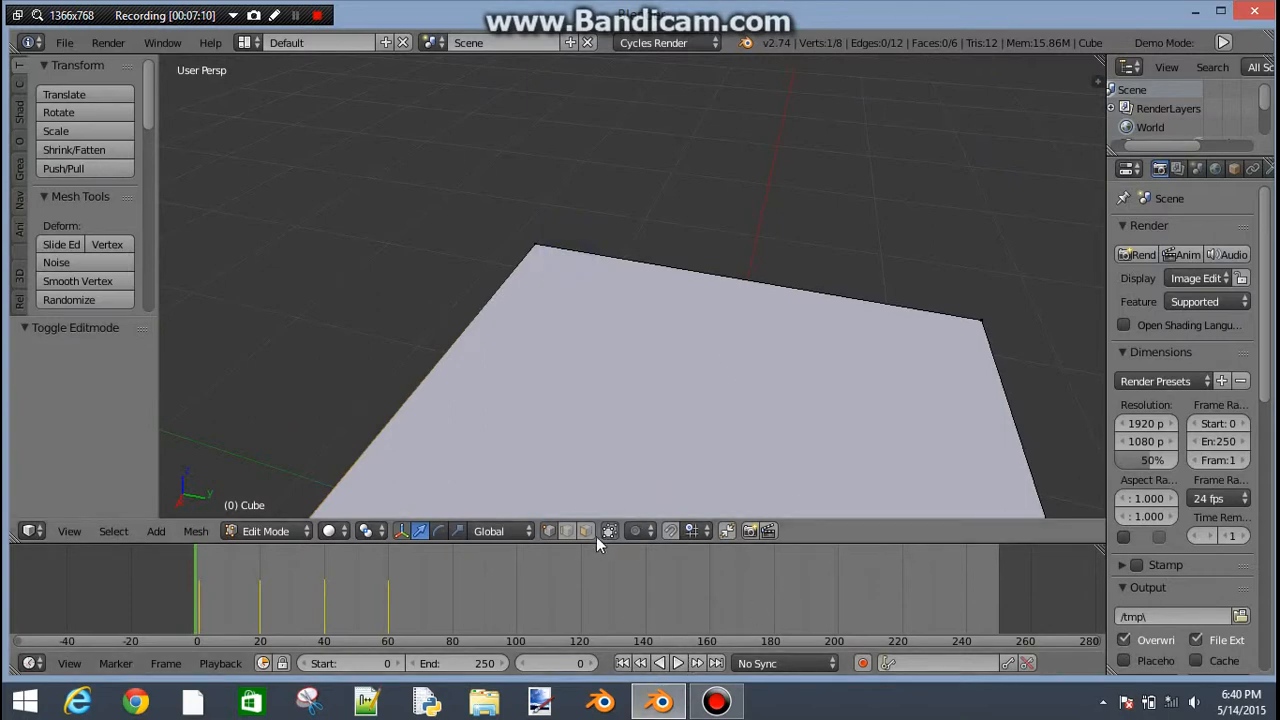
Switch to edge select mode and select the far edge of the cube's top face.
{"action": "left_click", "coordinate": [566, 531]}
{"action": "left_click", "coordinate": [733, 277]}
{"action": "right_click", "coordinate": [720, 278]}
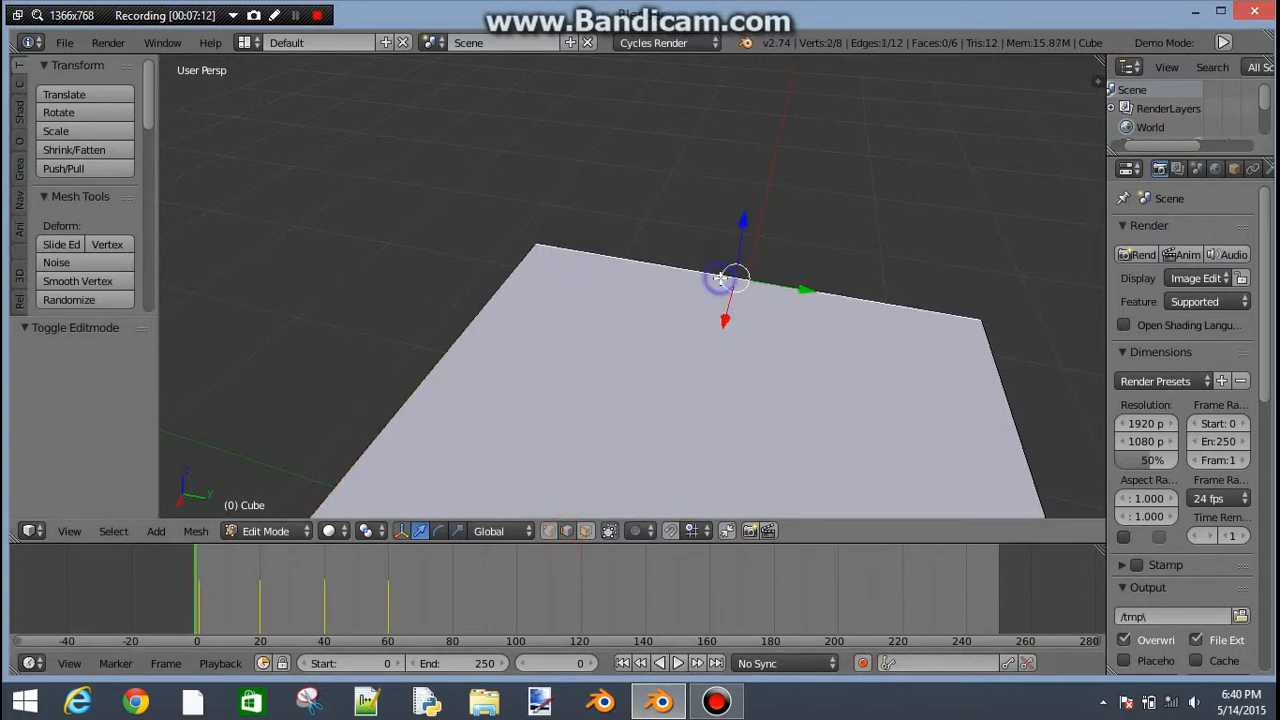
Add an adjoining edge of the cube's top face to the current edge selection.
{"action": "right_click", "coordinate": [462, 371], "text": "shift"}
{"action": "scroll", "coordinate": [722, 345], "scroll_direction": "down", "scroll_amount": 6}
{"action": "scroll", "coordinate": [722, 356], "scroll_direction": "up", "scroll_amount": 4}
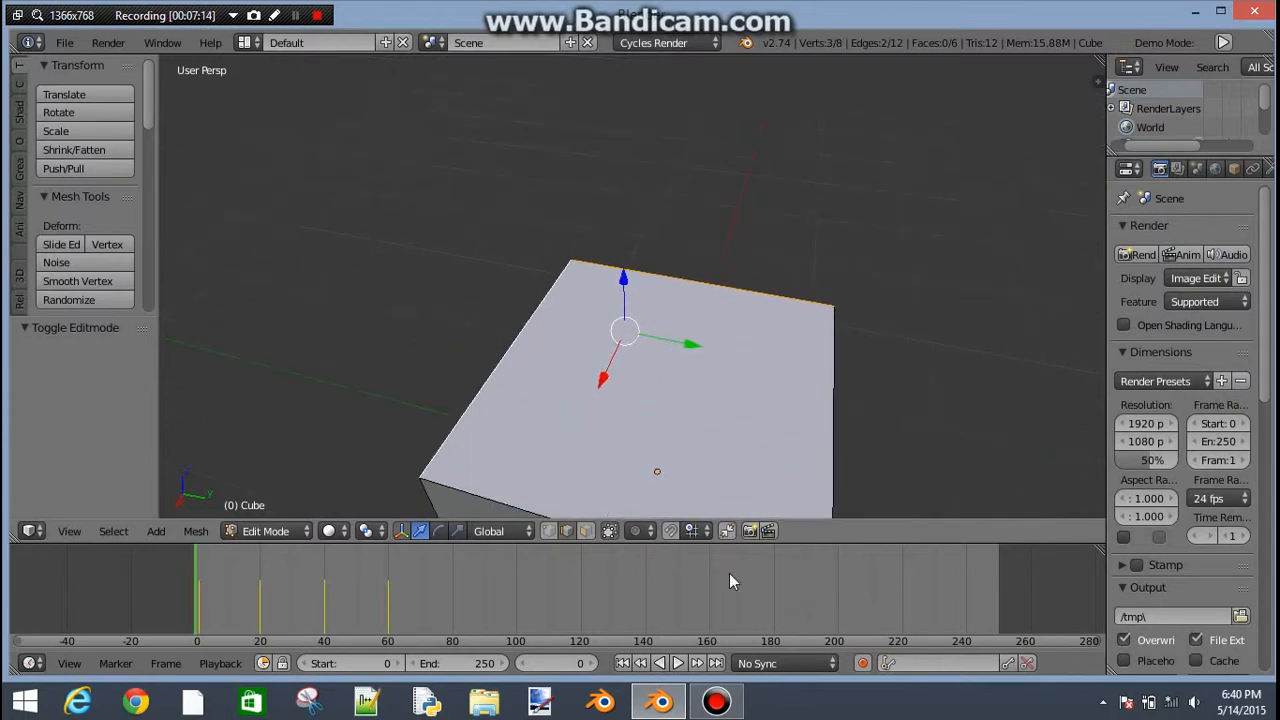
Switch to face select mode and select the cube's top face.
{"action": "left_click", "coordinate": [585, 531]}
{"action": "right_click", "coordinate": [655, 396]}
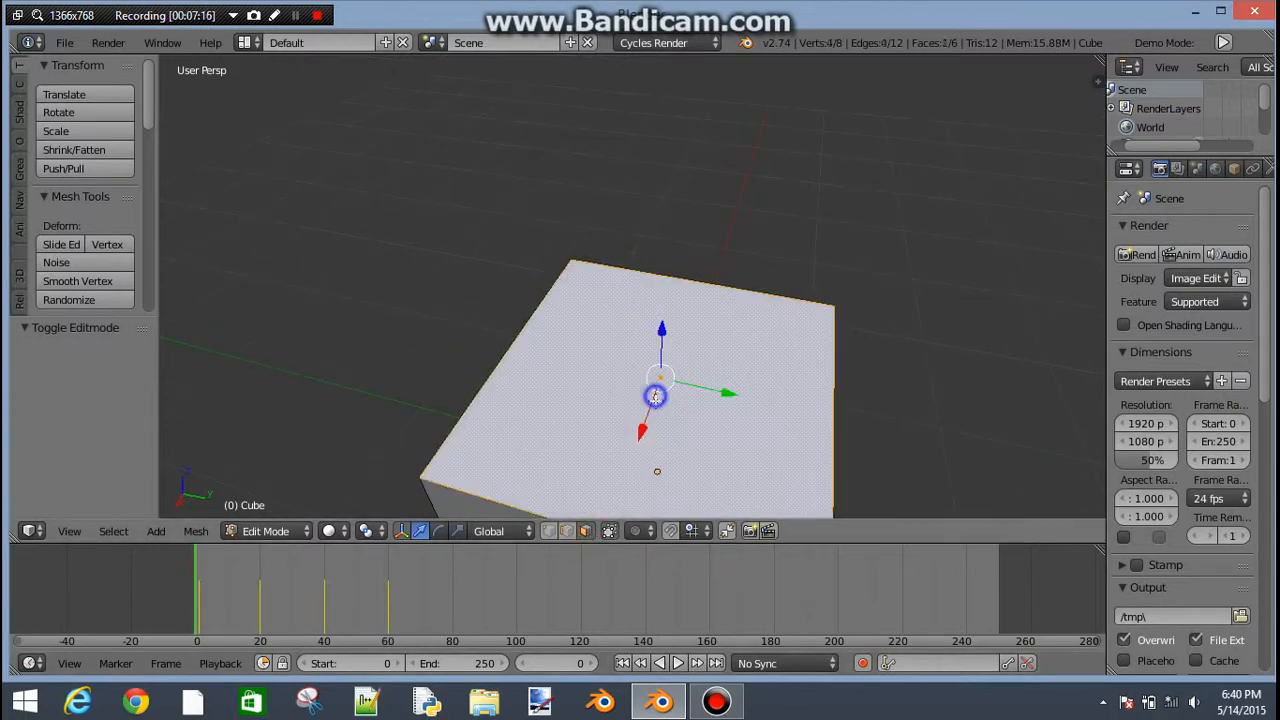
{"action": "middle_click_drag", "start_coordinate": [655, 396], "coordinate": [616, 374]}
{"action": "middle_click_drag", "start_coordinate": [657, 450], "coordinate": [540, 343]}
{"action": "scroll", "coordinate": [670, 298], "scroll_direction": "down", "scroll_amount": 4}
{"action": "scroll", "coordinate": [670, 300], "scroll_direction": "up", "scroll_amount": 3}
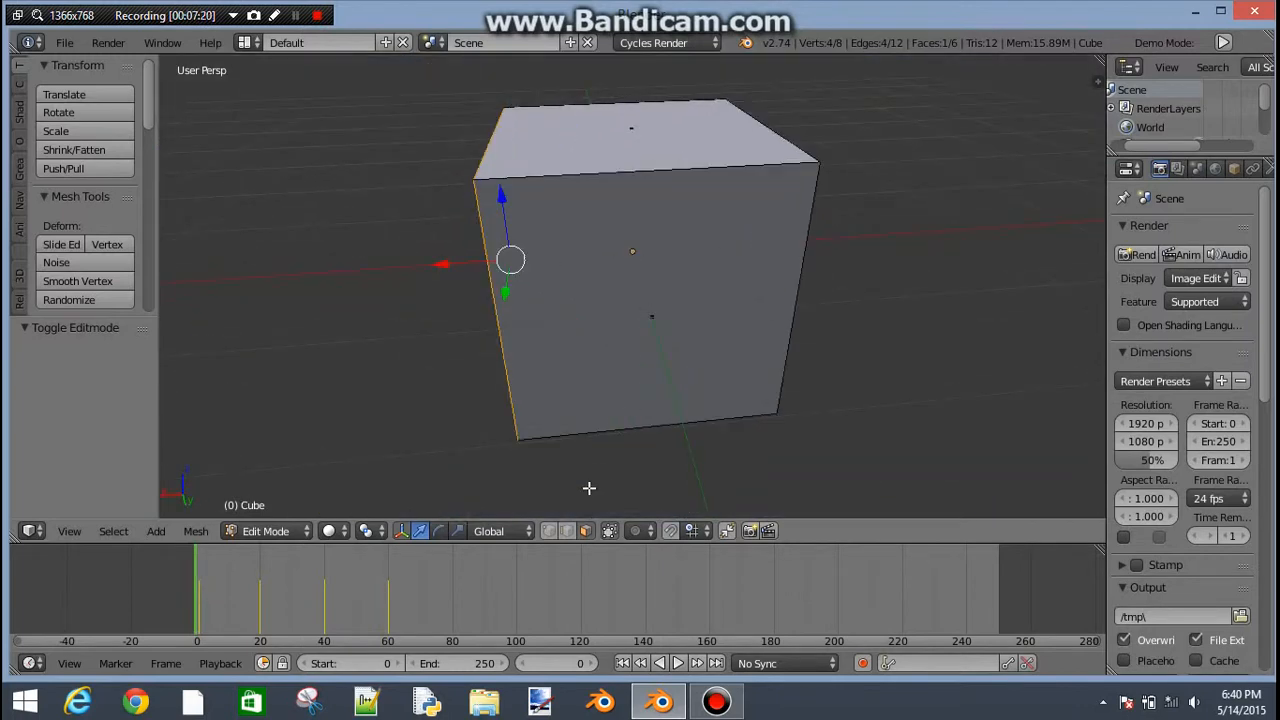
Select several other faces of the cube one at a time, finishing on one side face.
{"action": "scroll", "coordinate": [641, 170], "scroll_direction": "down", "scroll_amount": 6}
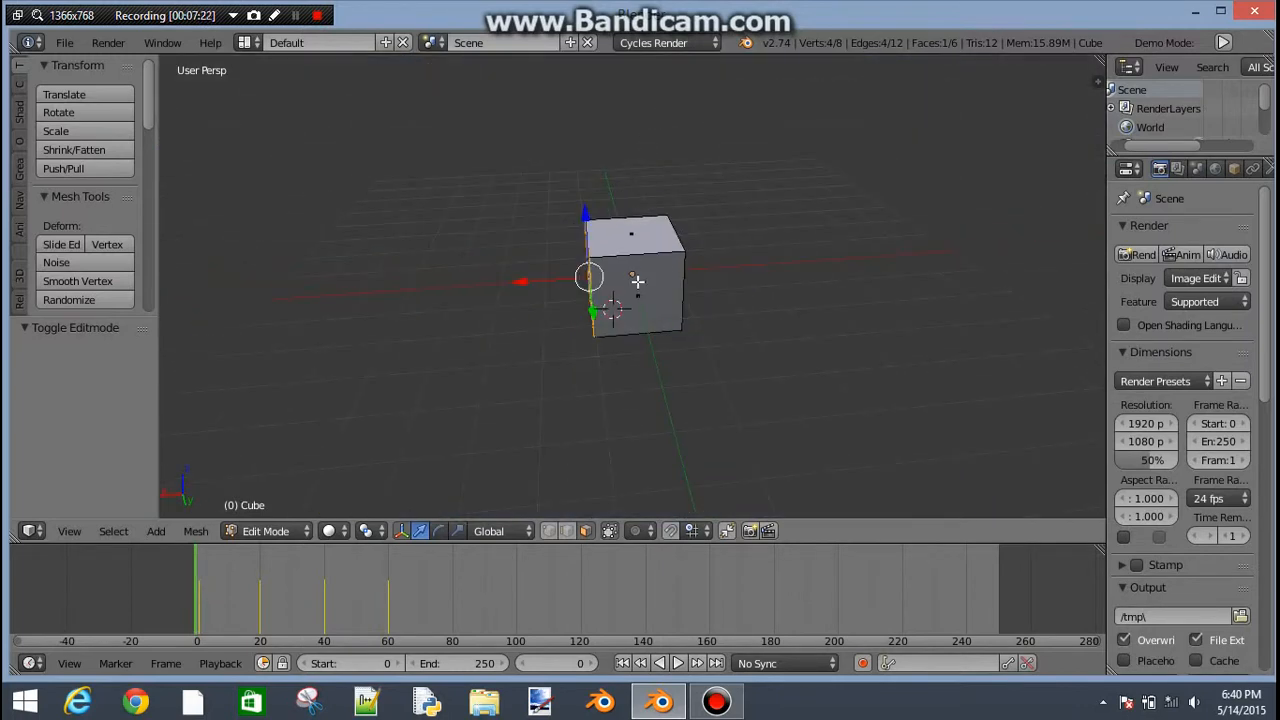
{"action": "right_click", "coordinate": [636, 240], "text": "shift"}
{"action": "right_click", "coordinate": [634, 294], "text": "shift"}
{"action": "middle_click_drag", "start_coordinate": [526, 289], "coordinate": [580, 393]}
{"action": "scroll", "coordinate": [623, 351], "scroll_direction": "up", "scroll_amount": 4}
{"action": "middle_click_drag", "start_coordinate": [623, 351], "coordinate": [632, 185]}
{"action": "right_click", "coordinate": [654, 279]}
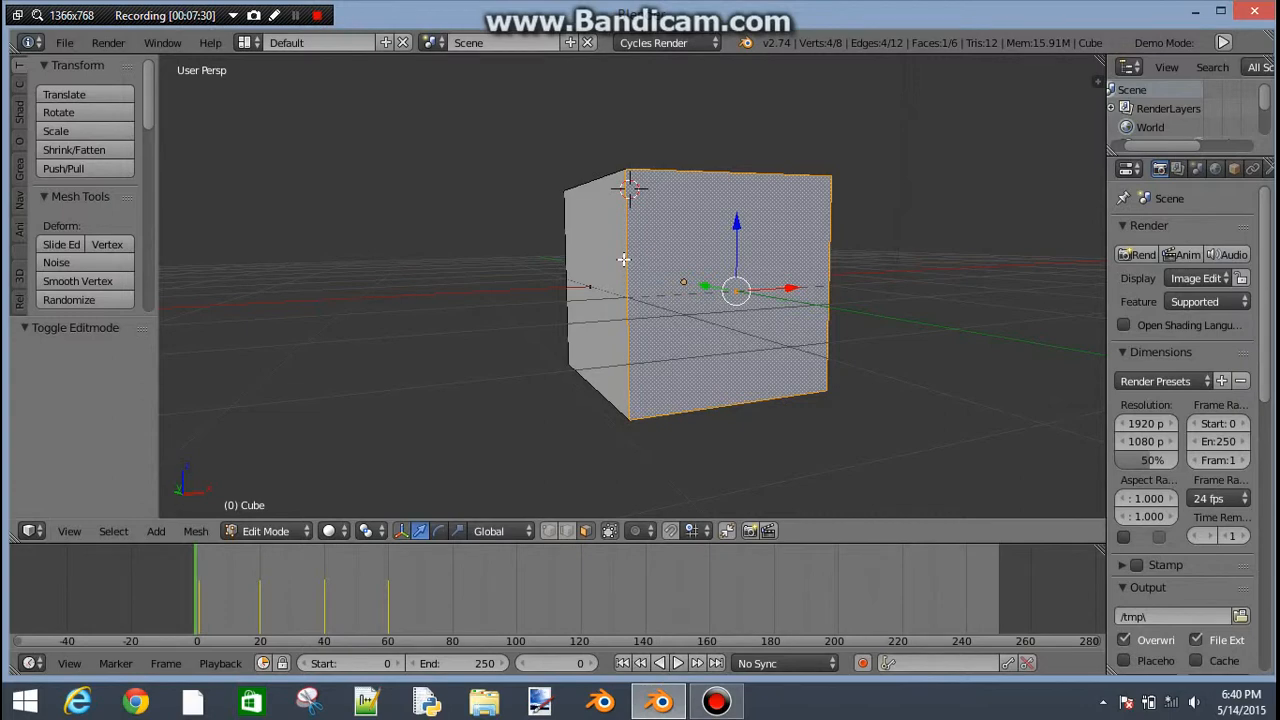
Select the cube's top face in place of the side face.
{"action": "middle_click_drag", "start_coordinate": [900, 120], "coordinate": [729, 129]}
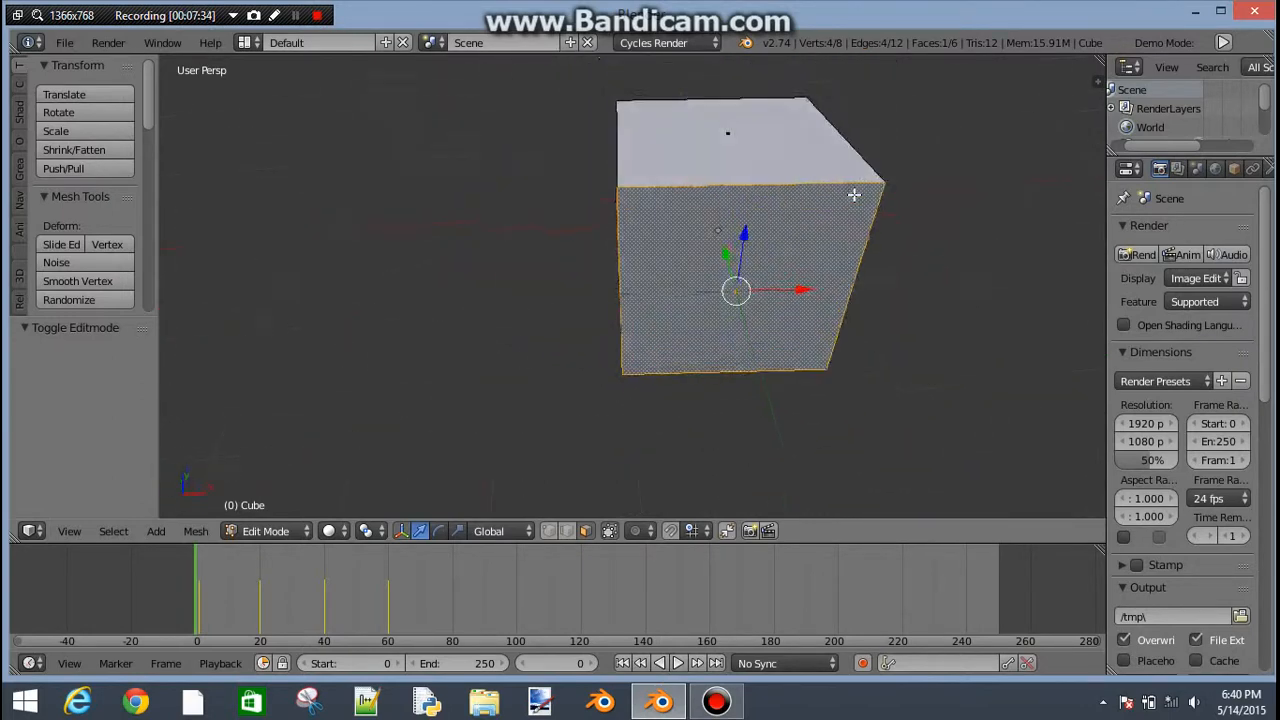
{"action": "scroll", "coordinate": [711, 180], "scroll_direction": "down", "scroll_amount": 4}
{"action": "middle_click_drag", "start_coordinate": [711, 180], "coordinate": [799, 252]}
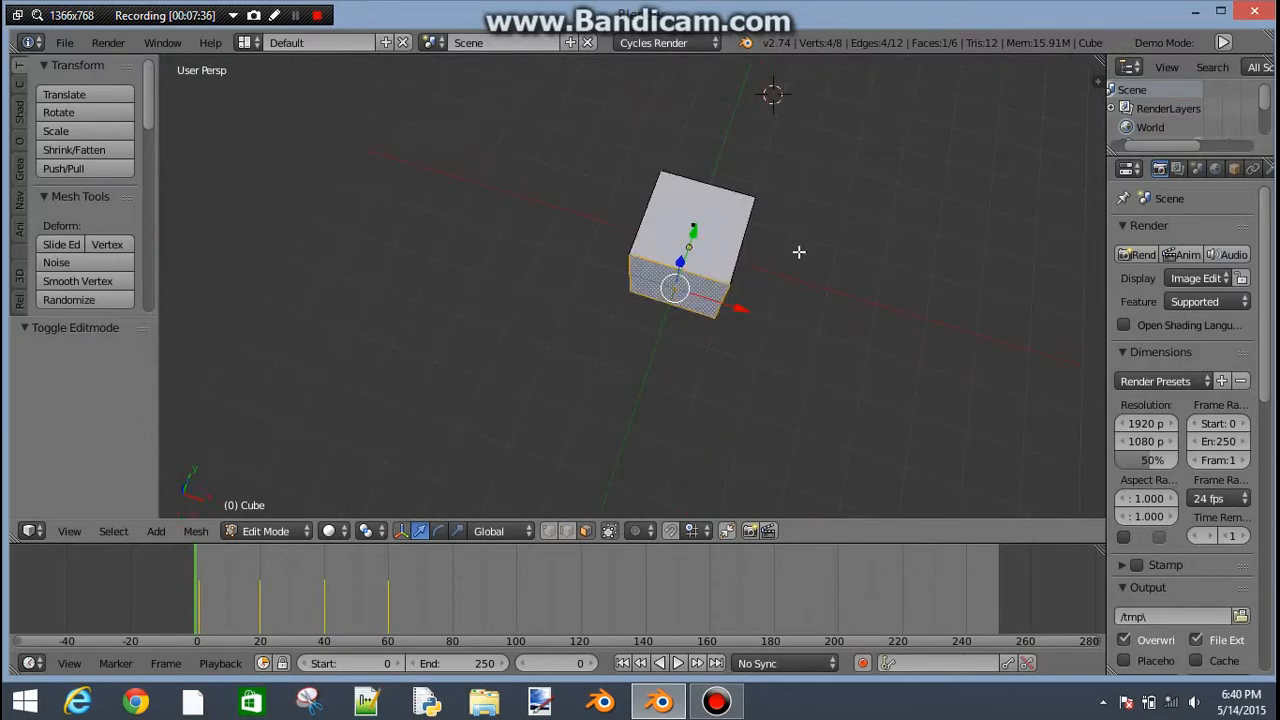
{"action": "middle_click_drag", "start_coordinate": [337, 264], "coordinate": [631, 278]}
{"action": "scroll", "coordinate": [631, 278], "scroll_direction": "up", "scroll_amount": 2}
{"action": "scroll", "coordinate": [709, 237], "scroll_direction": "down", "scroll_amount": 4}
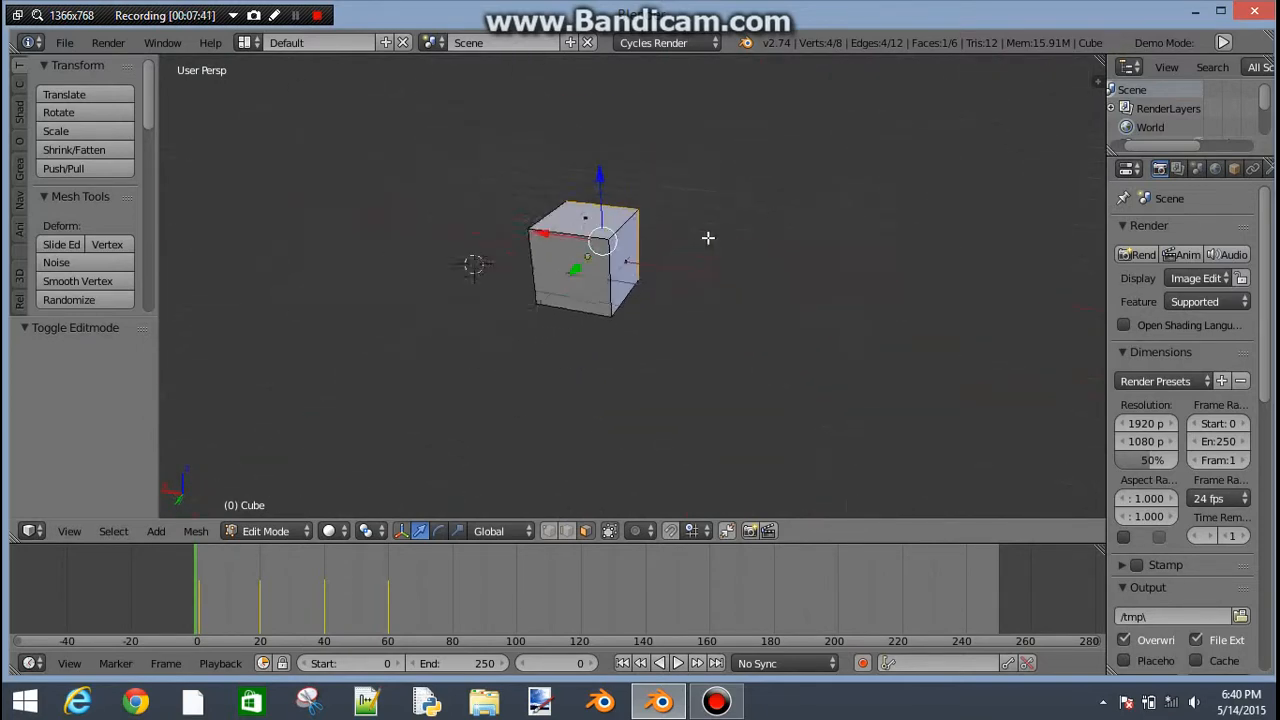
{"action": "middle_click_drag", "start_coordinate": [709, 237], "coordinate": [837, 220]}
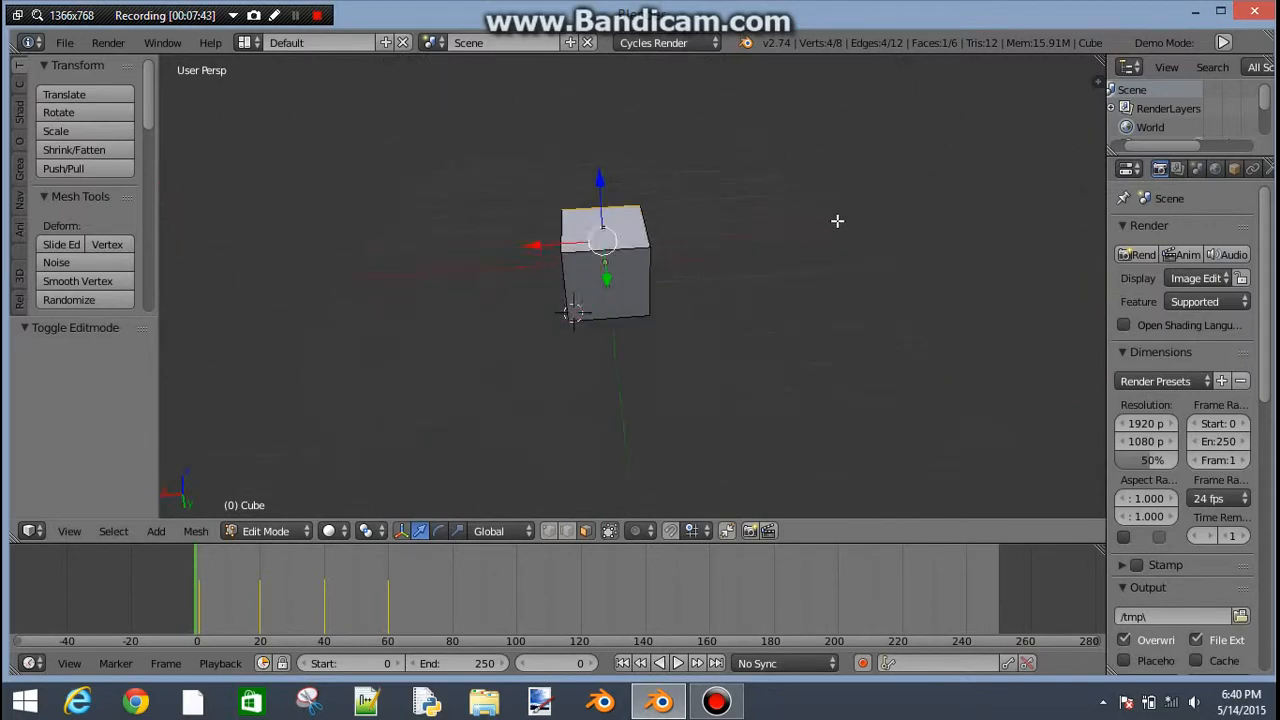
{"action": "scroll", "coordinate": [692, 229], "scroll_direction": "up", "scroll_amount": 4}
{"action": "middle_click_drag", "start_coordinate": [757, 306], "coordinate": [920, 263], "text": "shift"}
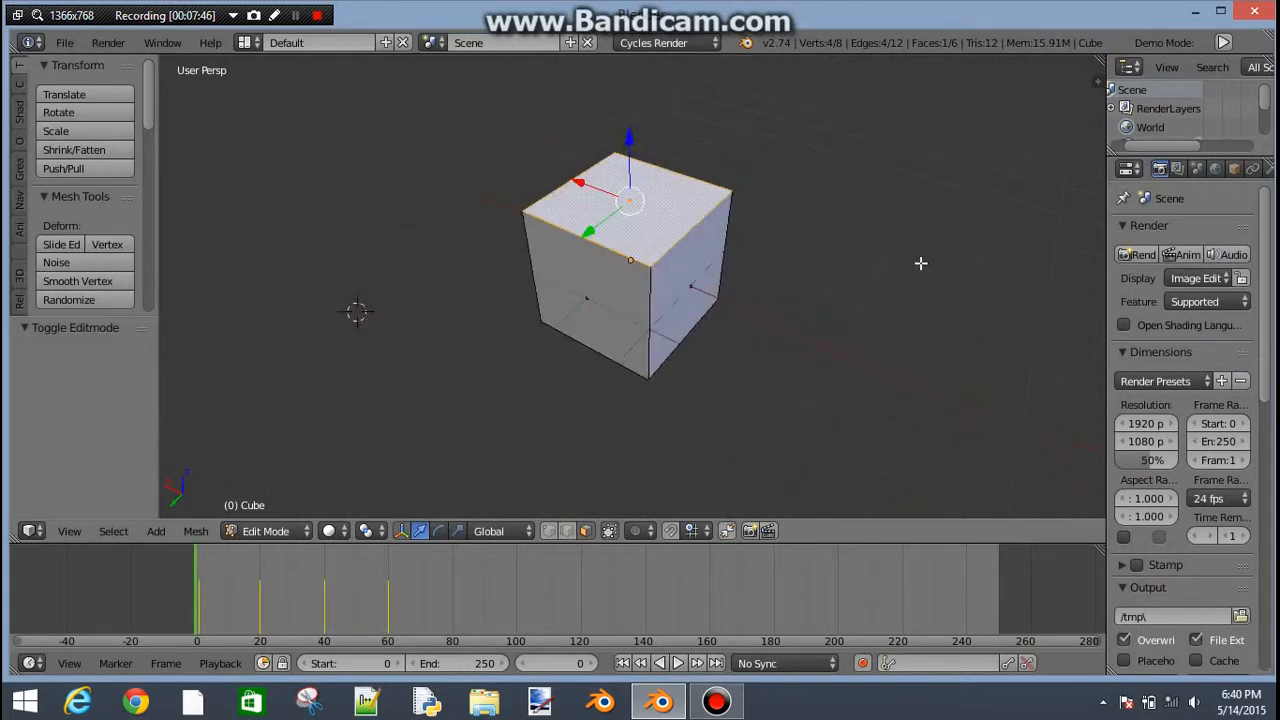
Move the selected top face up along Z by about 2.7 units to stretch the cube.
{"action": "middle_click_drag", "start_coordinate": [708, 260], "coordinate": [647, 101]}
{"action": "middle_click_drag", "start_coordinate": [760, 229], "coordinate": [643, 106]}
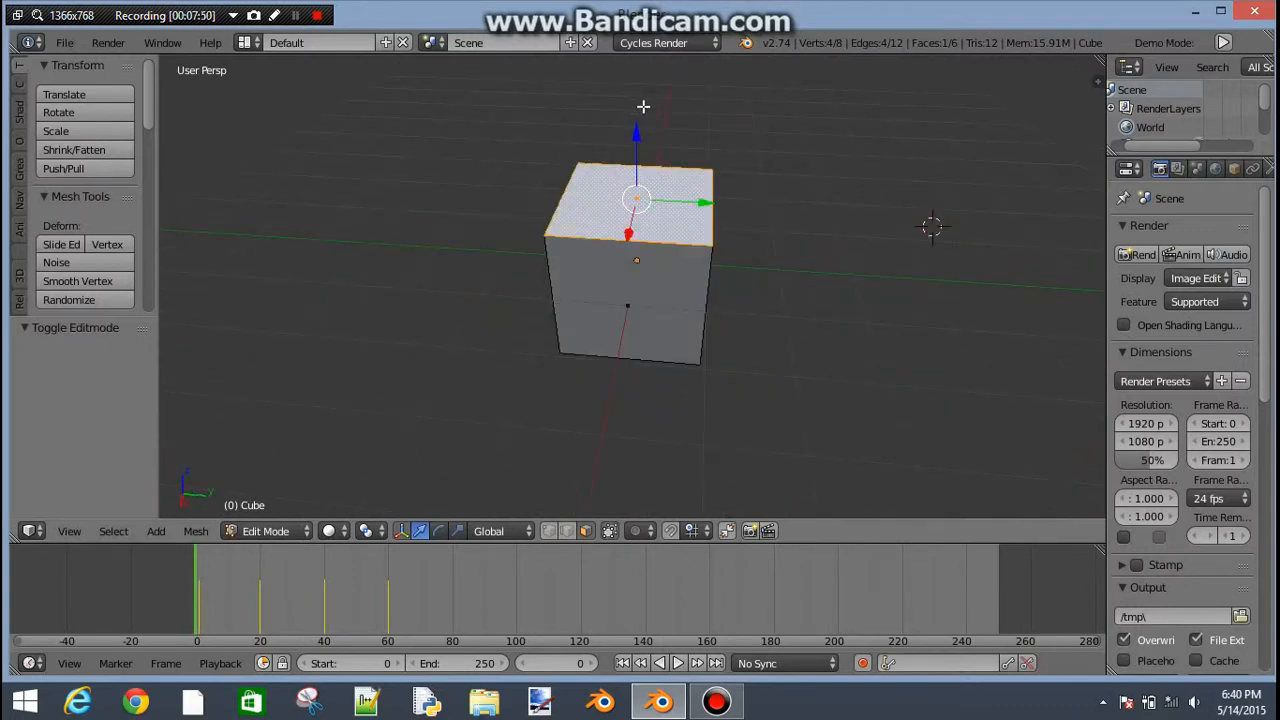
{"action": "middle_click_drag", "start_coordinate": [642, 163], "coordinate": [651, 129]}
{"action": "scroll", "coordinate": [651, 129], "scroll_direction": "up", "scroll_amount": 2}
{"action": "scroll", "coordinate": [651, 129], "scroll_direction": "down", "scroll_amount": 6}
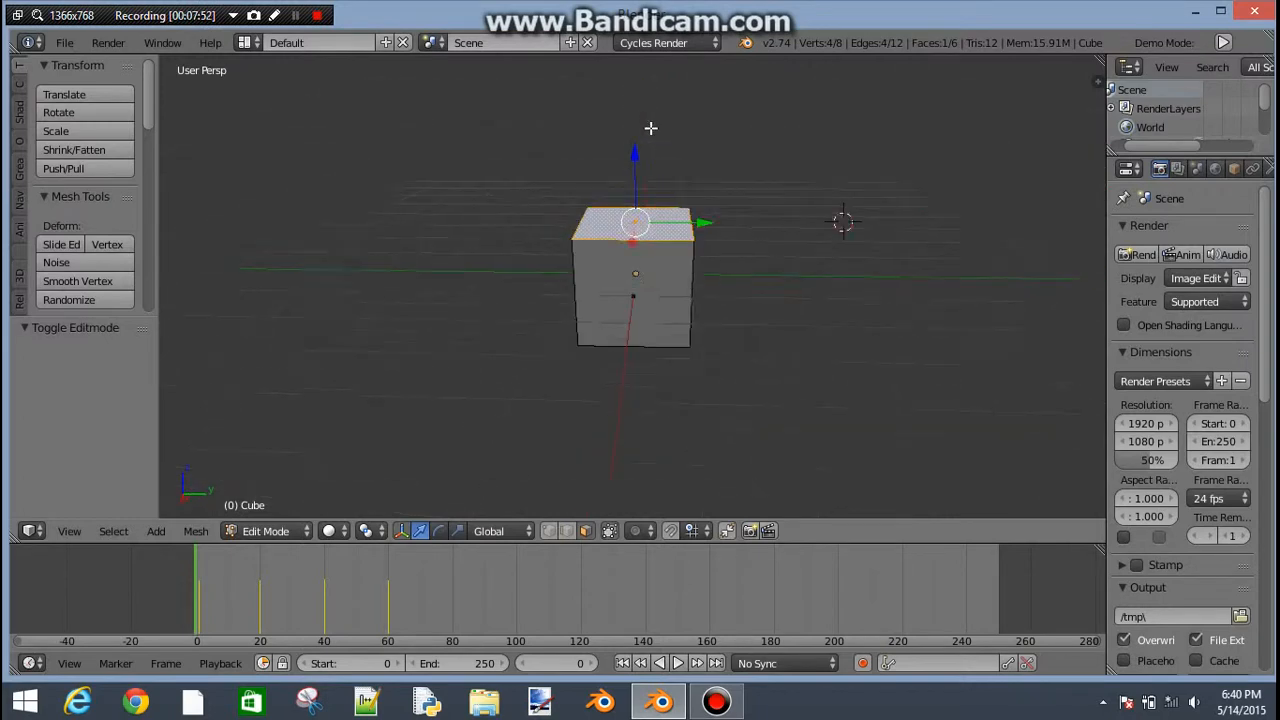
{"action": "mouse_move", "coordinate": [651, 245]}
{"action": "middle_mouse_down"}
{"action": "mouse_move", "coordinate": [600, 160]}
{"action": "mouse_move", "coordinate": [531, 123]}
{"action": "mouse_move", "coordinate": [502, 144]}
{"action": "mouse_move", "coordinate": [526, 294]}
{"action": "mouse_move", "coordinate": [543, 197]}
{"action": "mouse_move", "coordinate": [680, 271]}
{"action": "mouse_move", "coordinate": [608, 271]}
{"action": "mouse_move", "coordinate": [641, 248]}
{"action": "middle_mouse_up"}
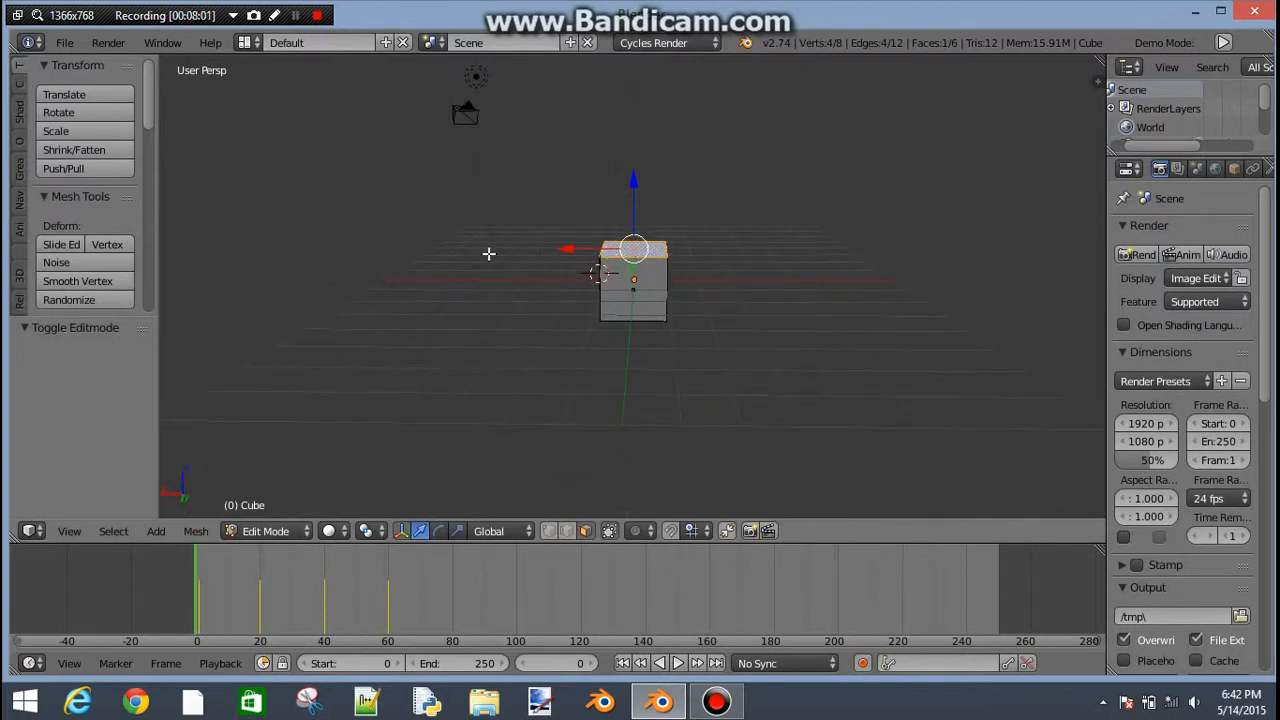
{"action": "middle_click_drag", "start_coordinate": [488, 254], "coordinate": [571, 313]}
{"action": "middle_click_drag", "start_coordinate": [669, 183], "coordinate": [634, 191]}
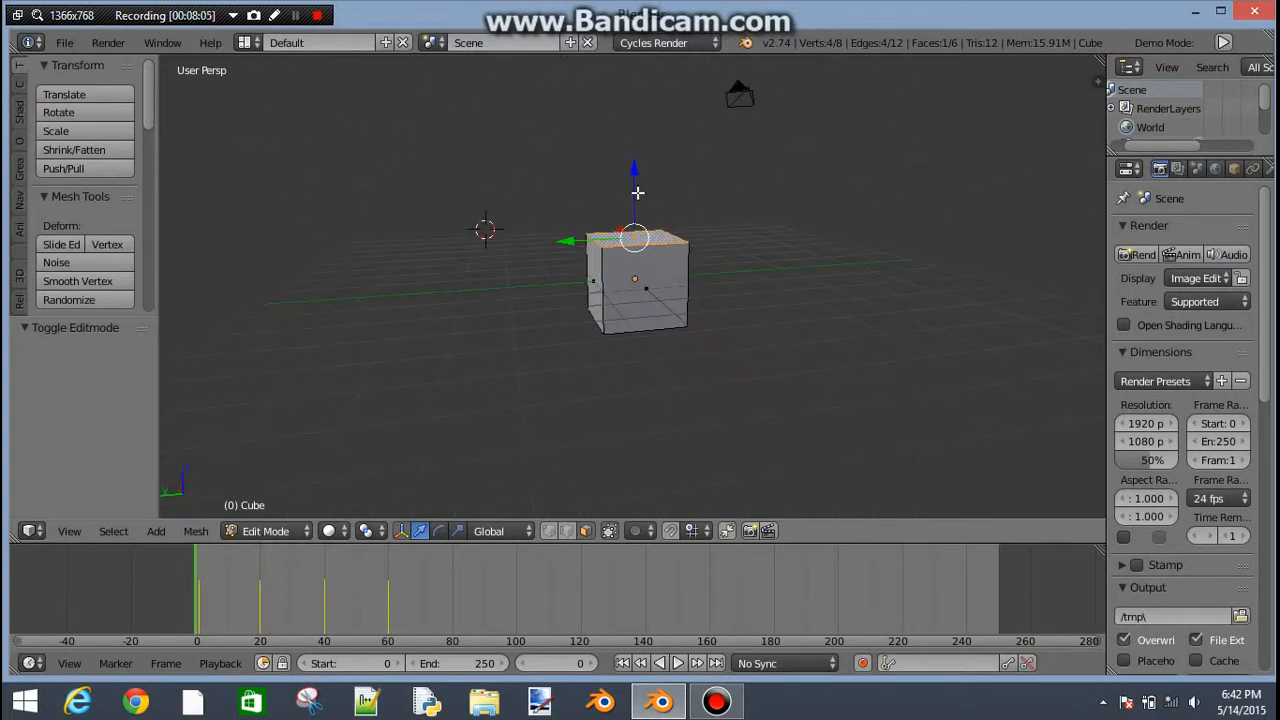
{"action": "left_click_drag", "start_coordinate": [634, 191], "coordinate": [638, 120]}
{"action": "middle_click_drag", "start_coordinate": [587, 208], "coordinate": [556, 245]}
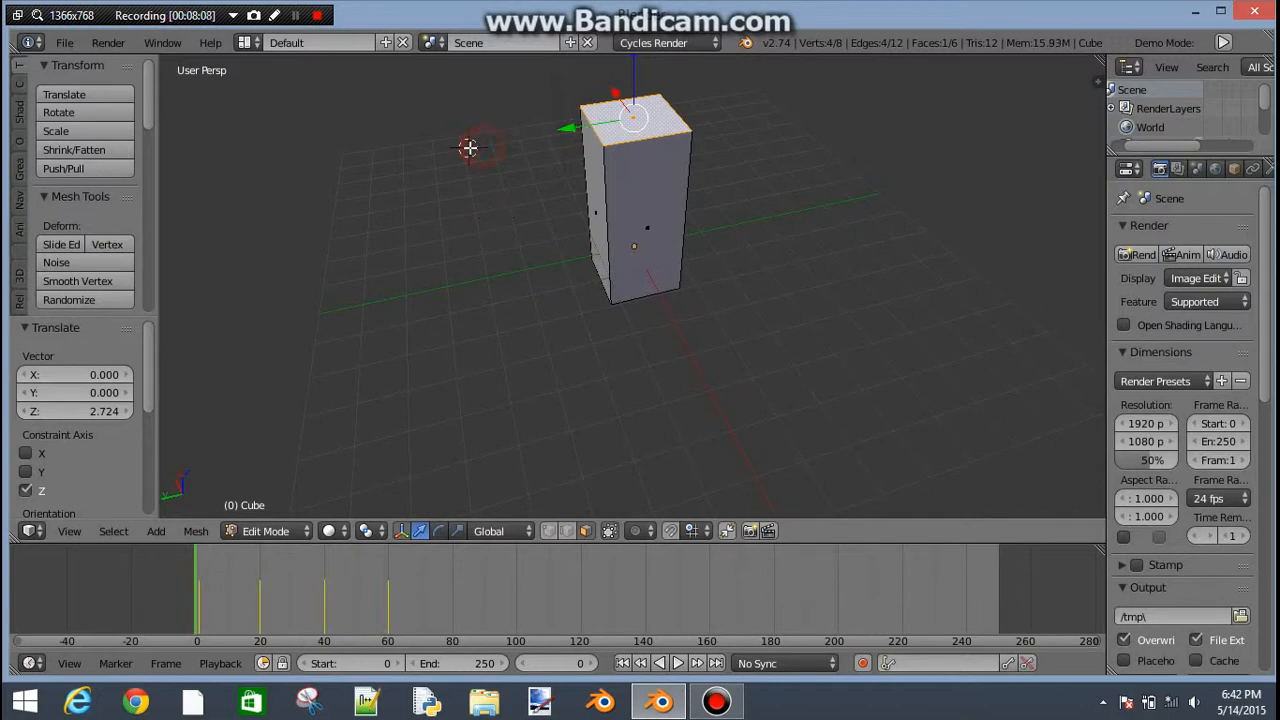
Slant the stretched cube by shifting its top face about 2 units along Y and shifting it once more.
{"action": "left_click_drag", "start_coordinate": [570, 130], "coordinate": [509, 243]}
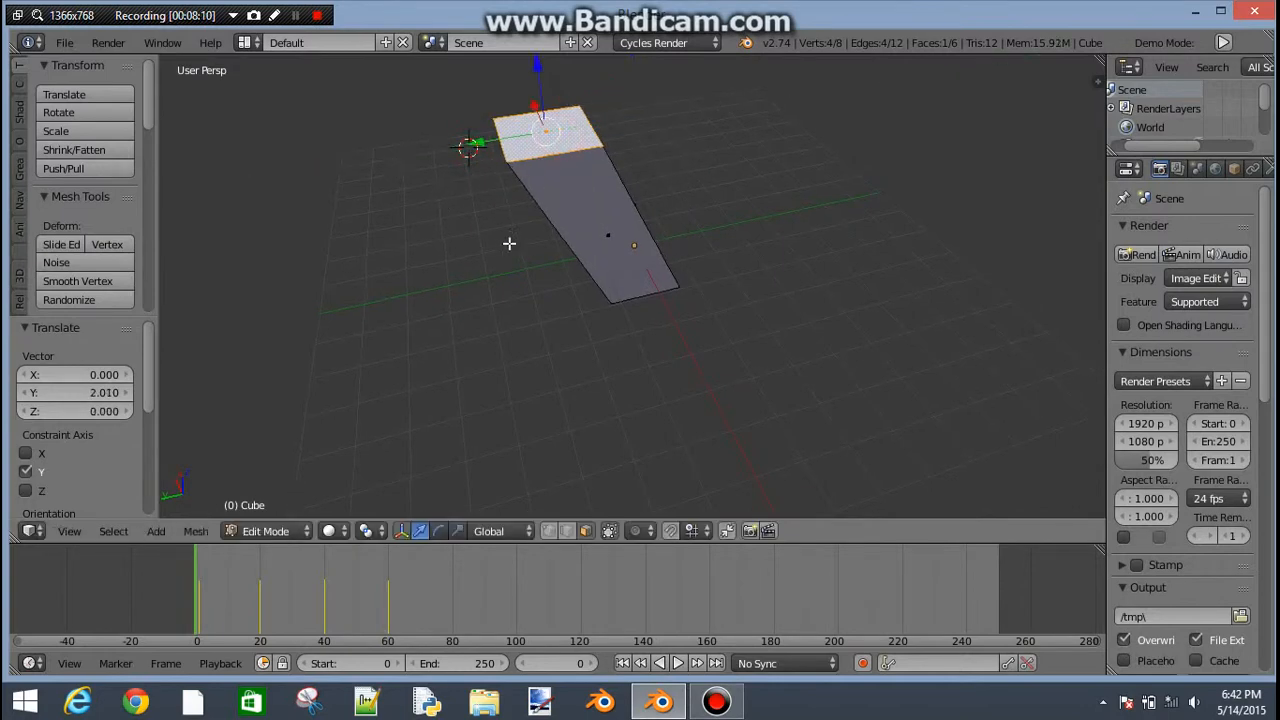
{"action": "middle_click_drag", "start_coordinate": [509, 243], "coordinate": [628, 185]}
{"action": "left_click_drag", "start_coordinate": [476, 142], "coordinate": [372, 258]}
{"action": "middle_click_drag", "start_coordinate": [372, 258], "coordinate": [656, 198]}
Undo all moves of the top face to restore the original cube.
{"action": "key", "text": "ctrl+z"}
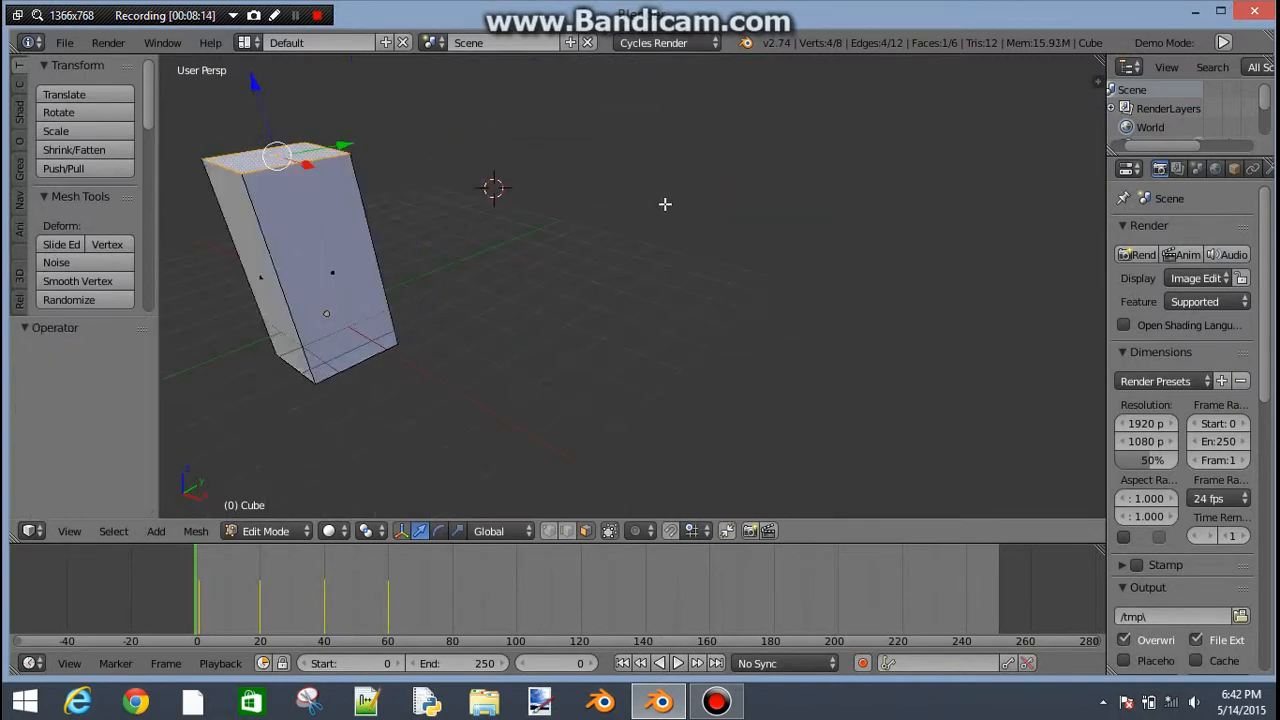
{"action": "key", "text": "ctrl+z"}
{"action": "middle_click_drag", "start_coordinate": [200, 508], "coordinate": [489, 358]}
{"action": "middle_click_drag", "start_coordinate": [315, 385], "coordinate": [678, 338], "text": "shift"}
Add a single vertical loop cut near the middle of the cube, dividing its width along Y.
{"action": "scroll", "coordinate": [600, 344], "scroll_direction": "up", "scroll_amount": 3}
{"action": "middle_click_drag", "start_coordinate": [580, 344], "coordinate": [660, 313]}
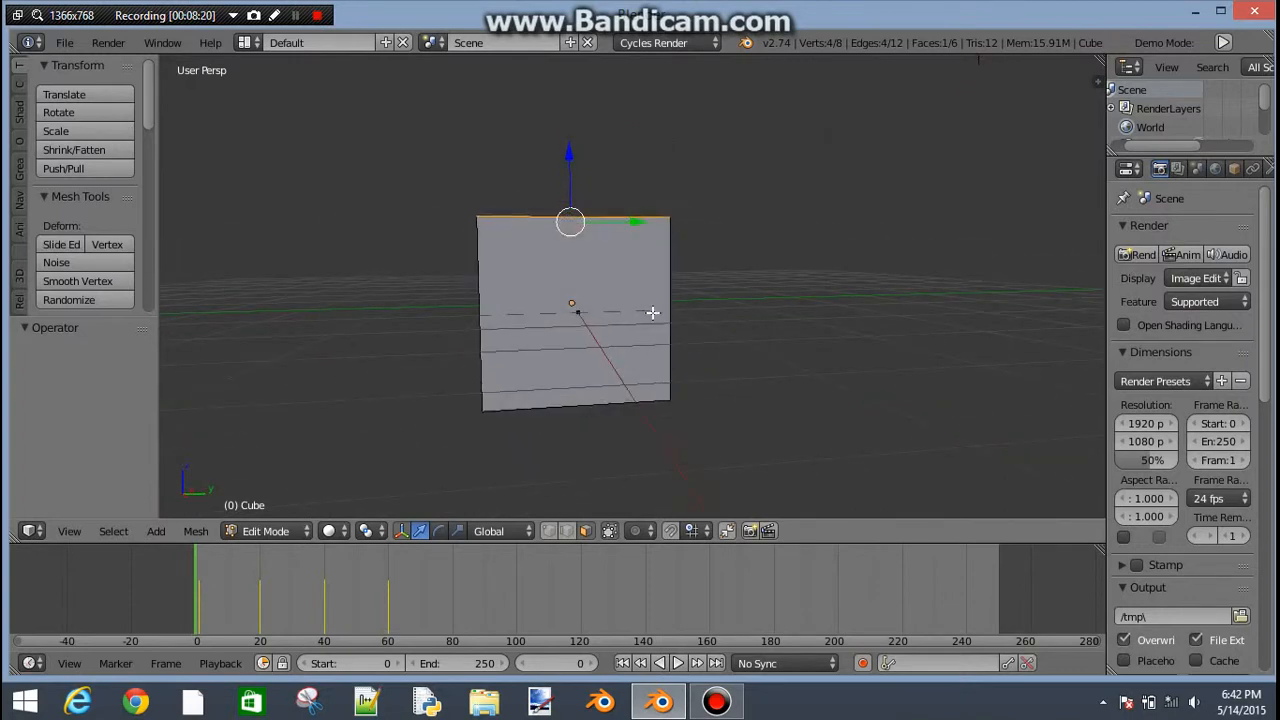
{"action": "key", "text": "ctrl+r"}
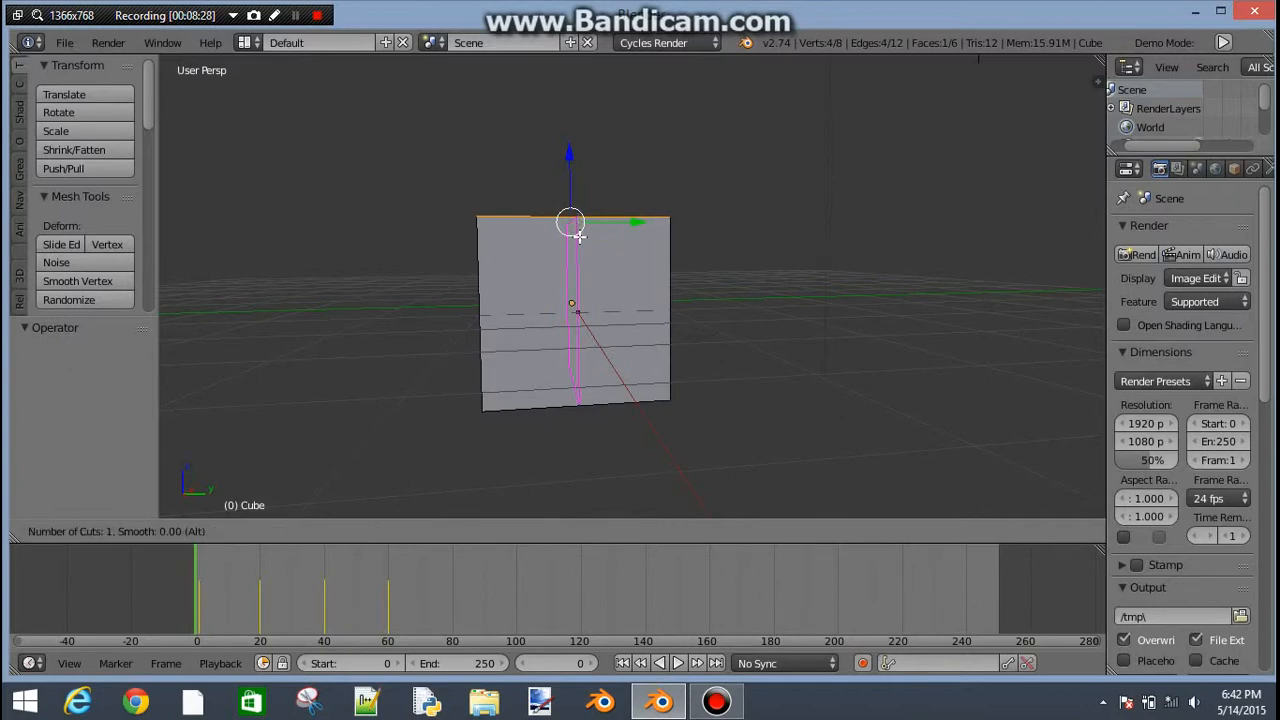
{"action": "left_click", "coordinate": [579, 236]}
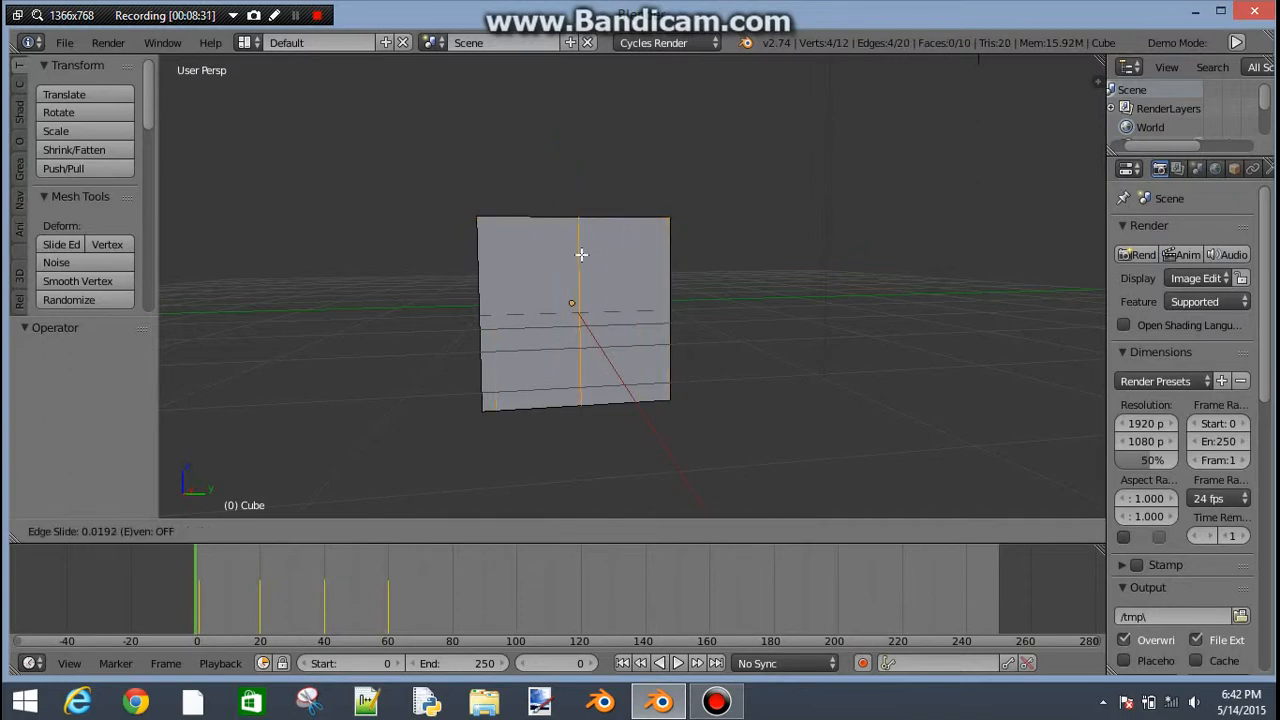
{"action": "left_click", "coordinate": [581, 254]}
{"action": "scroll", "coordinate": [651, 297], "scroll_direction": "down", "scroll_amount": 2}
{"action": "scroll", "coordinate": [651, 297], "scroll_direction": "up", "scroll_amount": 6}
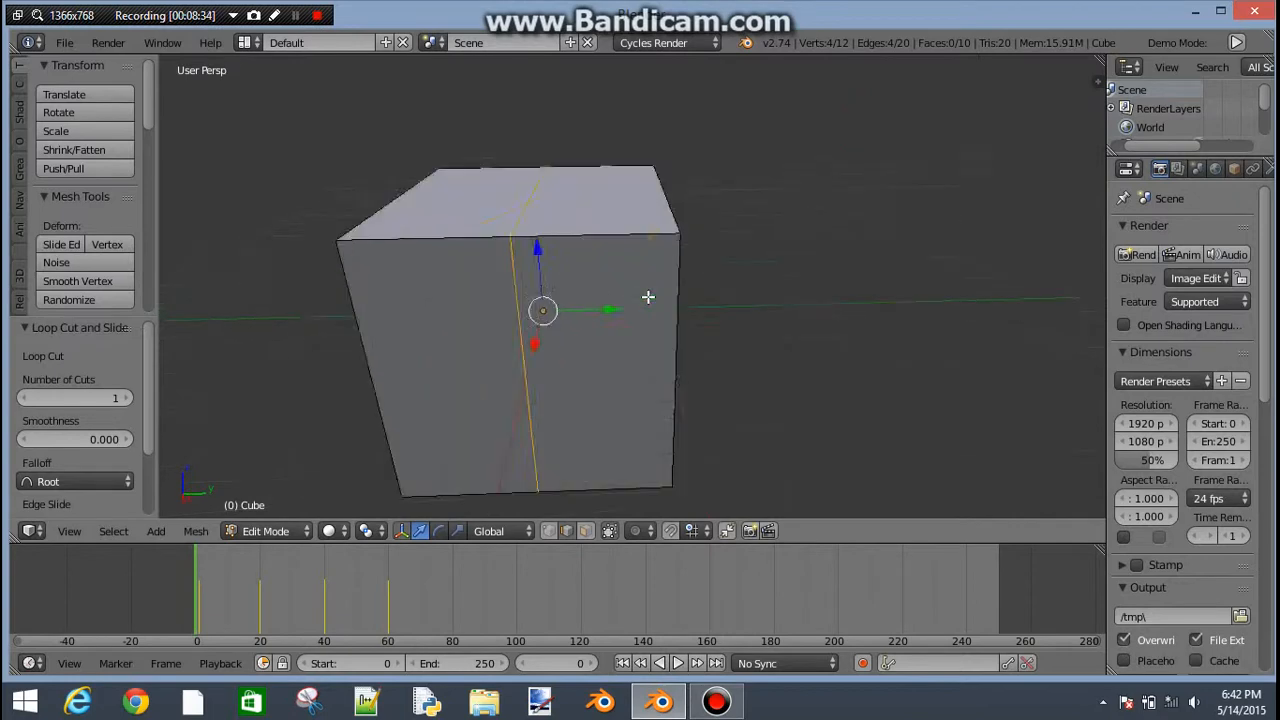
Start a horizontal loop cut around the cube and preview different numbers of cuts, up to 15.
{"action": "scroll", "coordinate": [577, 280], "scroll_direction": "down", "scroll_amount": 5}
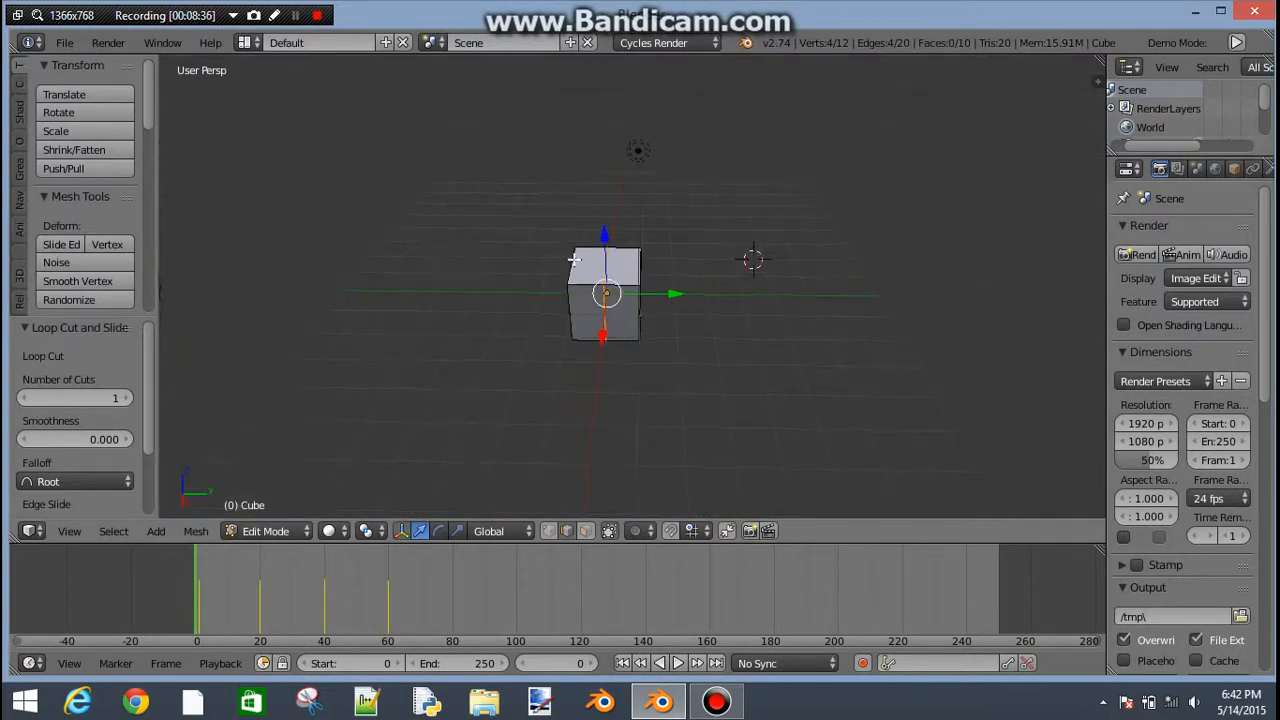
{"action": "scroll", "coordinate": [573, 253], "scroll_direction": "up", "scroll_amount": 4}
{"action": "middle_click_drag", "start_coordinate": [573, 253], "coordinate": [612, 286]}
{"action": "key", "text": "ctrl+r"}
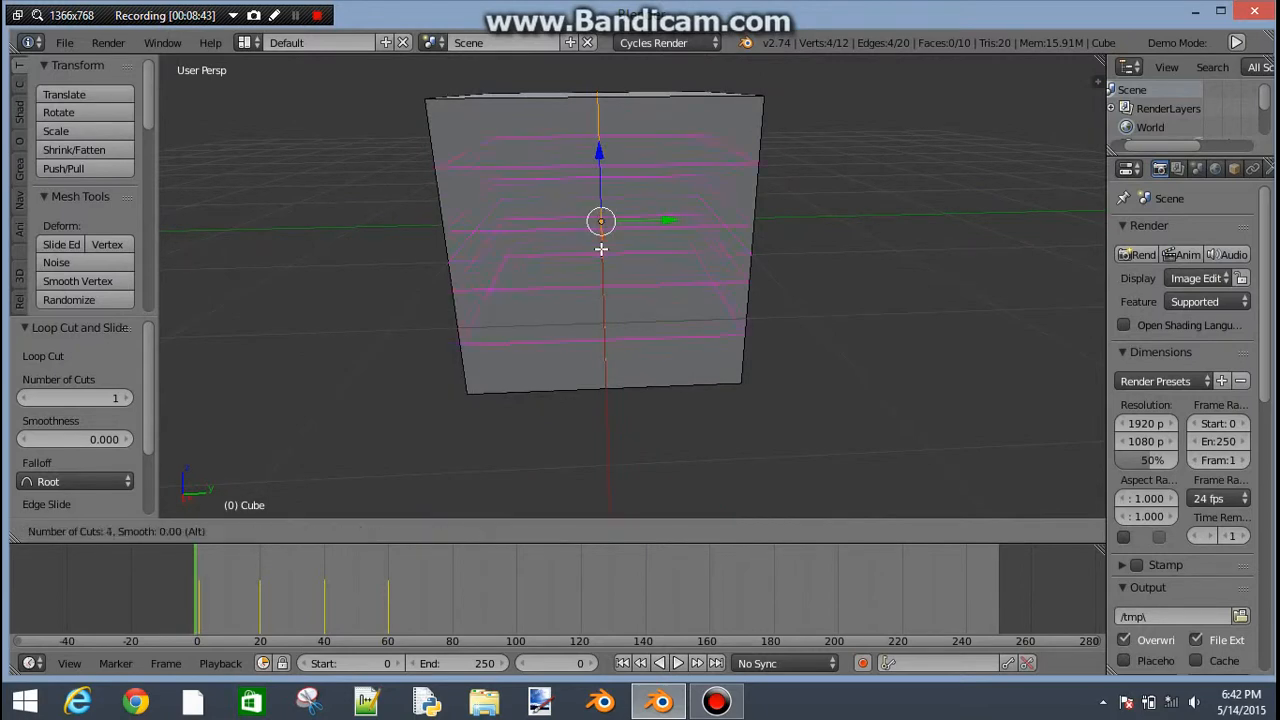
{"action": "scroll", "coordinate": [601, 244], "scroll_direction": "up", "scroll_amount": 9}
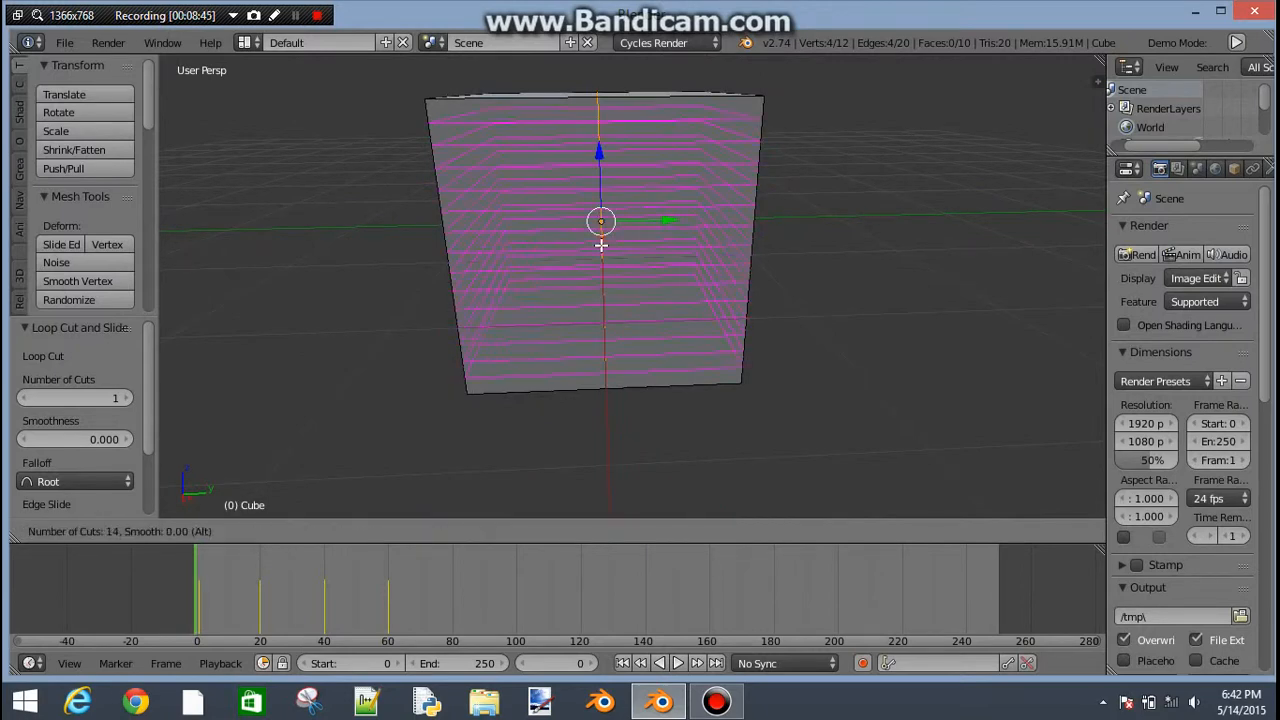
{"action": "scroll", "coordinate": [600, 244], "scroll_direction": "down", "scroll_amount": 6}
{"action": "scroll", "coordinate": [600, 244], "scroll_direction": "up", "scroll_amount": 4}
{"action": "scroll", "coordinate": [599, 244], "scroll_direction": "down", "scroll_amount": 5}
{"action": "scroll", "coordinate": [598, 244], "scroll_direction": "up", "scroll_amount": 8}
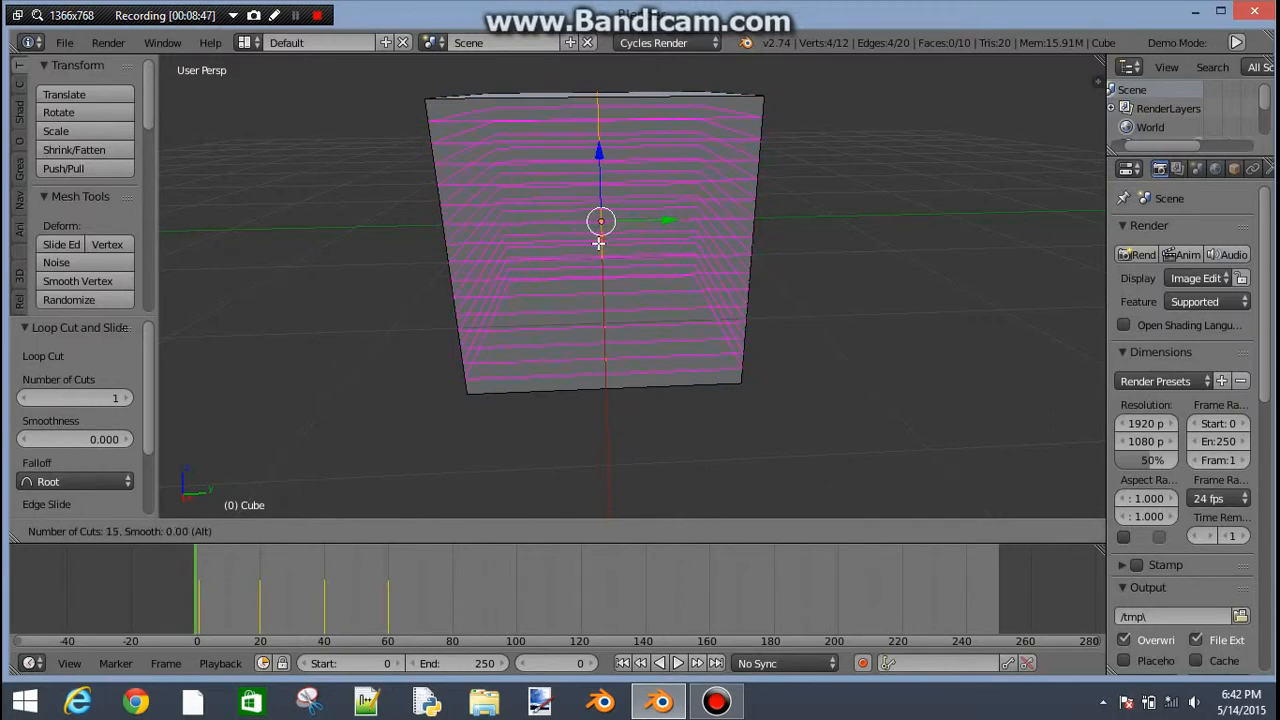
Reduce the horizontal loop cut to one cut and place it around the cube's middle.
{"action": "scroll", "coordinate": [598, 244], "scroll_direction": "down", "scroll_amount": 14}
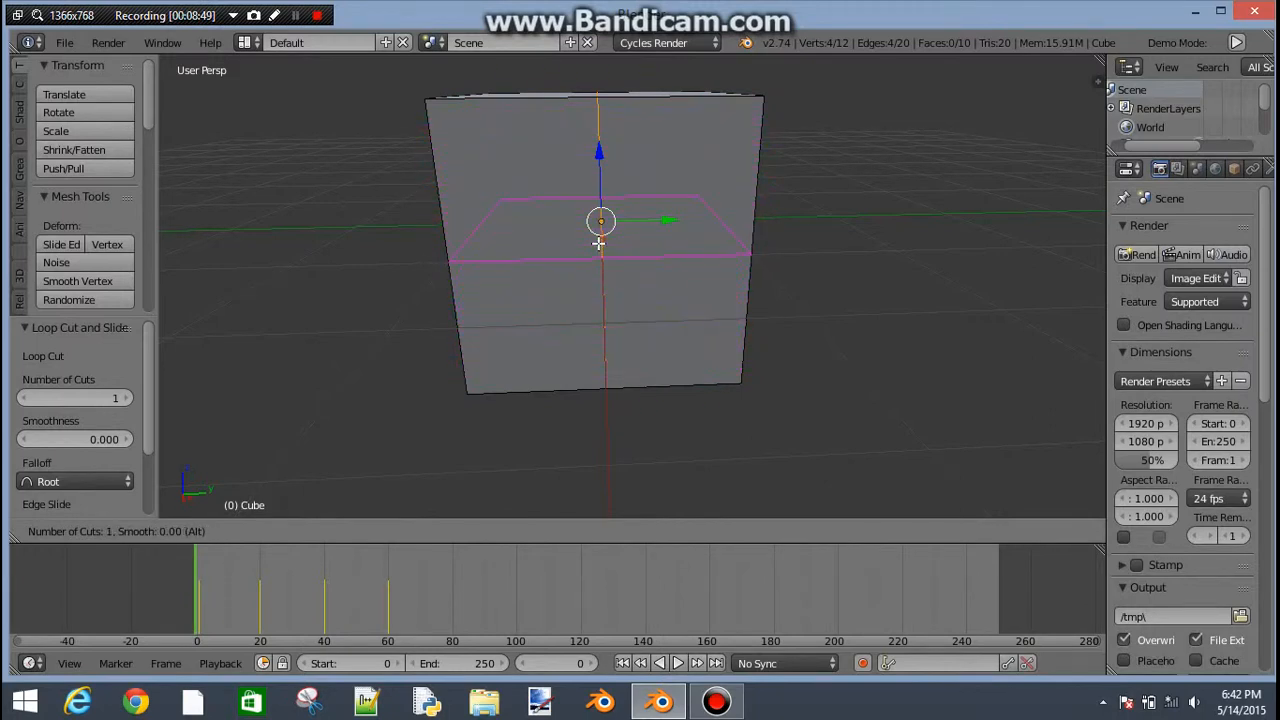
{"action": "left_click", "coordinate": [598, 244]}
{"action": "left_click", "coordinate": [598, 244]}
{"action": "left_click", "coordinate": [598, 244]}
Add a third loop cut across the middle of the top face, crossing the existing one.
{"action": "middle_click_drag", "start_coordinate": [817, 180], "coordinate": [637, 169]}
{"action": "key", "text": "ctrl+r"}
{"action": "left_click", "coordinate": [600, 157]}
{"action": "left_click", "coordinate": [600, 157]}
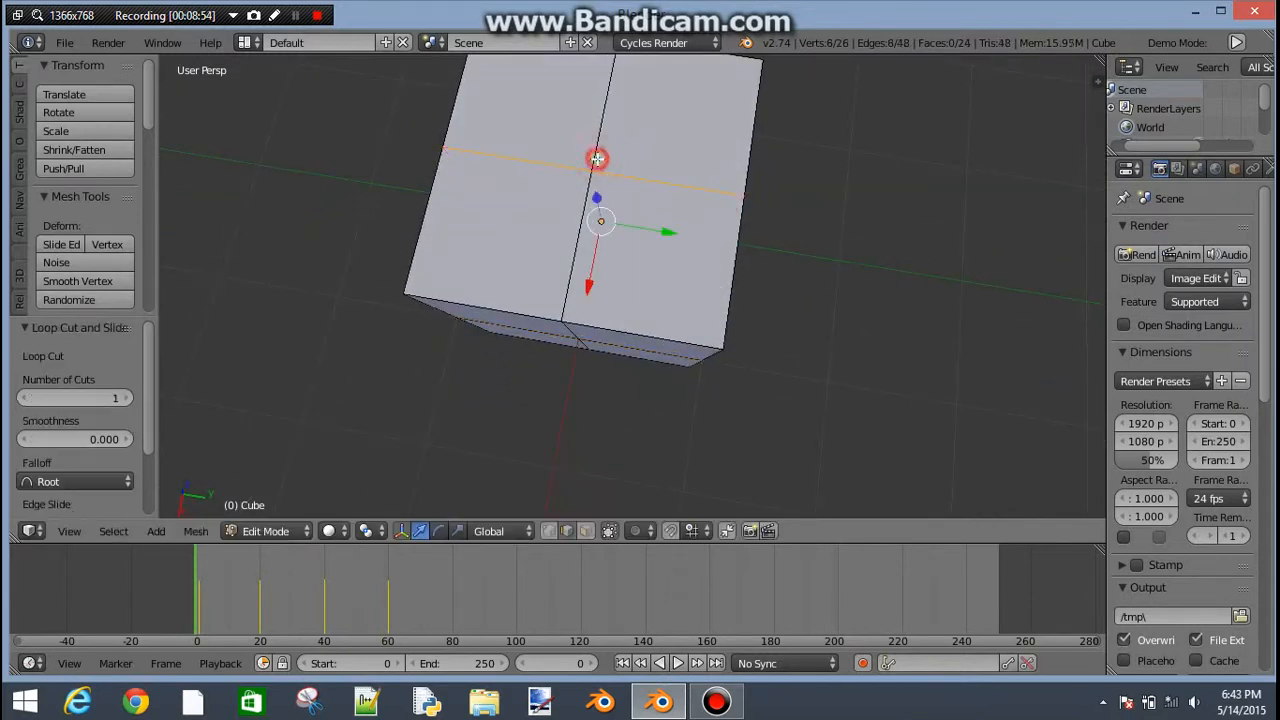
Switch to face select mode and extrude an upper quarter face on the cube's -X side outward by about 1.33 units.
{"action": "middle_click_drag", "start_coordinate": [807, 303], "coordinate": [807, 228]}
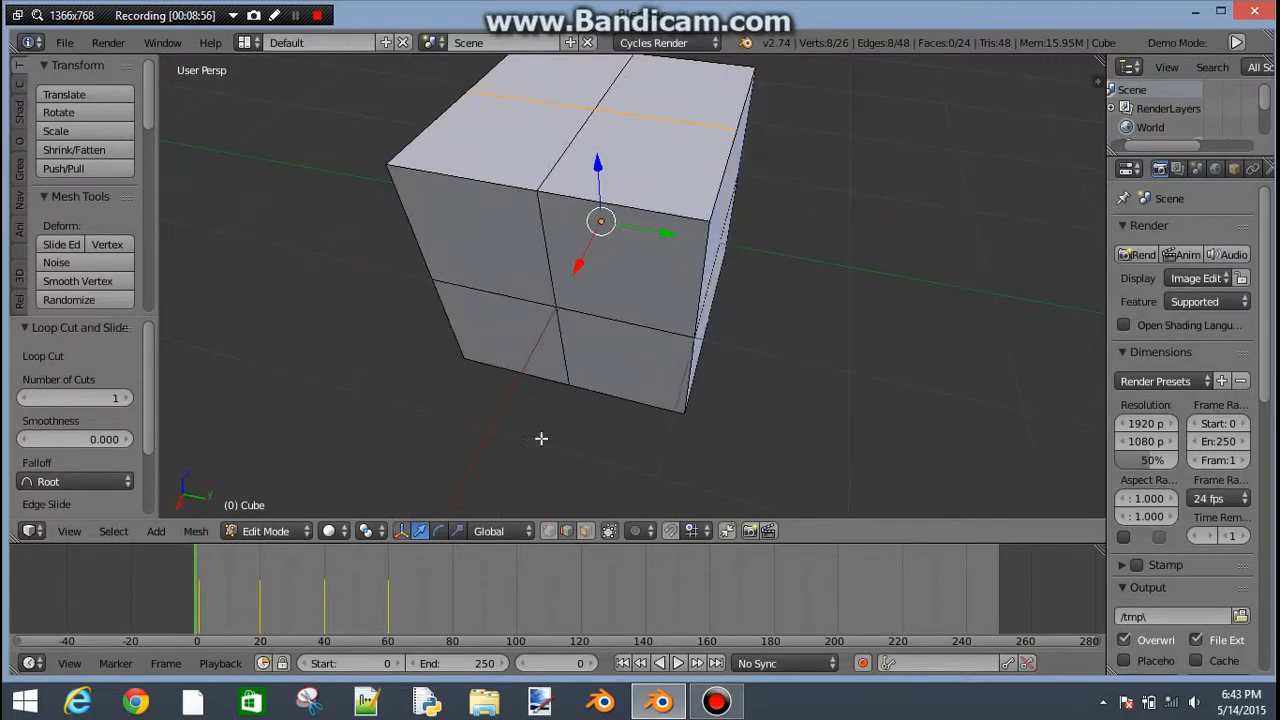
{"action": "left_click", "coordinate": [587, 530]}
{"action": "middle_click_drag", "start_coordinate": [528, 451], "coordinate": [770, 298]}
{"action": "right_click", "coordinate": [690, 243]}
{"action": "middle_click_drag", "start_coordinate": [690, 243], "coordinate": [659, 268]}
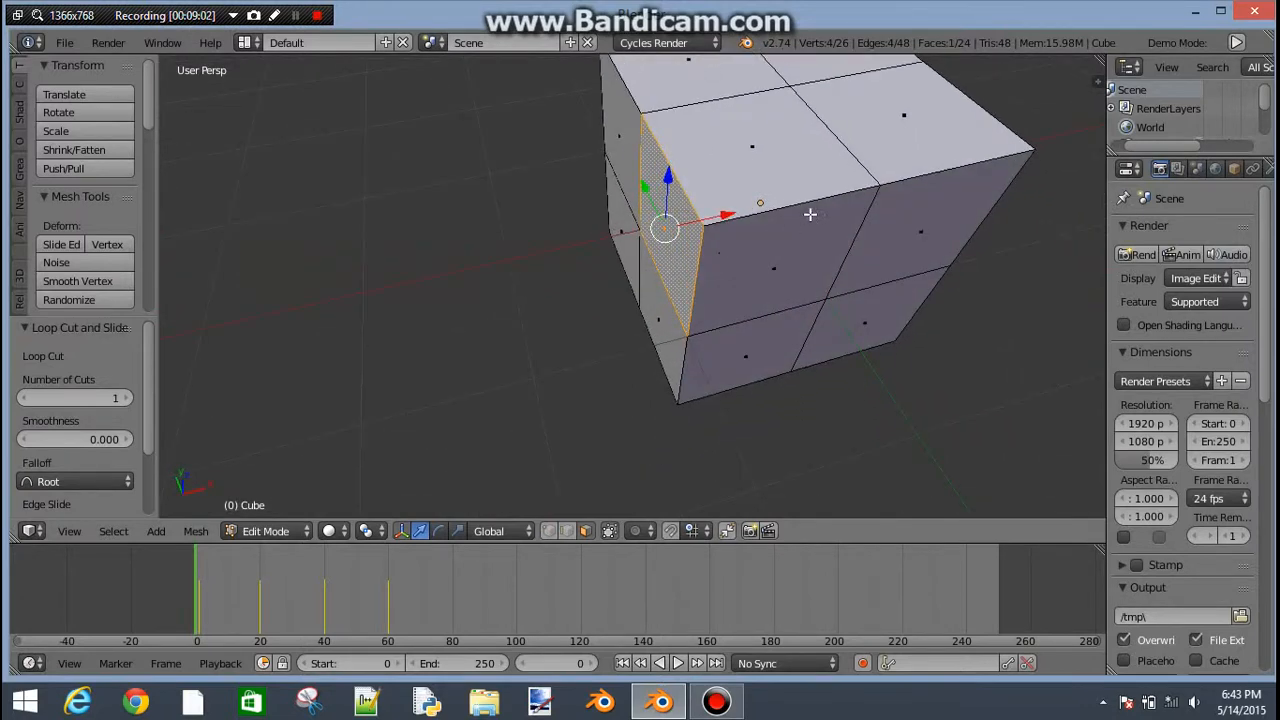
{"action": "key", "text": "e"}
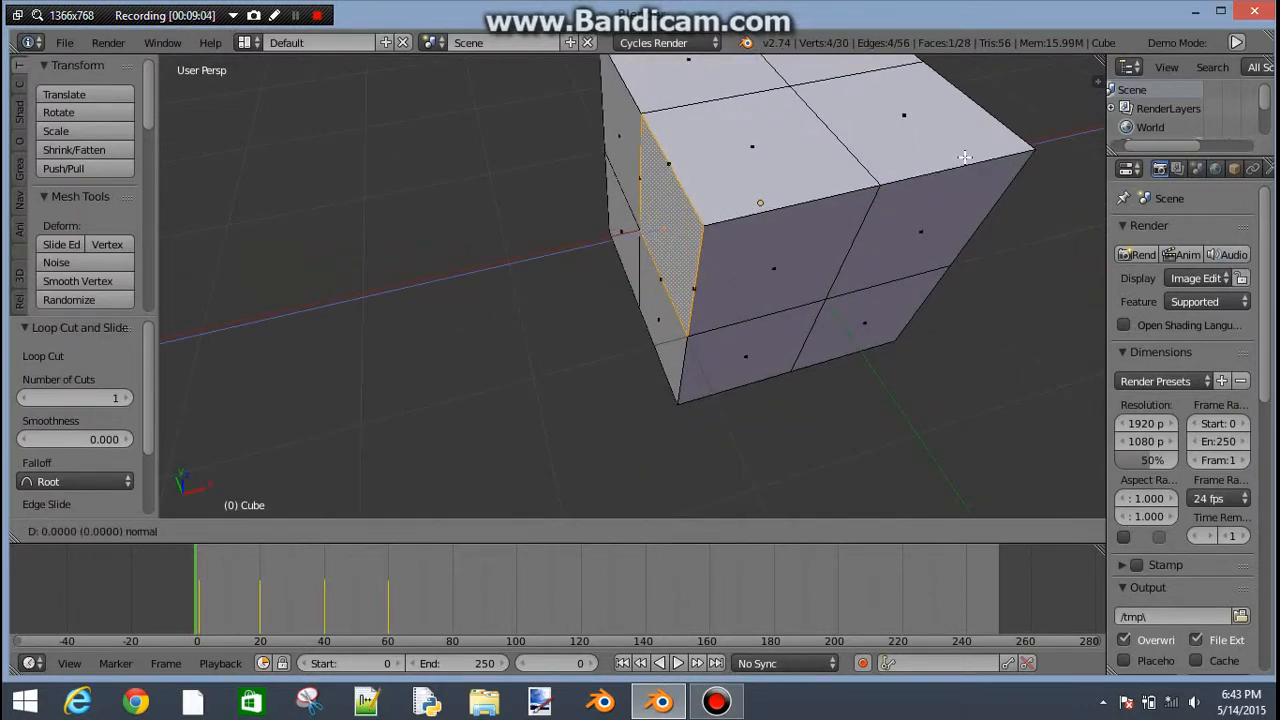
{"action": "left_click", "coordinate": [754, 233]}
Extrude the top quarter face at the -X, +Y corner upward by about 1.1 units.
{"action": "middle_click_drag", "start_coordinate": [385, 257], "coordinate": [661, 275]}
{"action": "scroll", "coordinate": [661, 275], "scroll_direction": "down", "scroll_amount": 6}
{"action": "scroll", "coordinate": [606, 314], "scroll_direction": "up", "scroll_amount": 7}
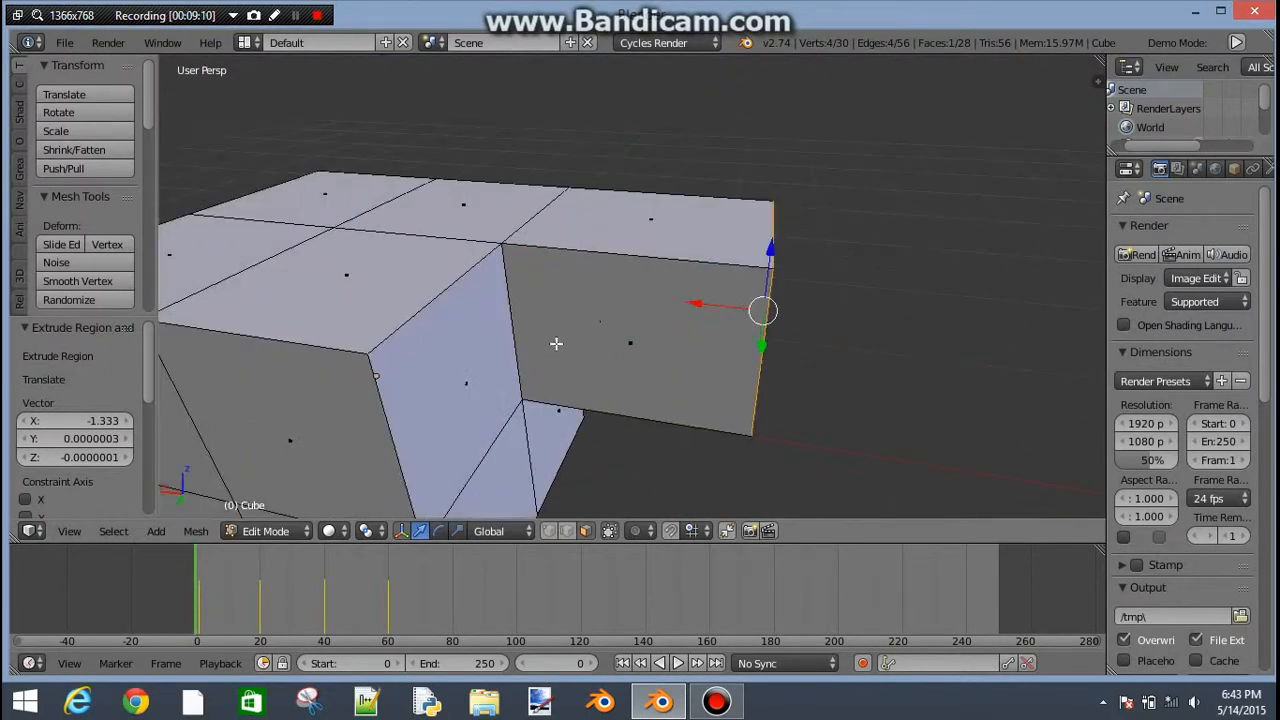
{"action": "middle_click_drag", "start_coordinate": [554, 343], "coordinate": [583, 277]}
{"action": "scroll", "coordinate": [556, 240], "scroll_direction": "down", "scroll_amount": 5}
{"action": "middle_click_drag", "start_coordinate": [551, 237], "coordinate": [714, 270]}
{"action": "right_click", "coordinate": [685, 185]}
{"action": "key", "text": "e"}
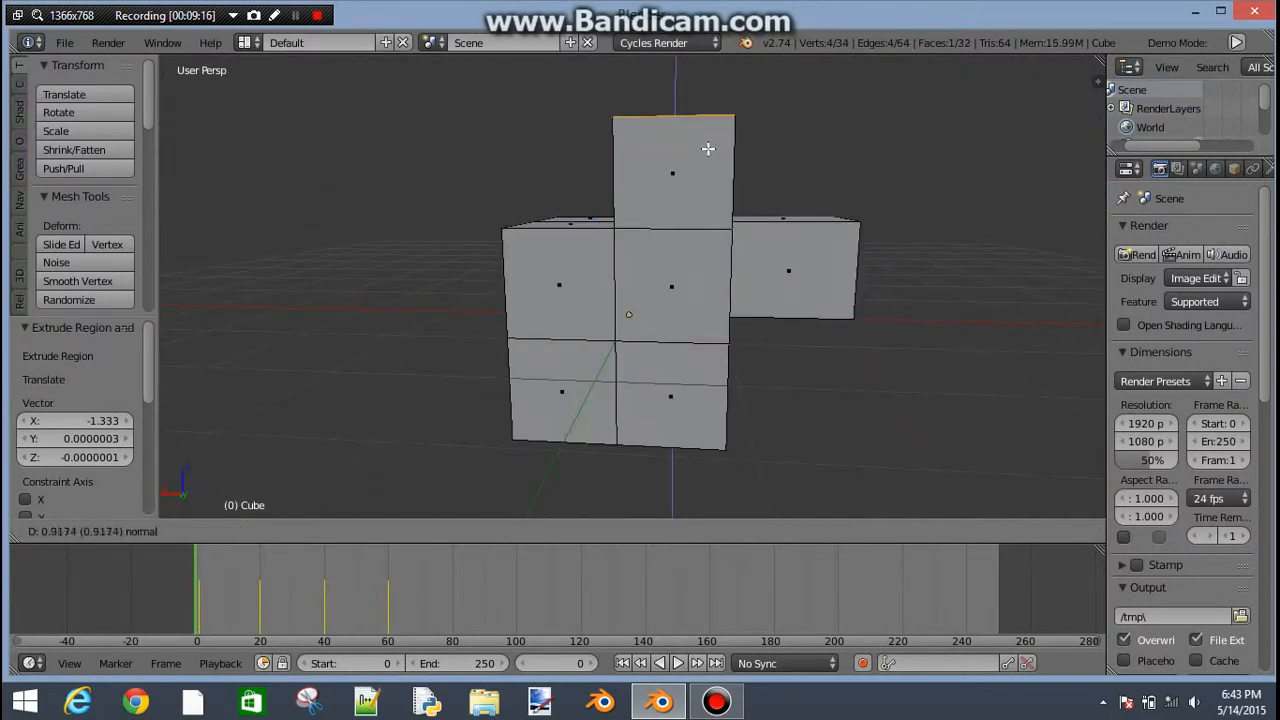
{"action": "left_click", "coordinate": [706, 146]}
Extrude the upper -Y quarter face on the cube's +X side outward by about 1.2 units.
{"action": "middle_click_drag", "start_coordinate": [553, 206], "coordinate": [620, 280]}
{"action": "right_click", "coordinate": [572, 305]}
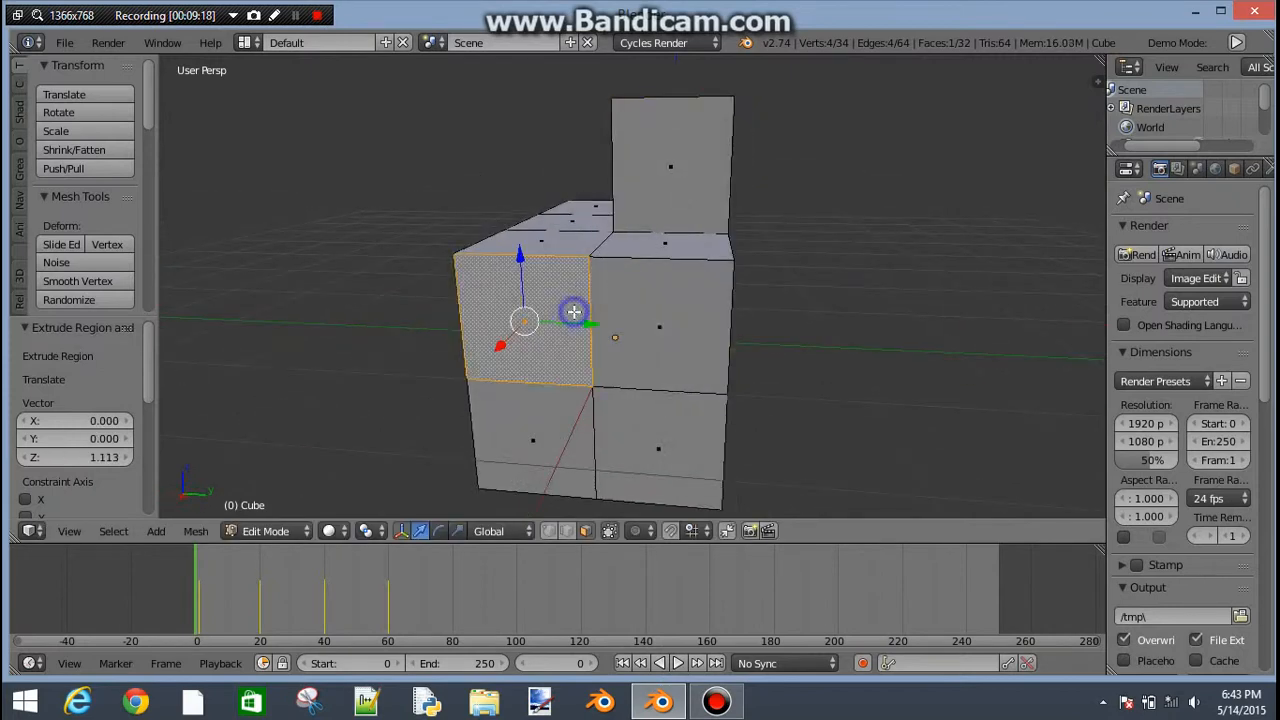
{"action": "key", "text": "e"}
{"action": "left_click", "coordinate": [545, 360]}
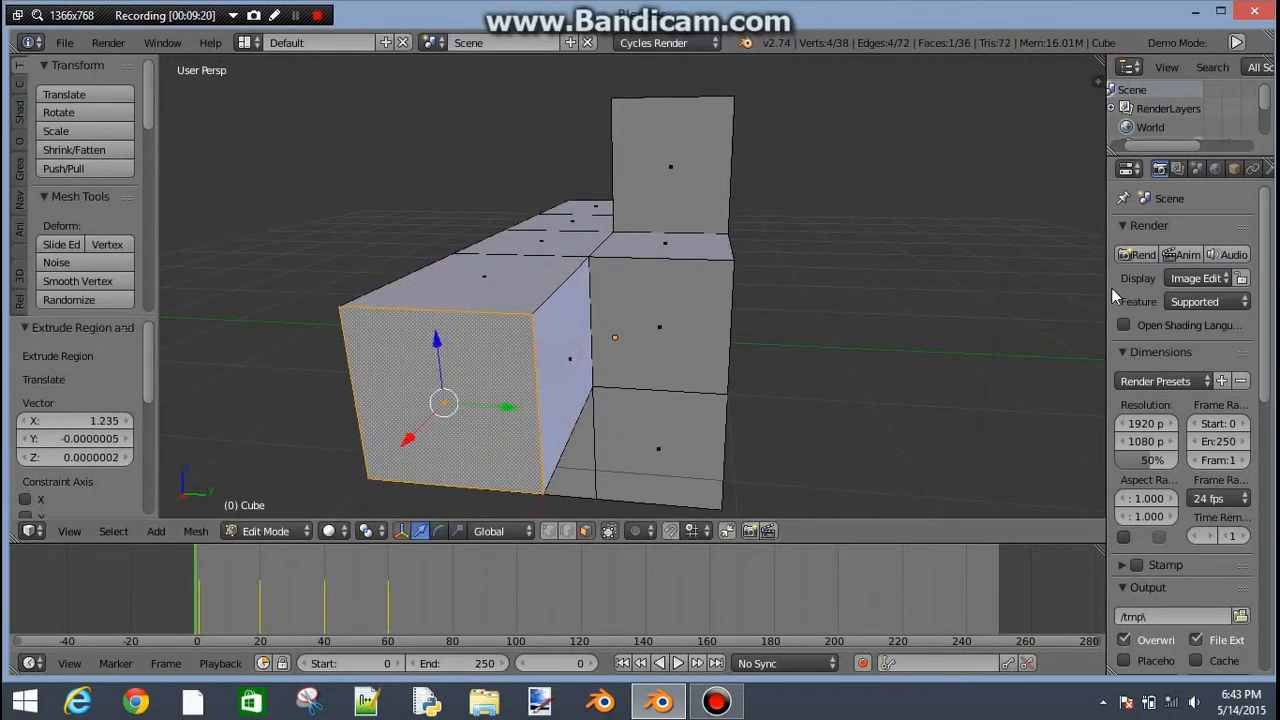
Extrude an upper quarter face on the cube's +Y side outward by about 2 units.
{"action": "middle_click_drag", "start_coordinate": [545, 360], "coordinate": [934, 421]}
{"action": "right_click", "coordinate": [925, 425]}
{"action": "scroll", "coordinate": [843, 363], "scroll_direction": "down", "scroll_amount": 6}
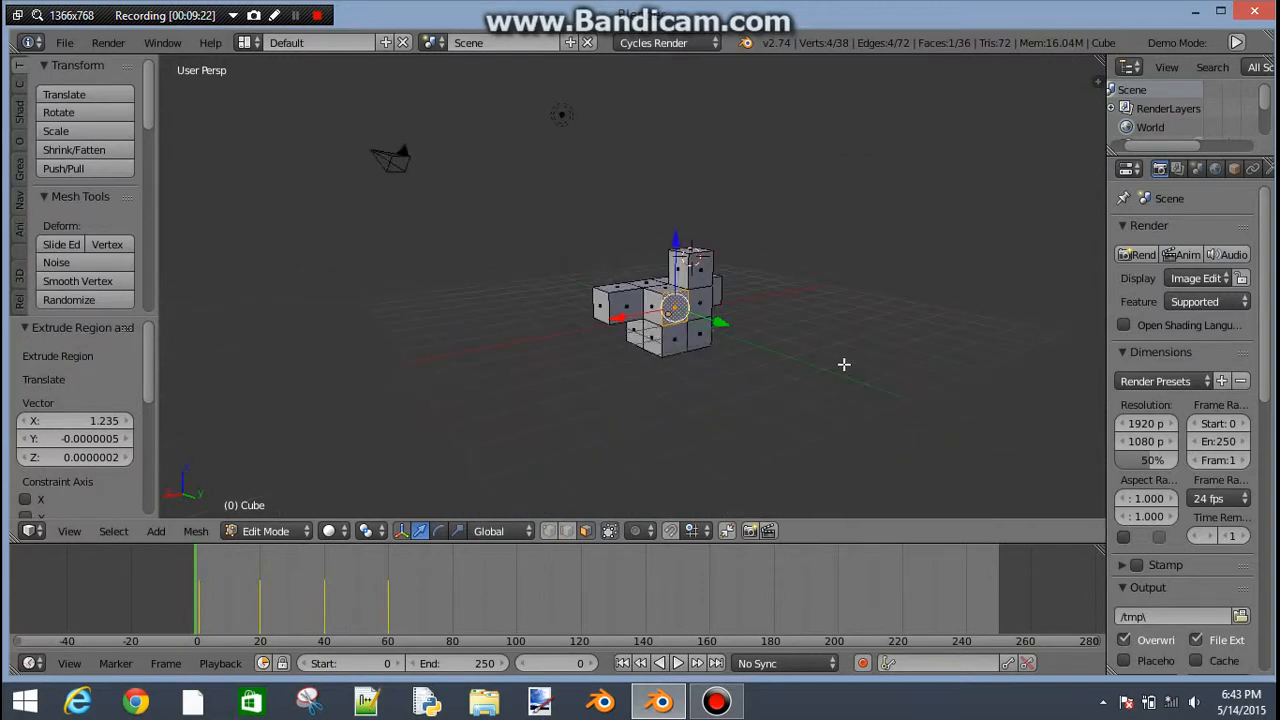
{"action": "key", "text": "e"}
{"action": "left_click", "coordinate": [886, 397]}
Switch the extruded cube from Edit Mode back to Object Mode.
{"action": "middle_click_drag", "start_coordinate": [886, 397], "coordinate": [403, 495]}
{"action": "left_click", "coordinate": [266, 531]}
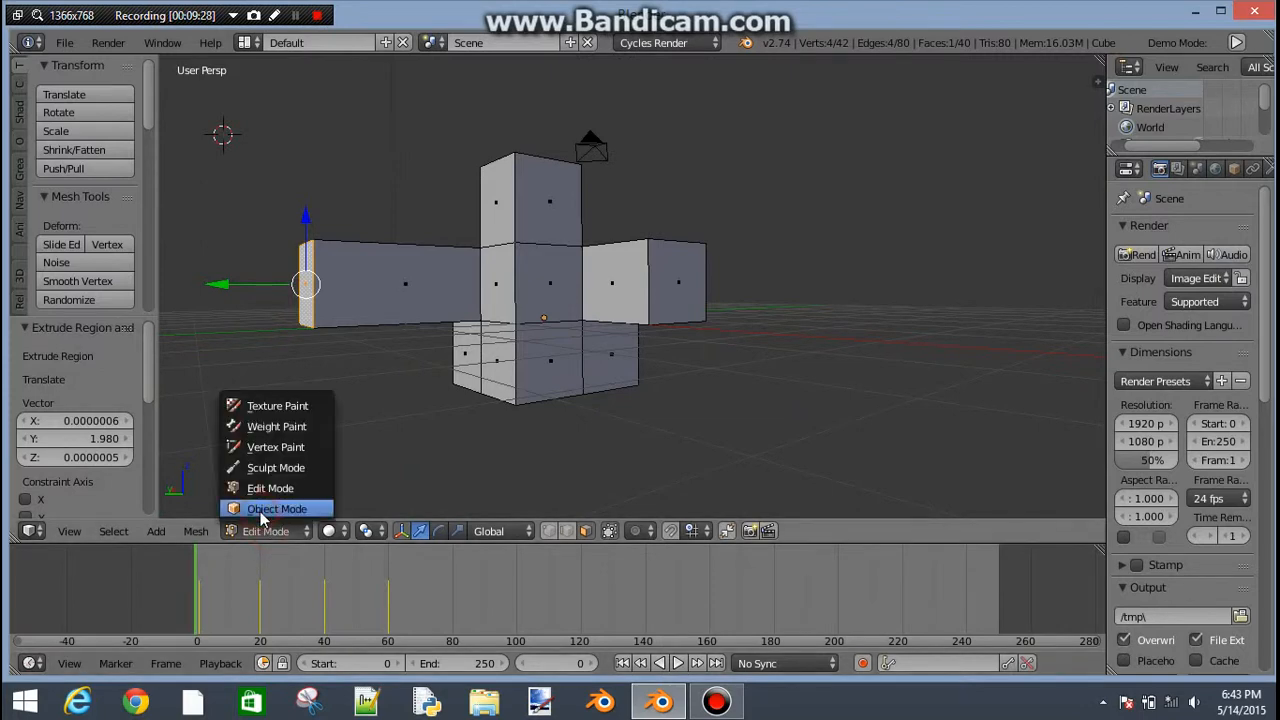
{"action": "left_click", "coordinate": [262, 506]}
Play the keyframed animation of the modified cube and stop it at frame 80.
{"action": "middle_click_drag", "start_coordinate": [257, 198], "coordinate": [450, 314]}
{"action": "scroll", "coordinate": [450, 314], "scroll_direction": "down", "scroll_amount": 5}
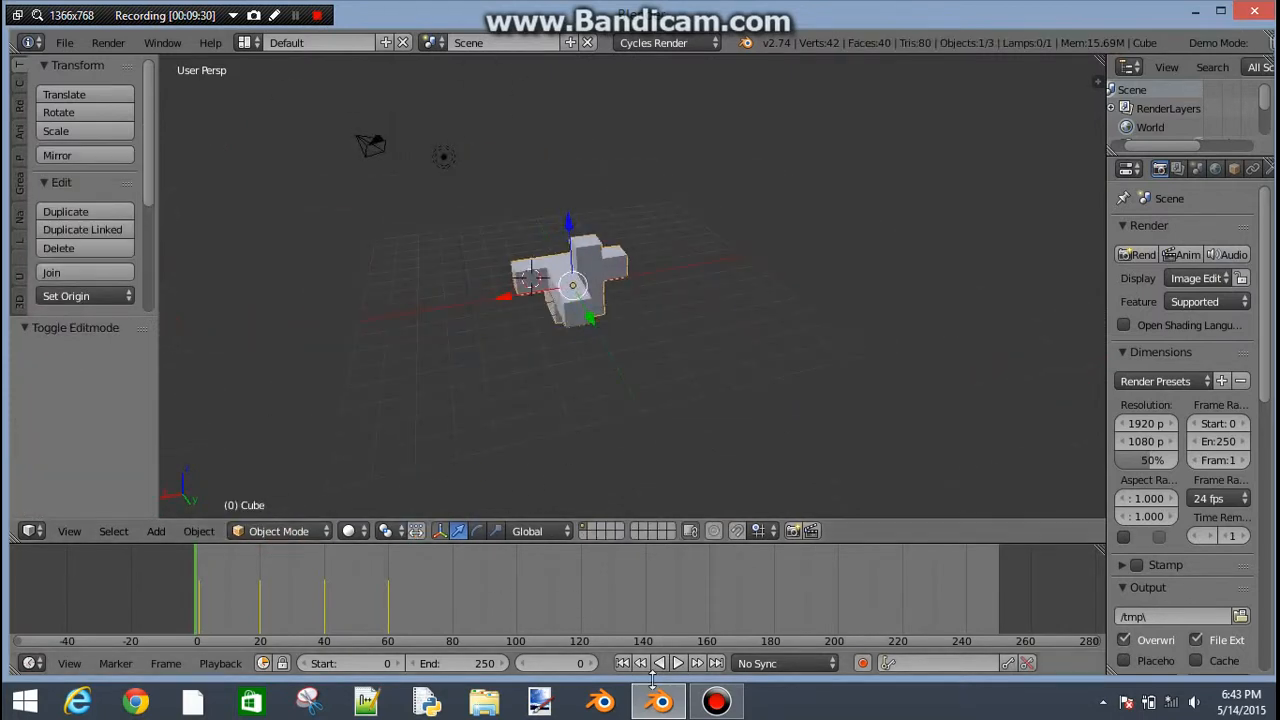
{"action": "left_click", "coordinate": [678, 664]}
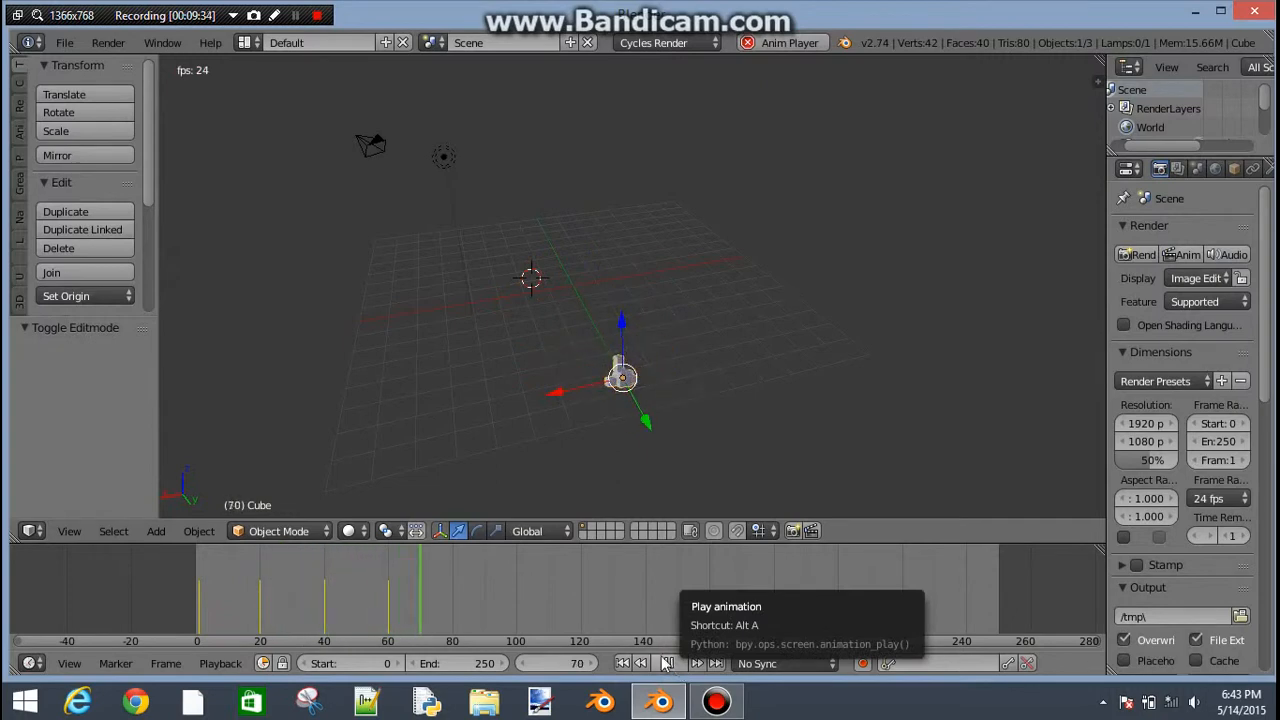
{"action": "left_click", "coordinate": [674, 664]}
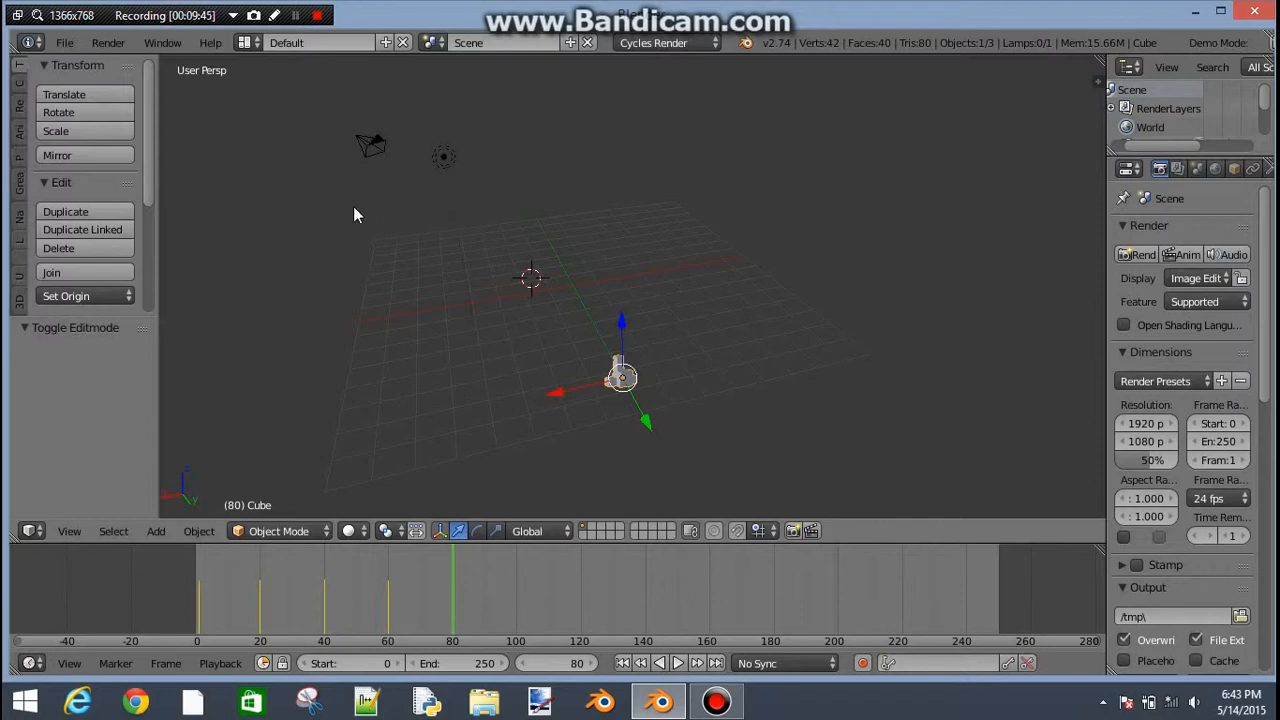
{"action": "left_click", "coordinate": [317, 15]}
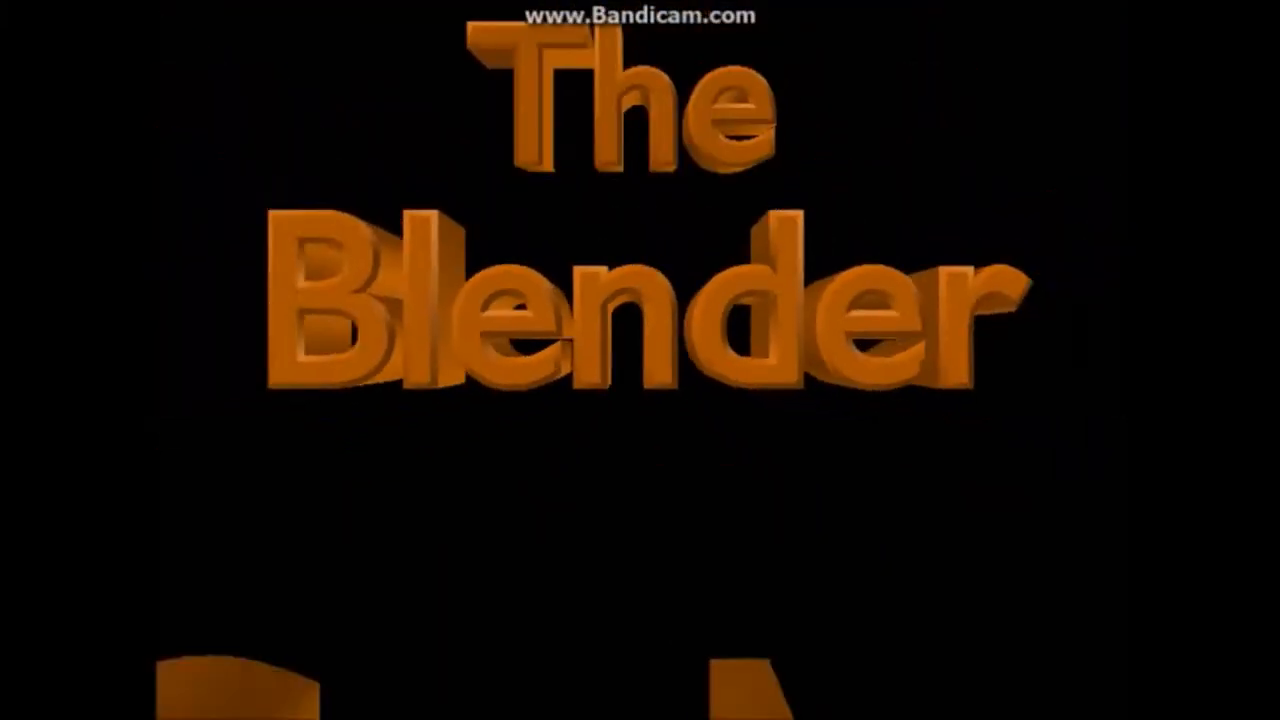